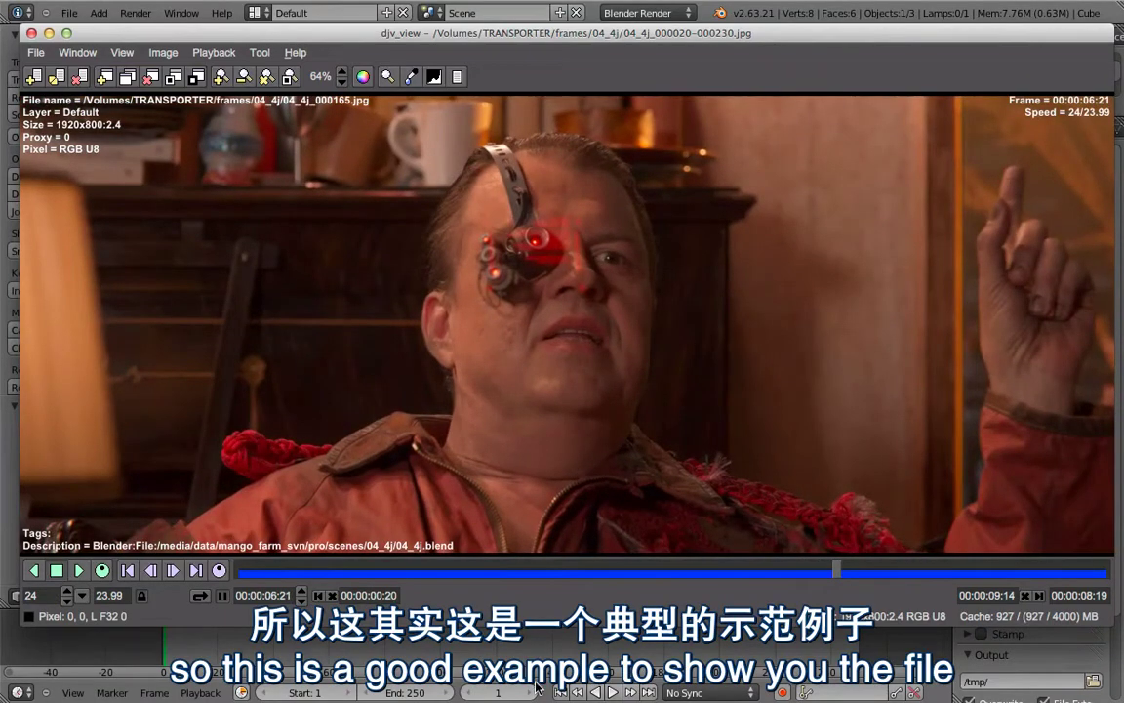
- Switch to Blender and open the file 04_4j.blend from the 04_4j scenes folder
left_click(540, 671)
key("ctrl+o")
left_click(278, 119)
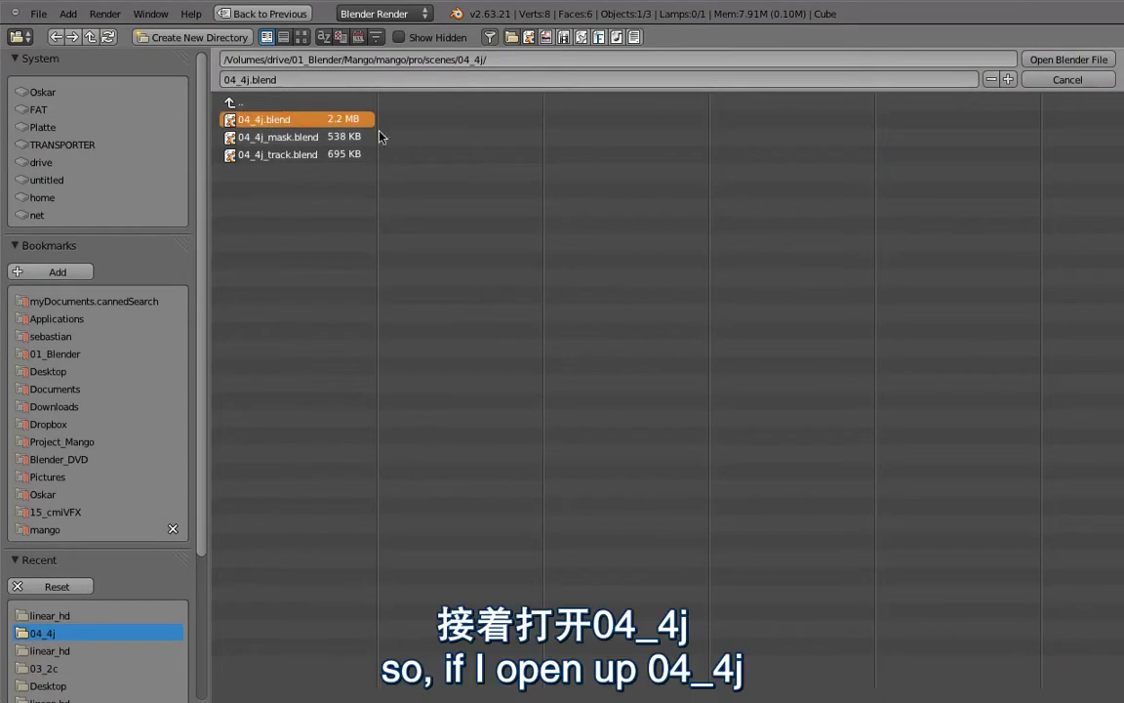
left_click(1054, 62)
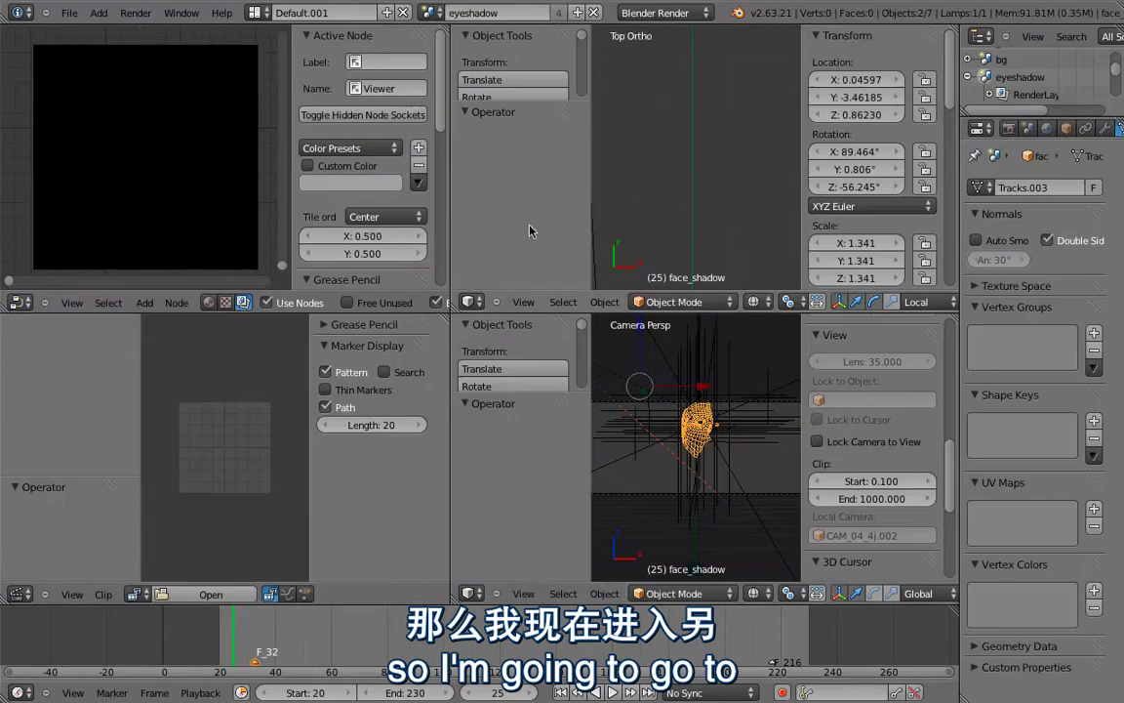
- Switch to the _main scene and load the 04_4j clip in the movie clip editor
left_click(432, 13)
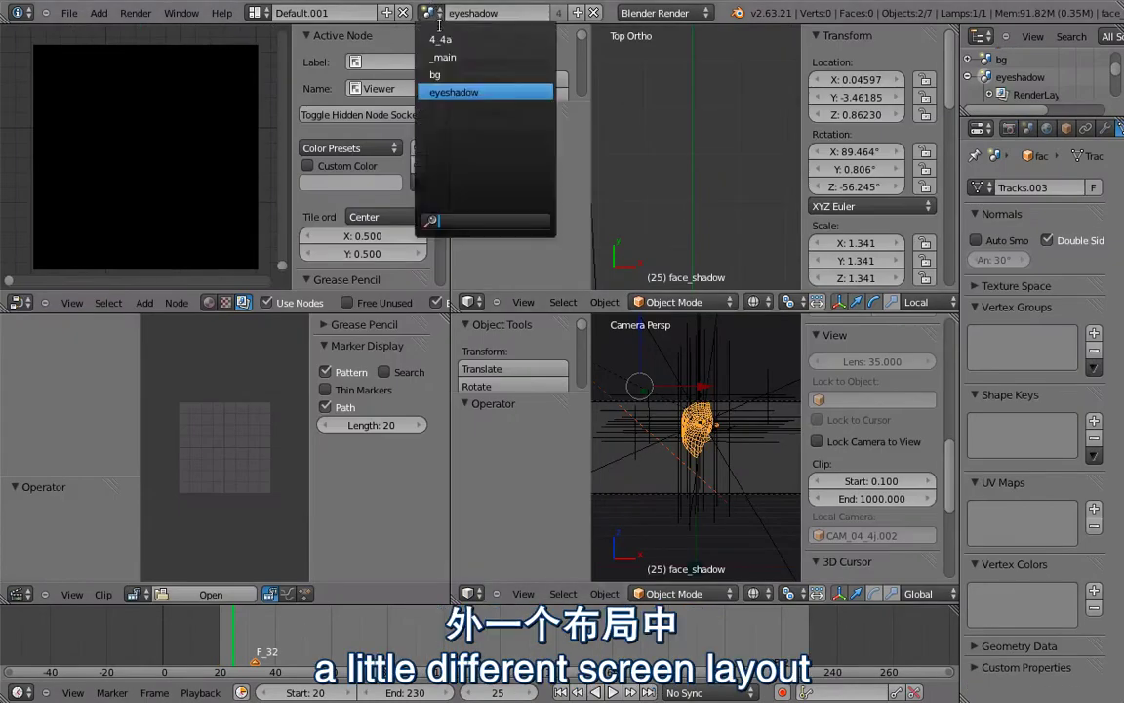
left_click(451, 56)
left_click(134, 593)
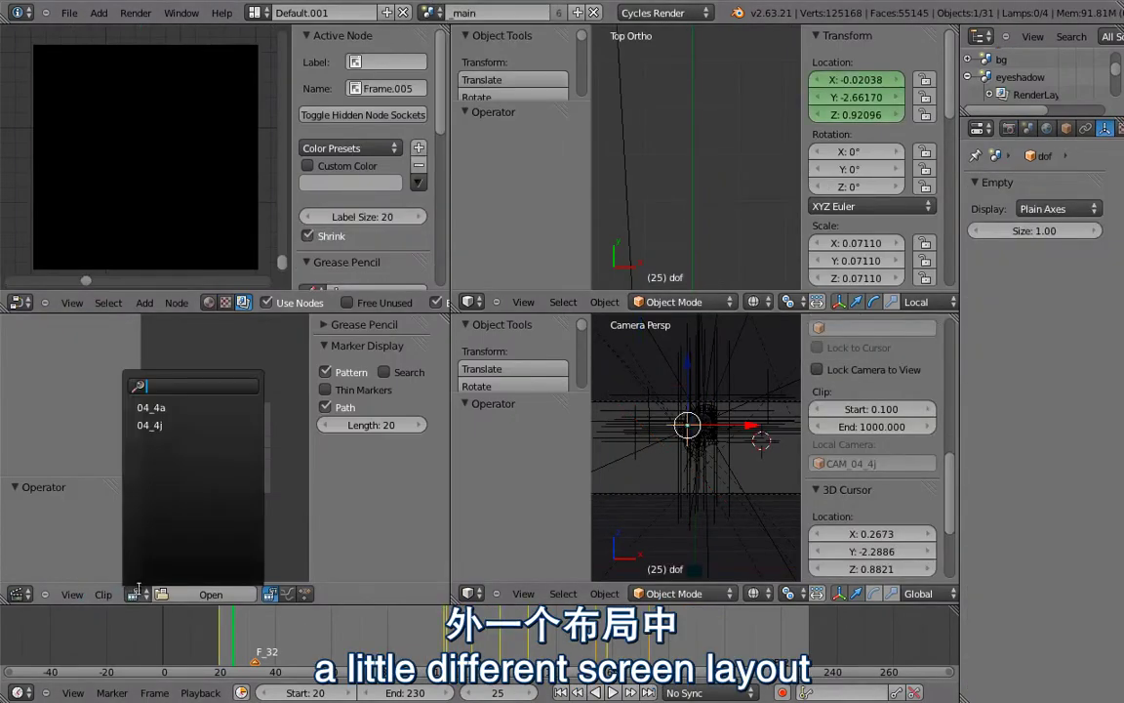
left_click(151, 422)
- Relink the clip's footage path to 04_4j_0020.exr in the cleaned 04_4j/linear_hd folder
scroll(368, 371, "down", 2)
scroll(366, 546, "down", 4)
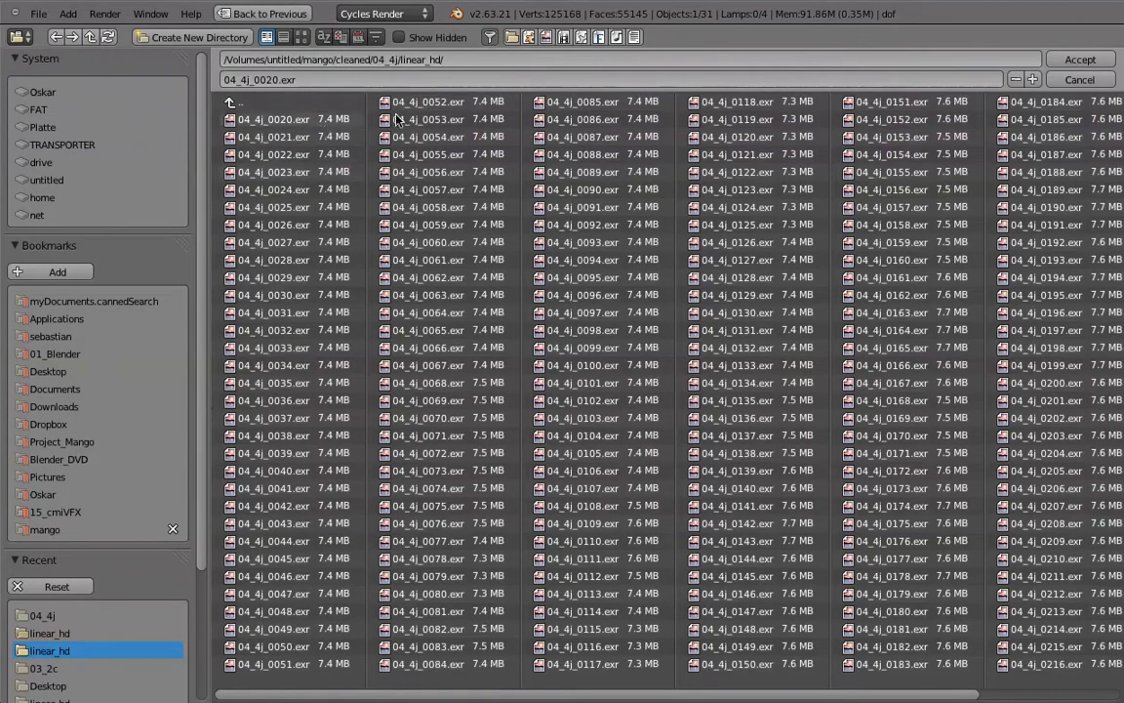
left_click(1080, 61)
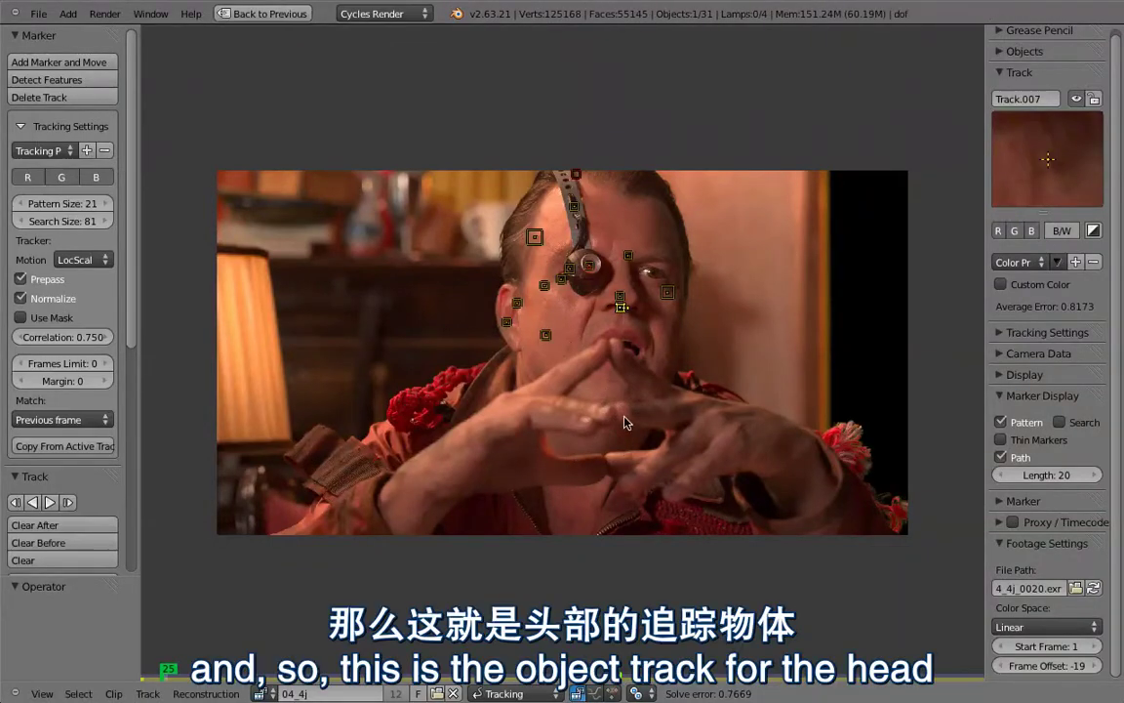
- Play back the head's object track and the Camera track markers, and scrub the clip to frame 35
key("alt+a")
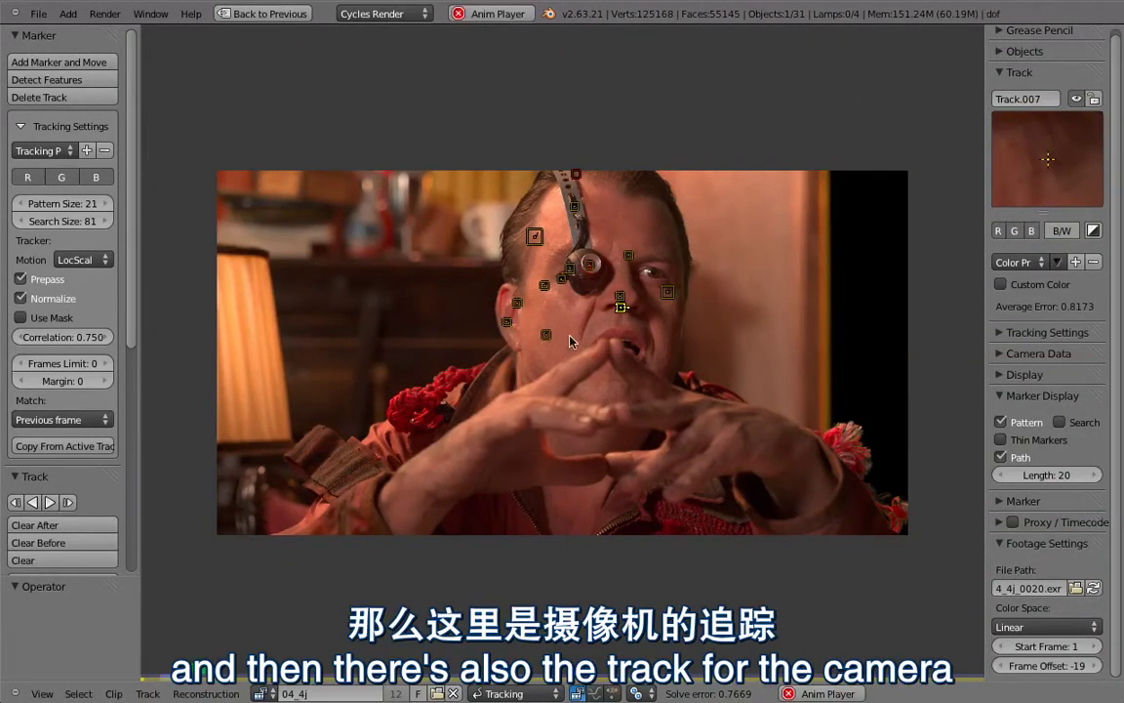
left_click(1015, 51)
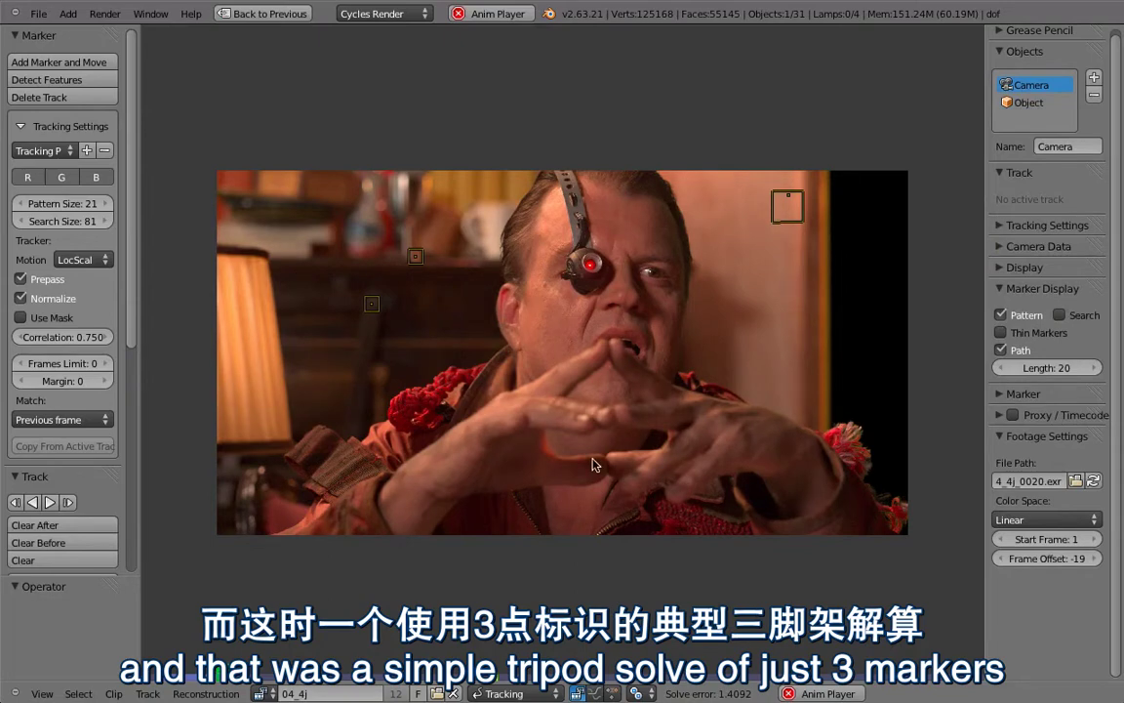
key("alt+a")
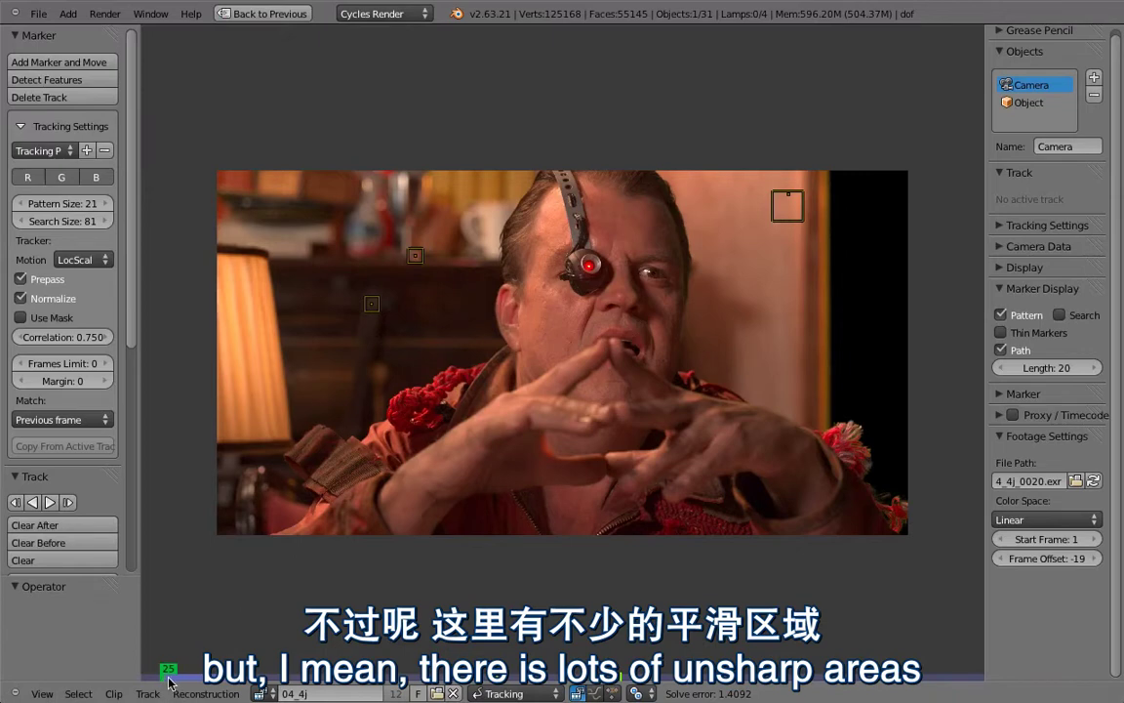
left_click_drag(175, 680, 204, 682)
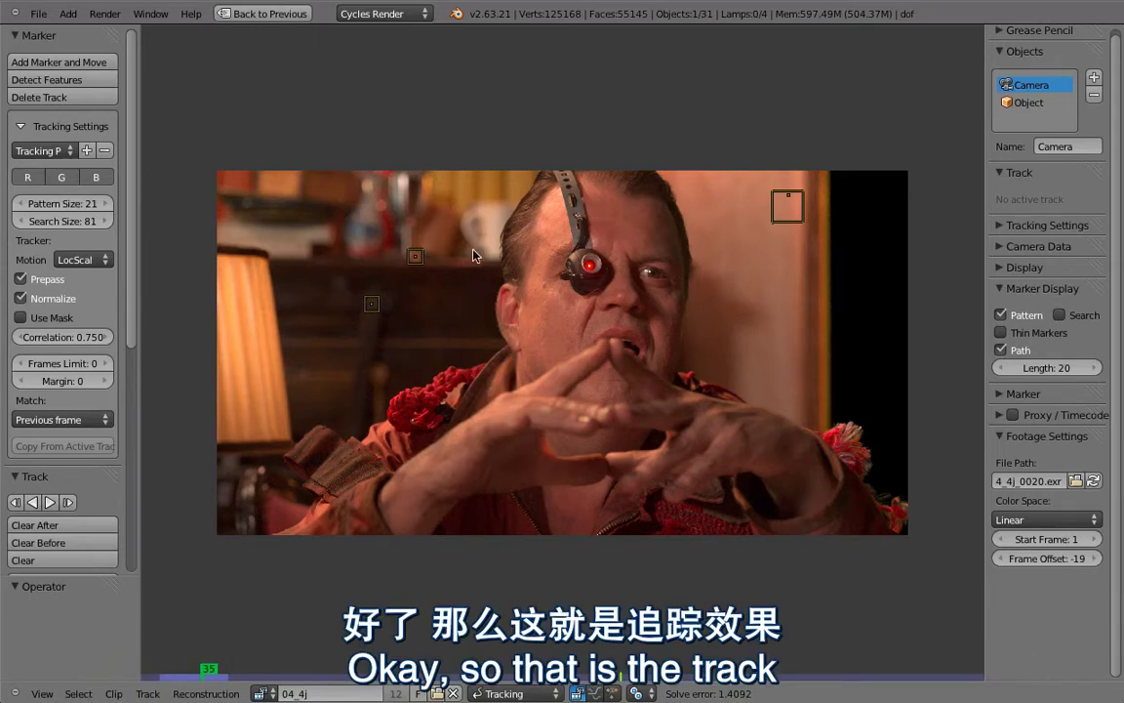
key("ctrl+Up")
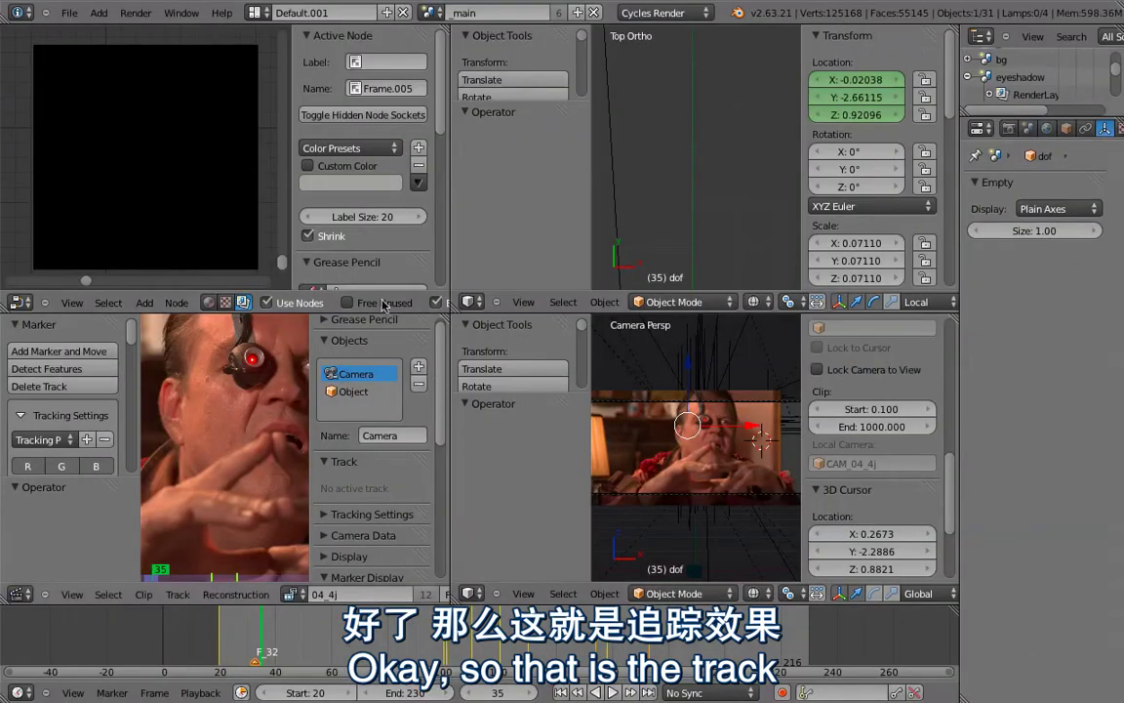
- Enlarge the 3D view through the scene camera and select the face mesh over the actor's head
left_click(434, 13)
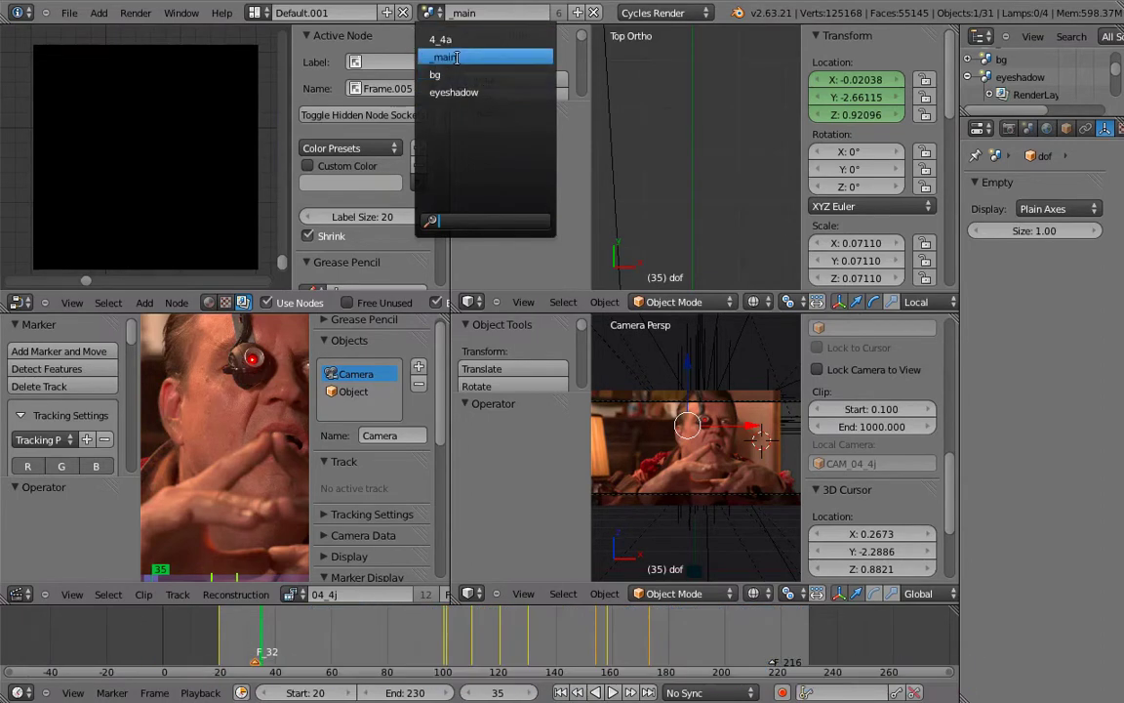
key("Escape")
key("KP_0")
key("ctrl+Up")
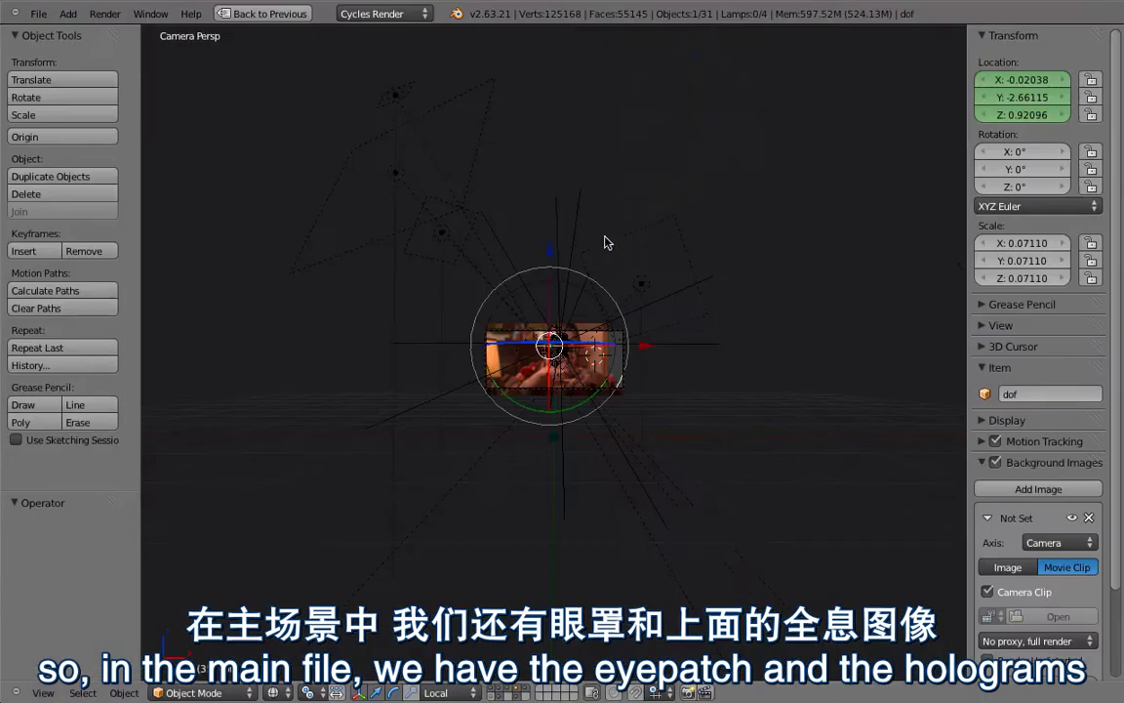
scroll(514, 513, "up", 5)
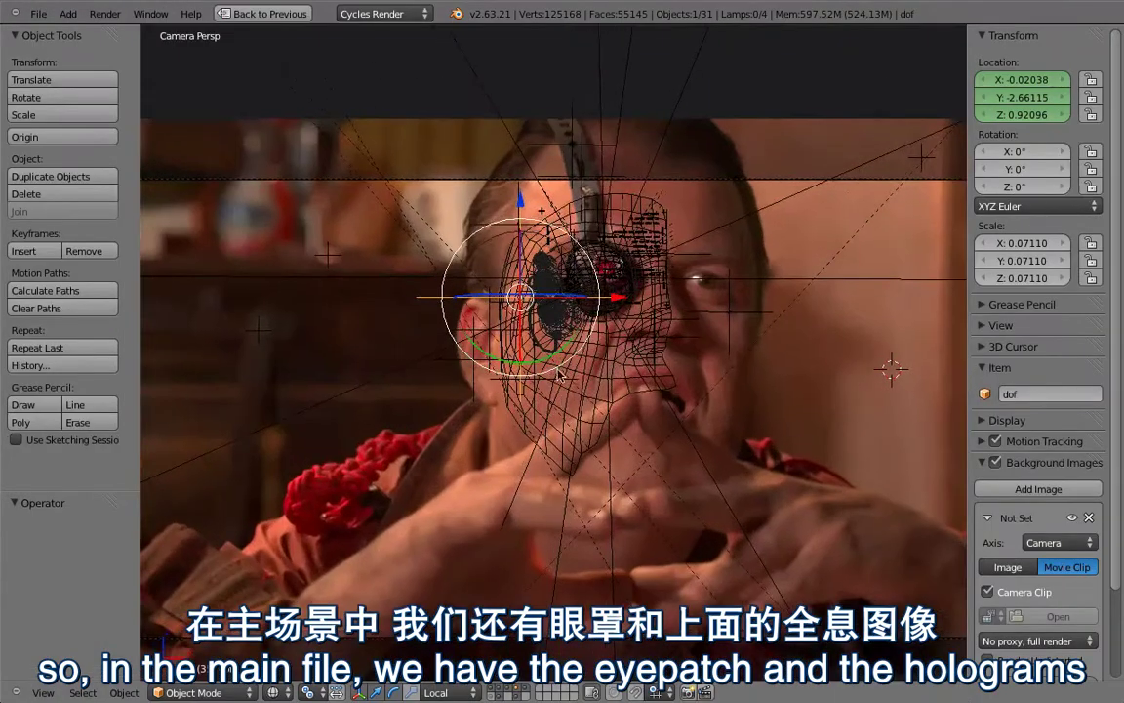
scroll(556, 372, "up", 2)
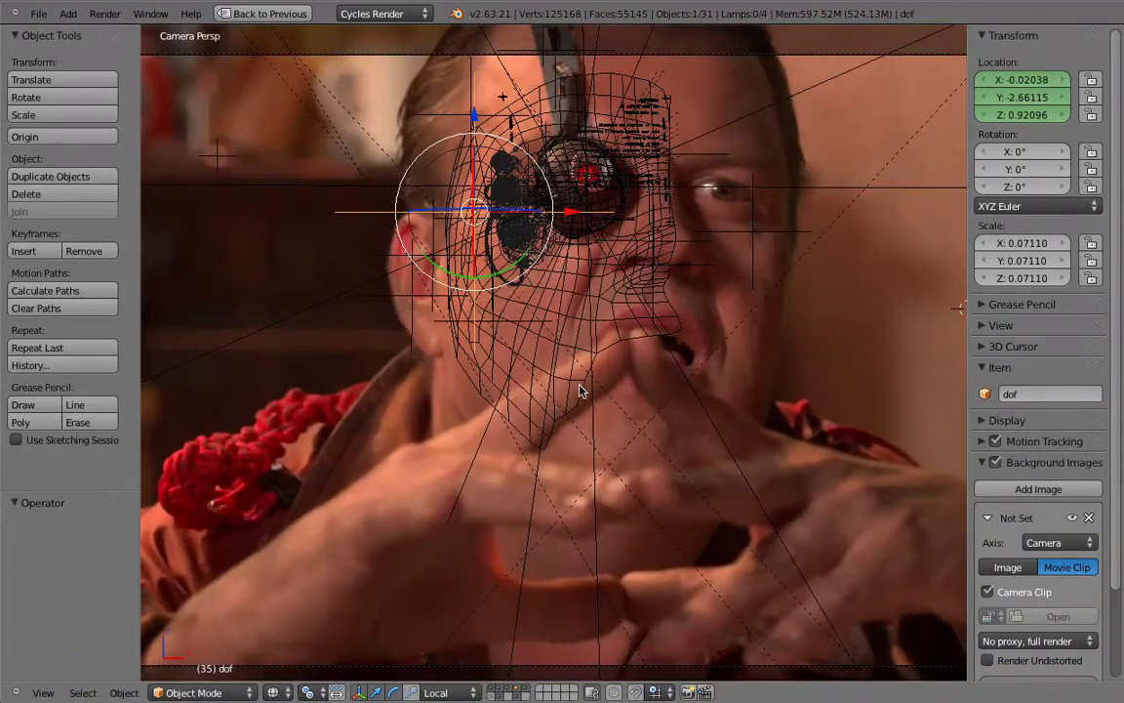
right_click(472, 319)
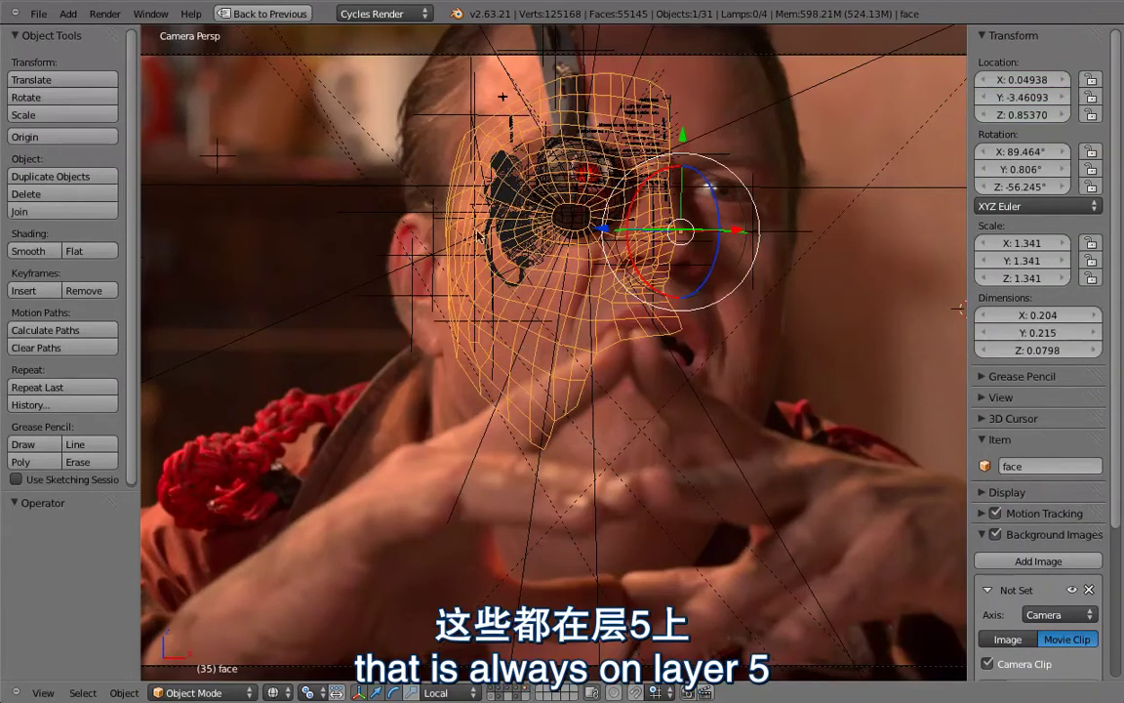
- Select the lib_eyepatch object, followed by the hologram text in front of the face, to inspect them
key("Up")
key("Up")
key("Up")
right_click(494, 353)
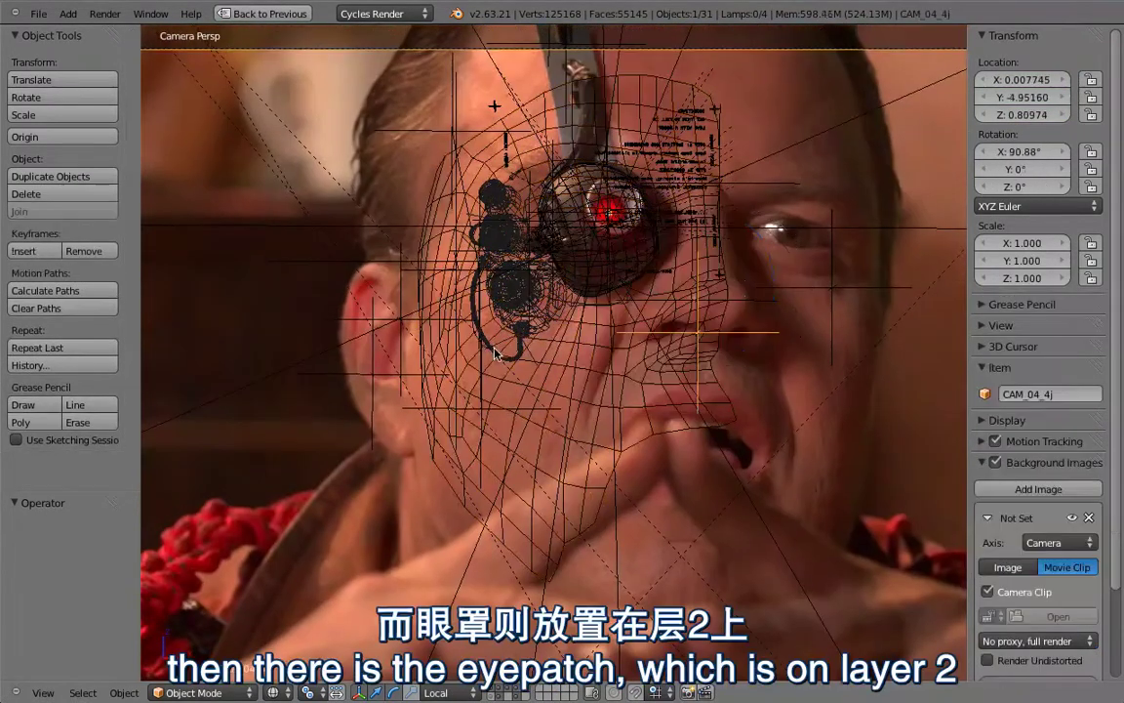
right_click(499, 356)
right_click(502, 360)
right_click(510, 339)
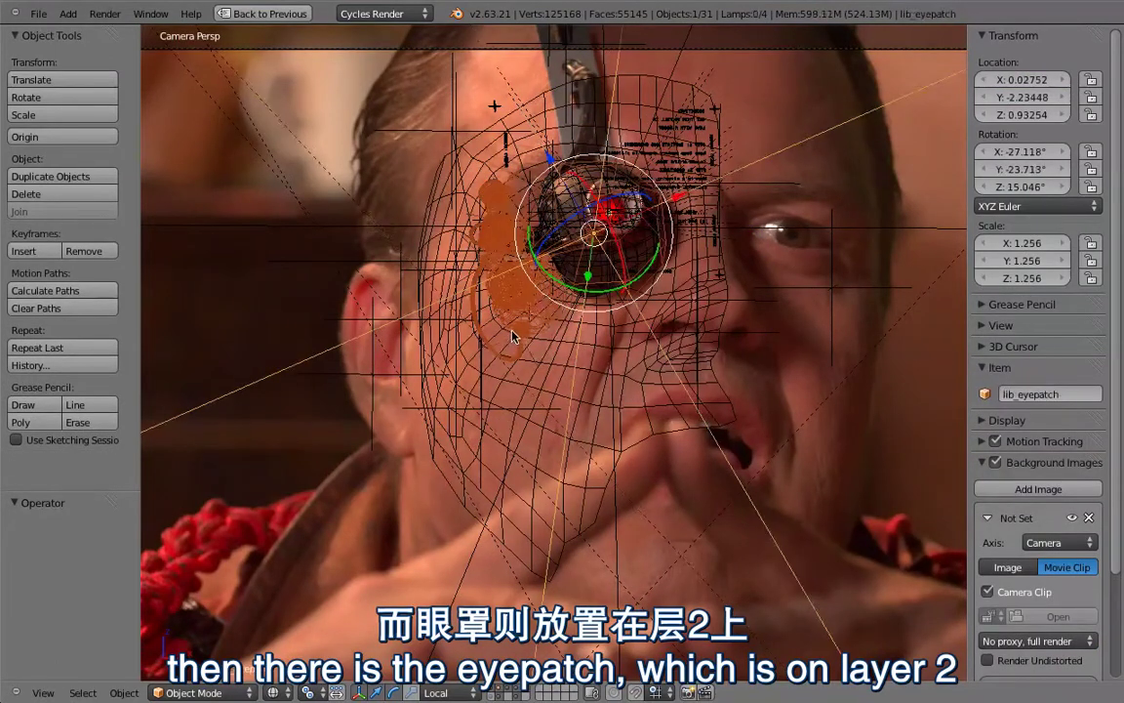
right_click(678, 142)
right_click(691, 146)
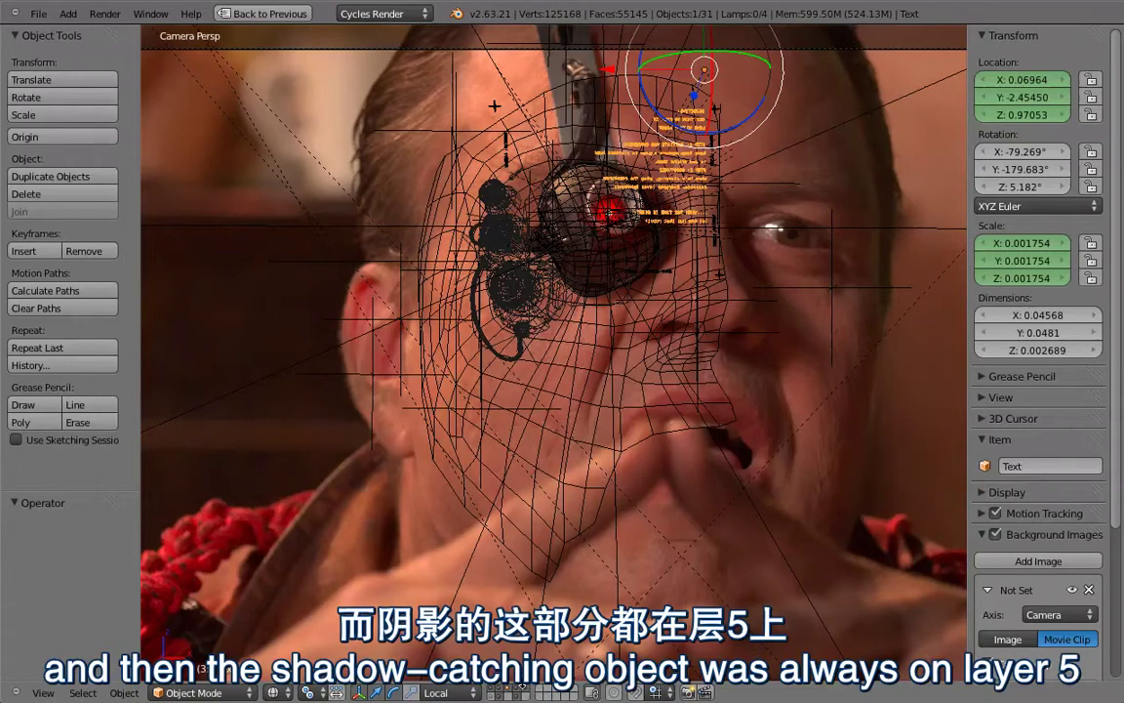
- Examine the lamp setup surrounding the head from outside the camera view
middle_click_drag(469, 329, 510, 422)
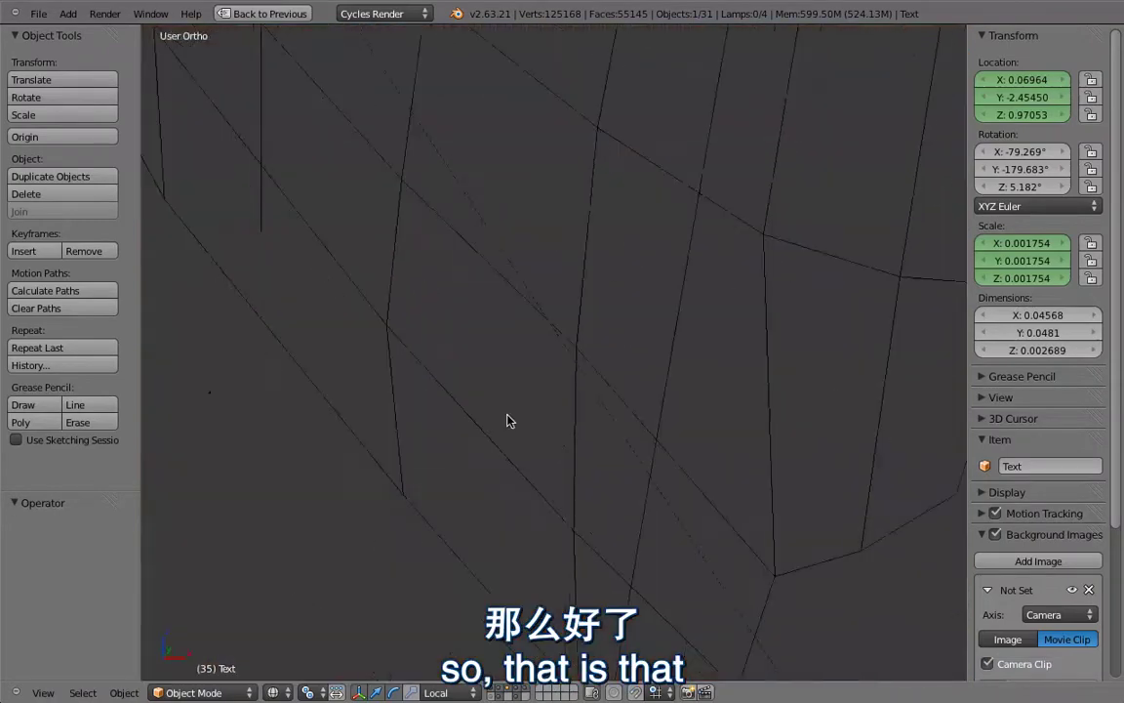
scroll(582, 172, "down", 15)
middle_click_drag(583, 173, 580, 404)
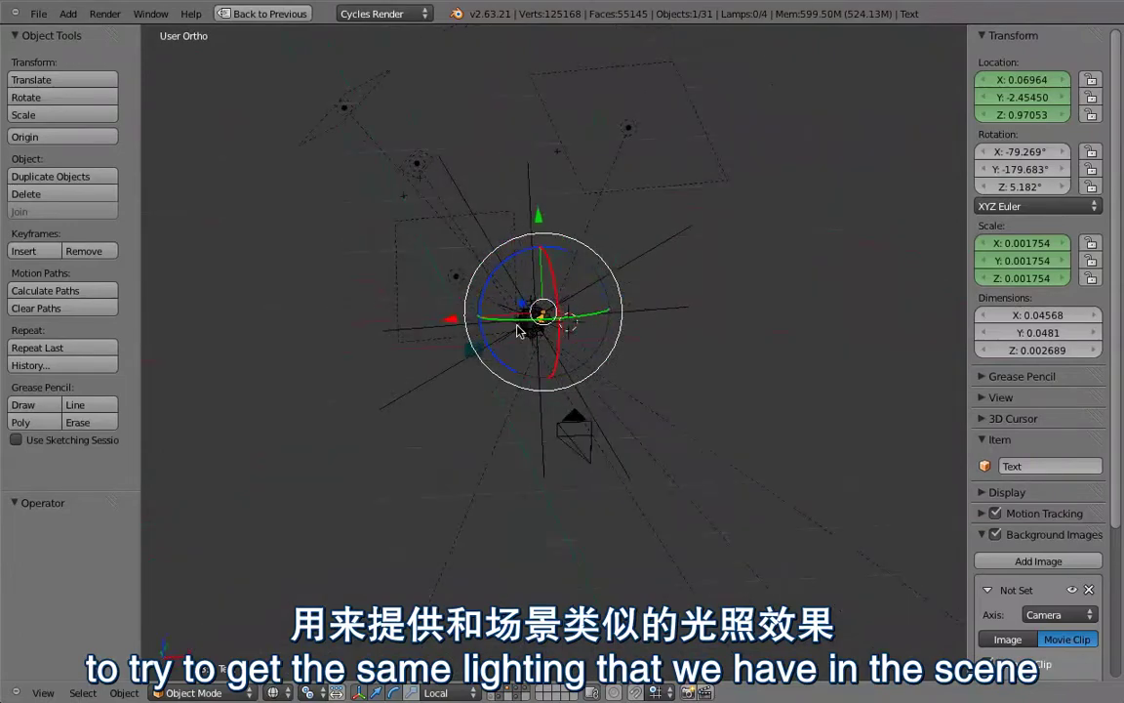
key("ctrl+Up")
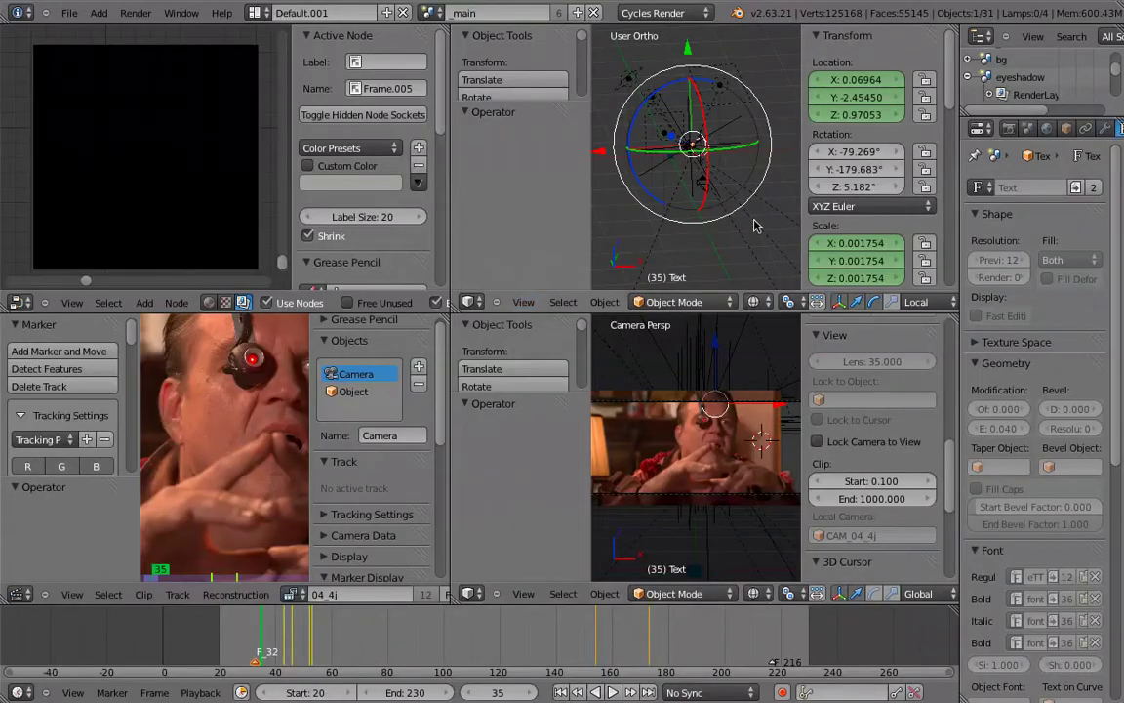
- Widen the properties editor and relink the world background's image texture to 04_4b_00000.exr in the 04_4b/linear_hd folder
left_click(1047, 128)
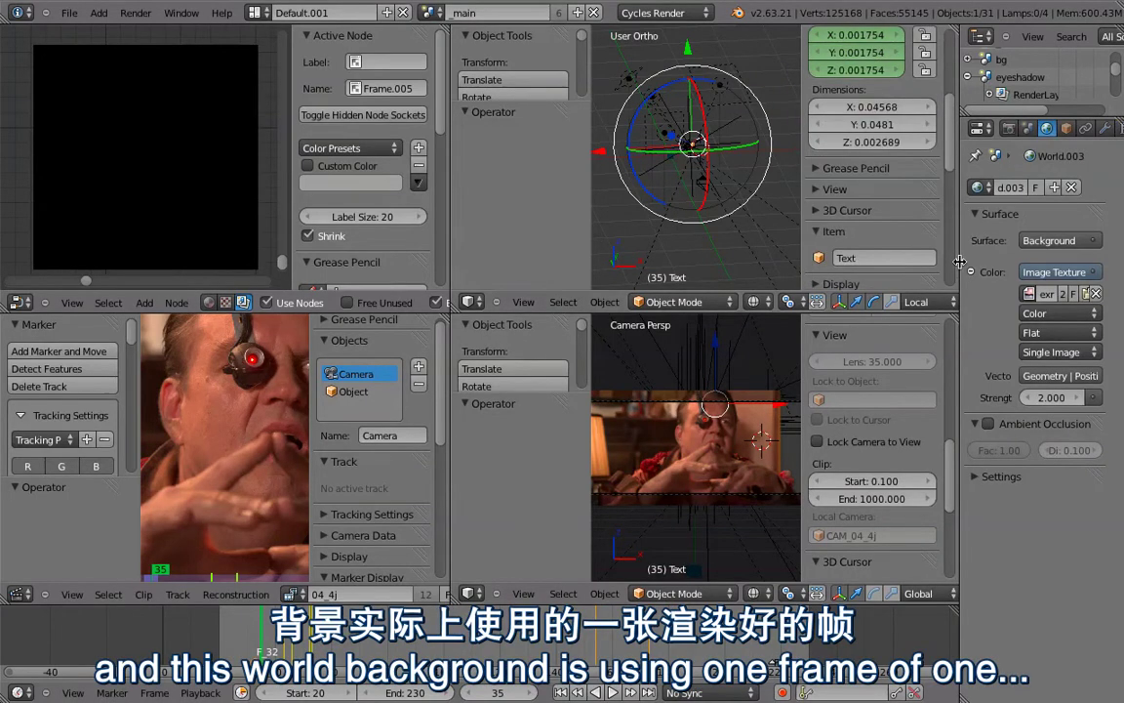
left_click_drag(959, 267, 835, 267)
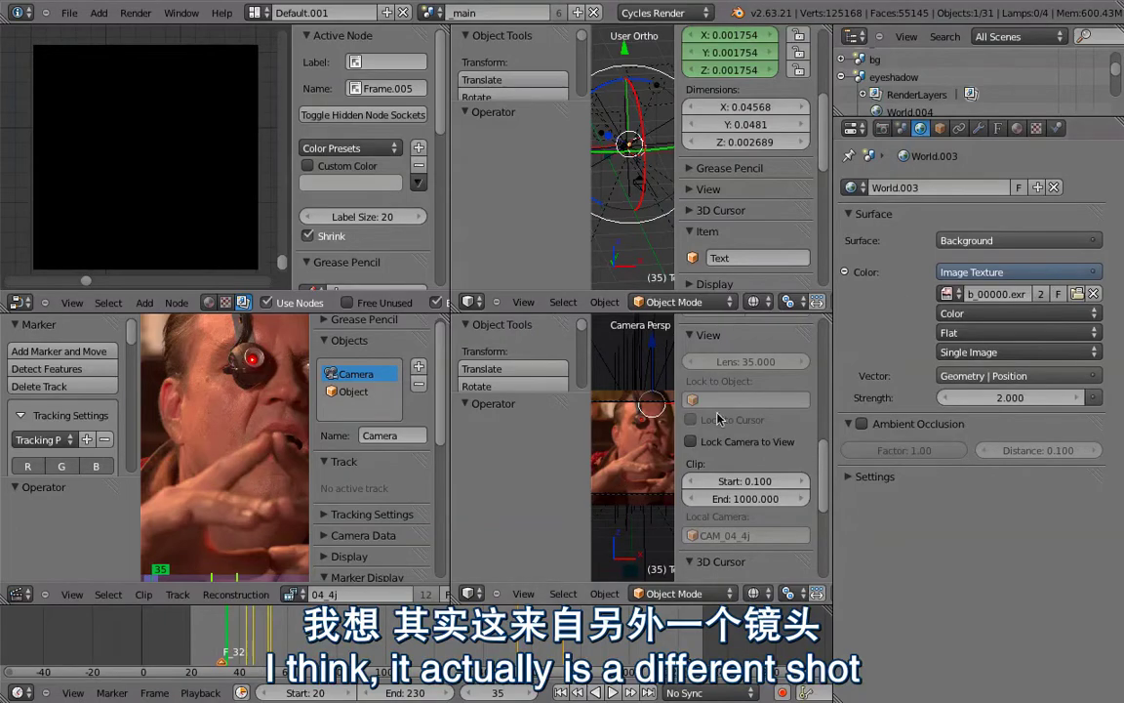
left_click(1079, 293)
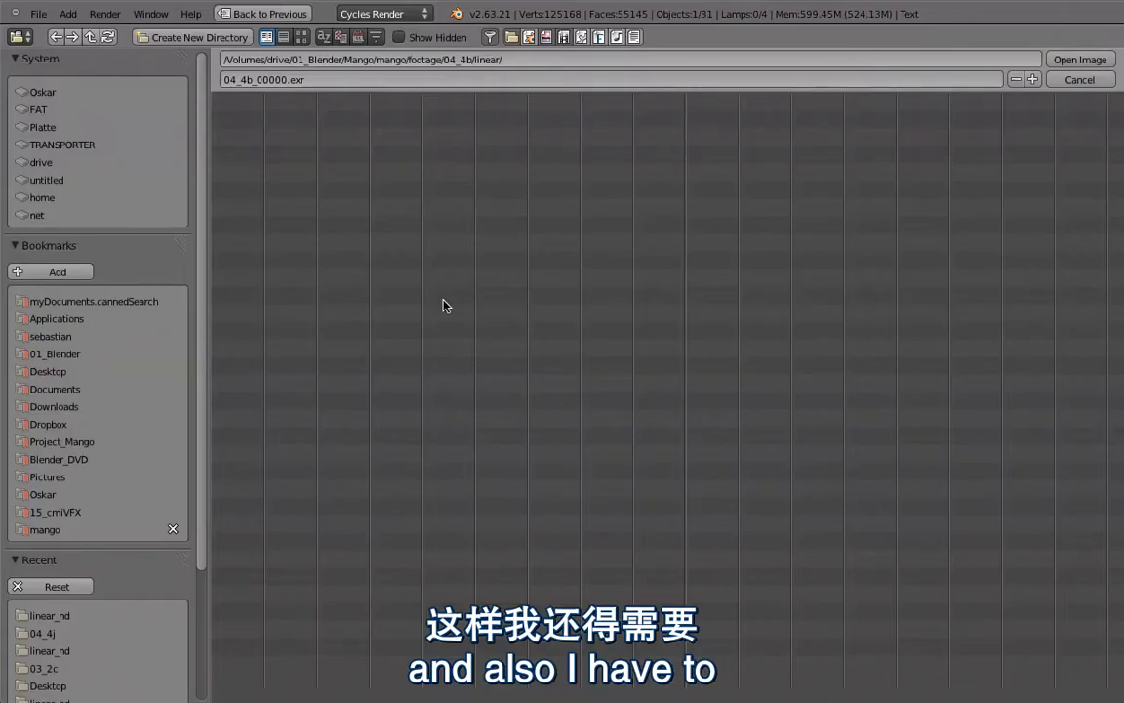
key("p")
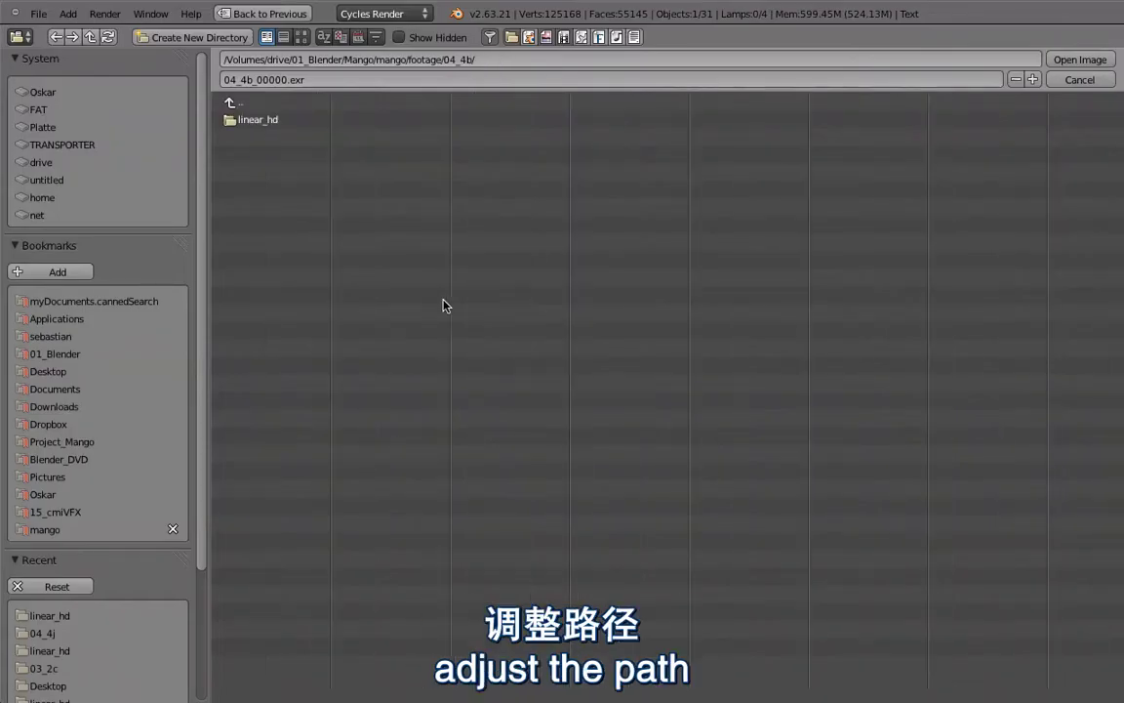
left_click(261, 119)
left_click(1081, 60)
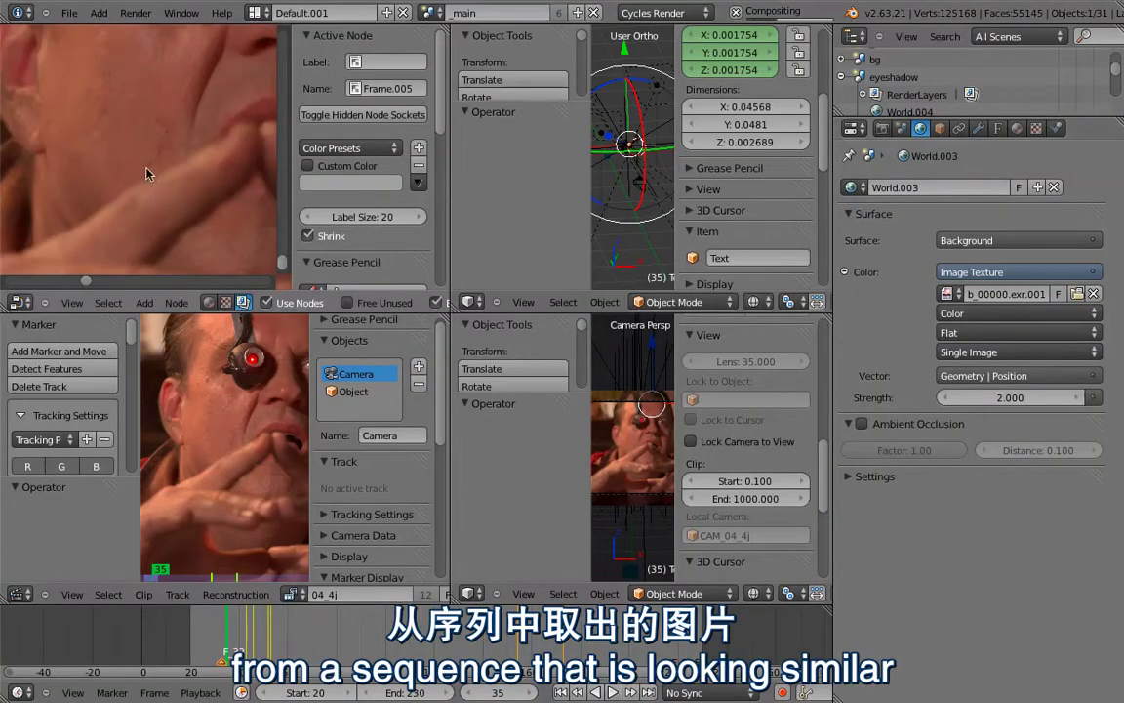
- Examine the _main scene's render settings, including sampling, light paths and film
key("shift+space")
key("shift+space")
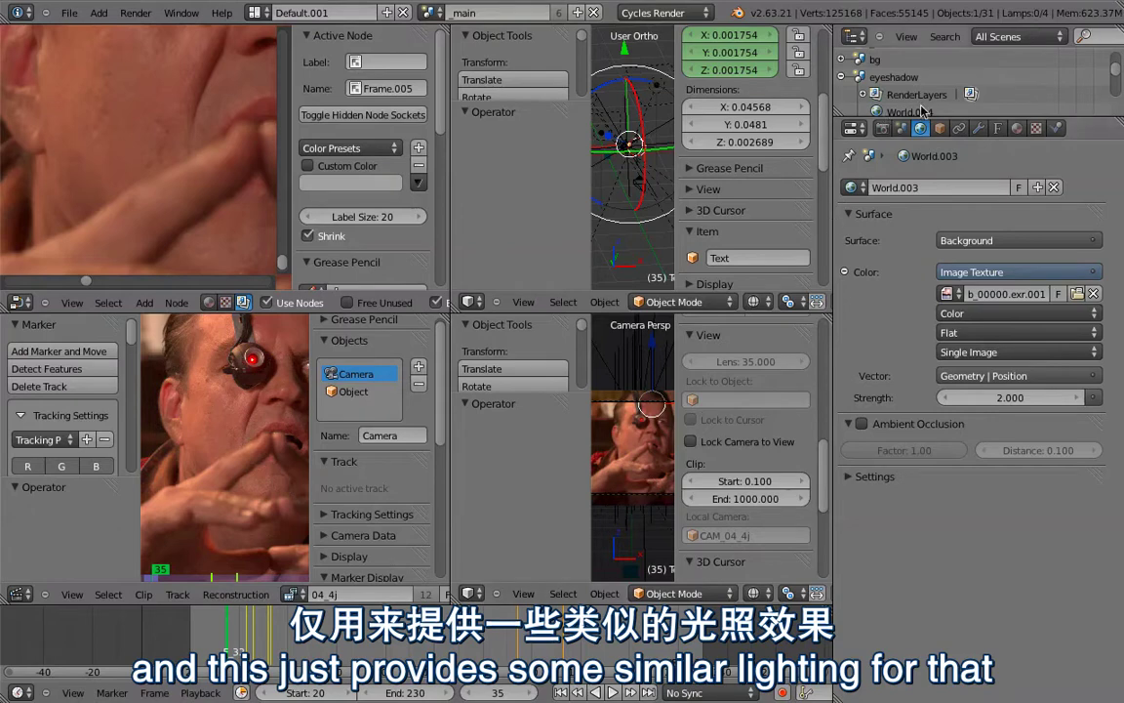
left_click(882, 128)
left_click(920, 128)
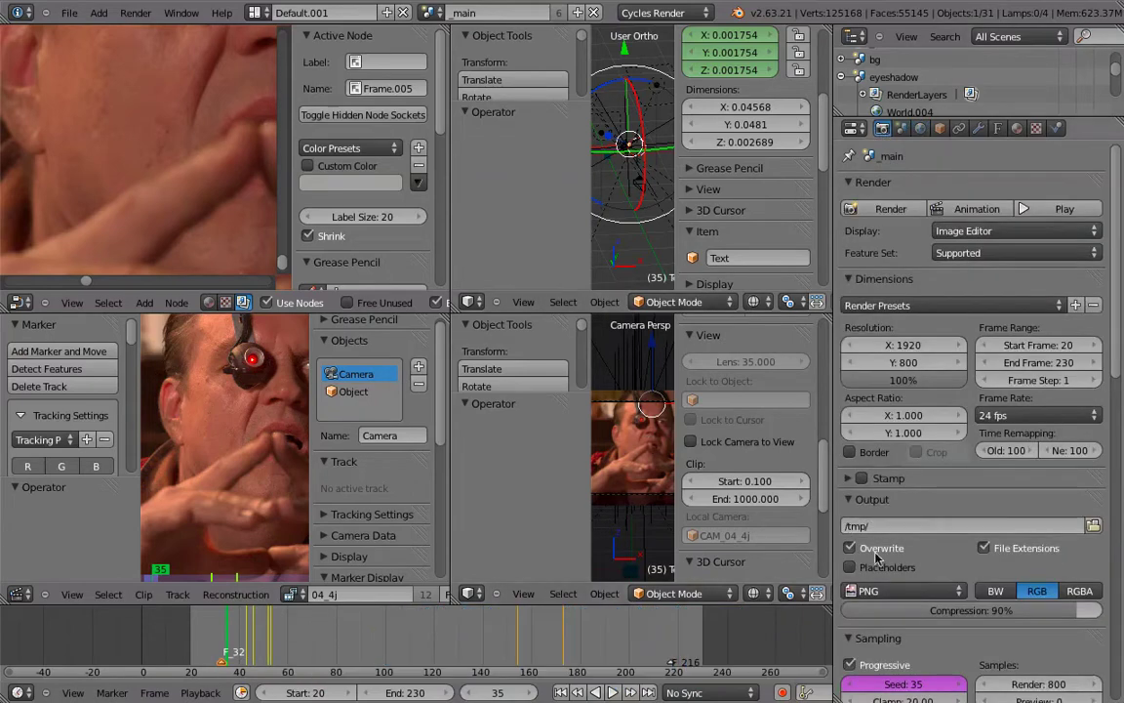
scroll(879, 459, "down", 10)
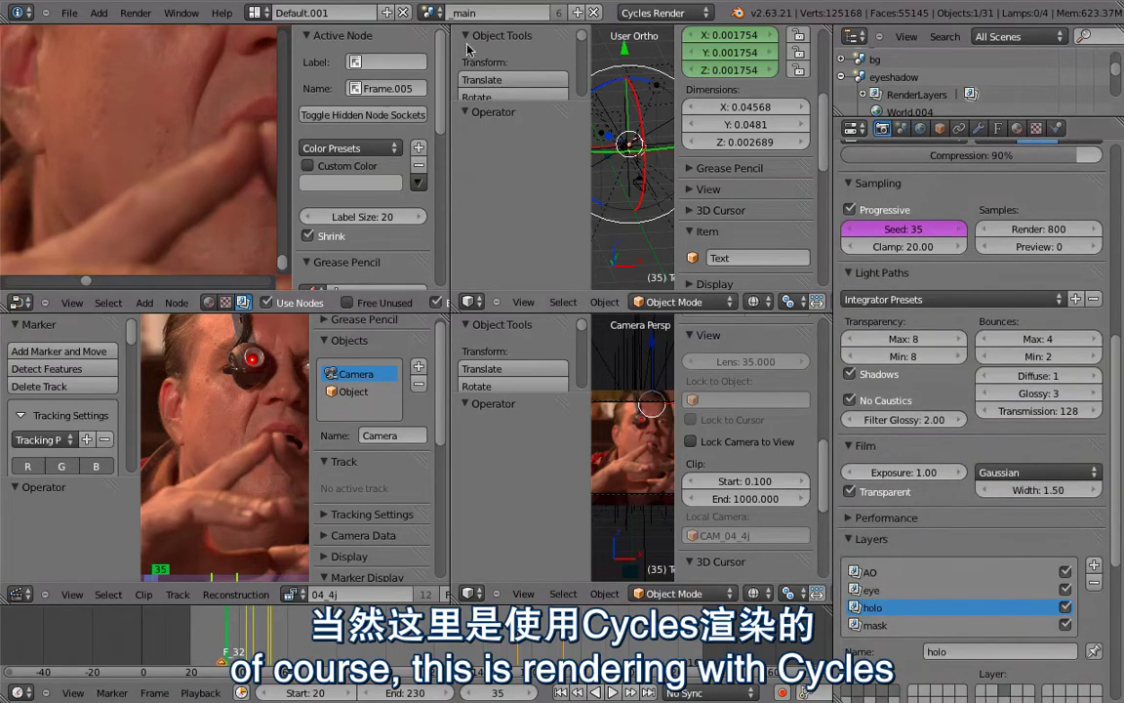
scroll(929, 498, "down", 3)
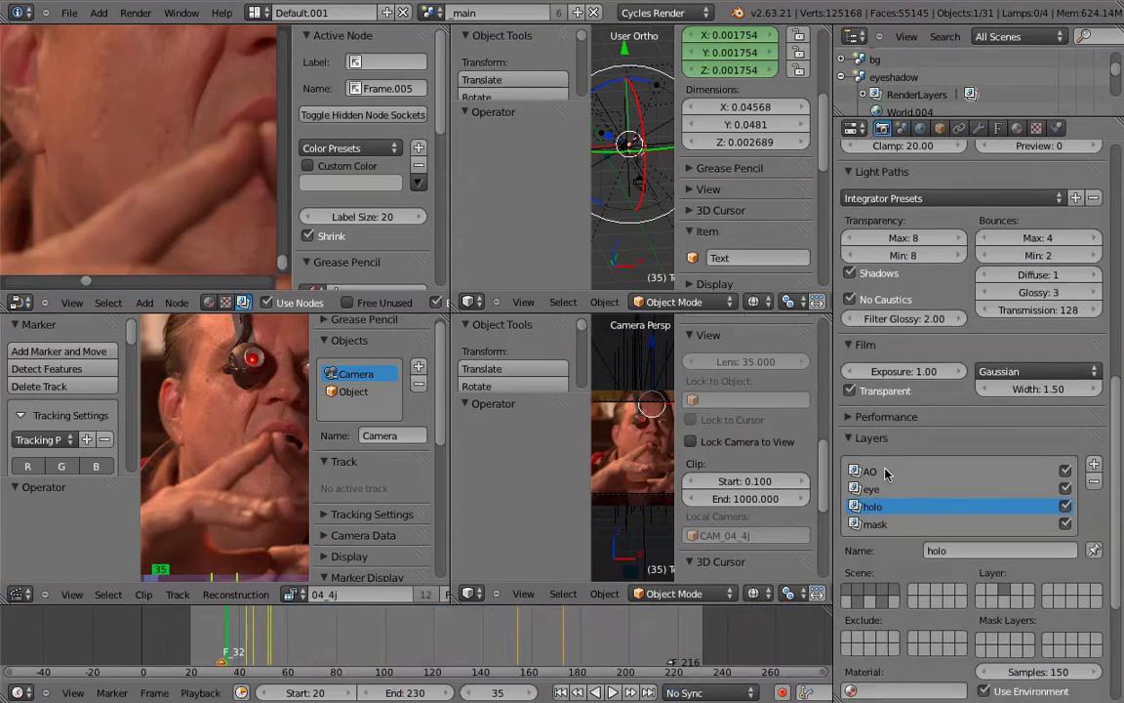
- Go through the AO, eye, holo and mask render layers to inspect their layer assignments
left_click(934, 474)
left_click(883, 490)
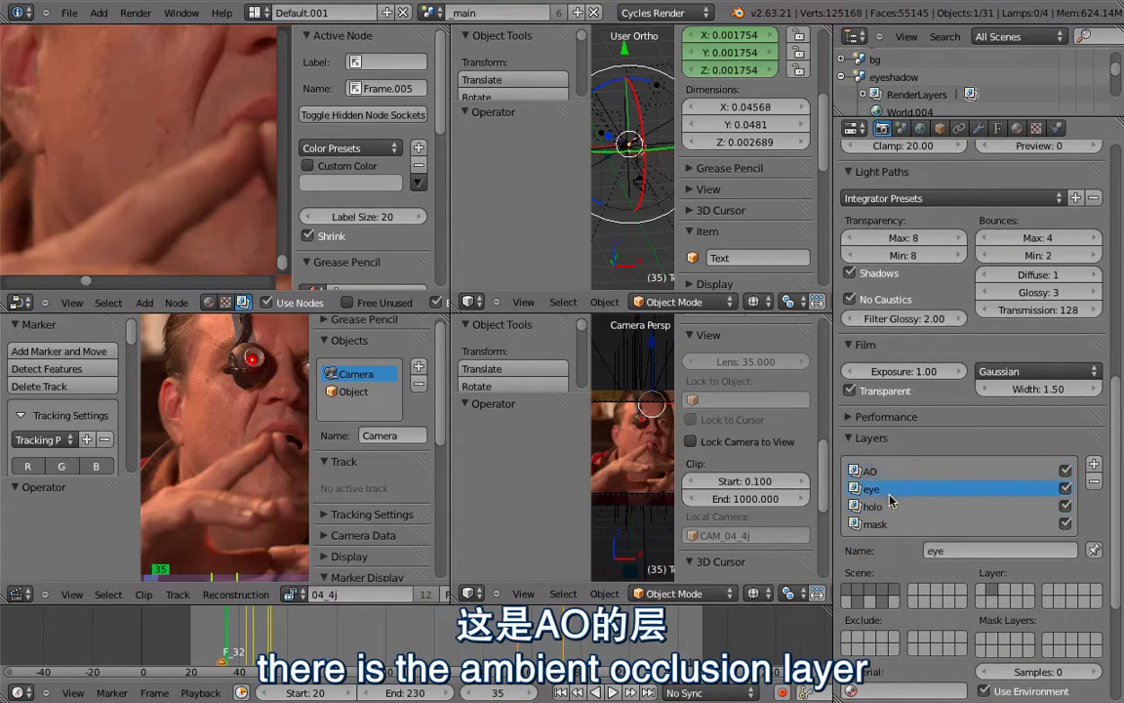
left_click(883, 507)
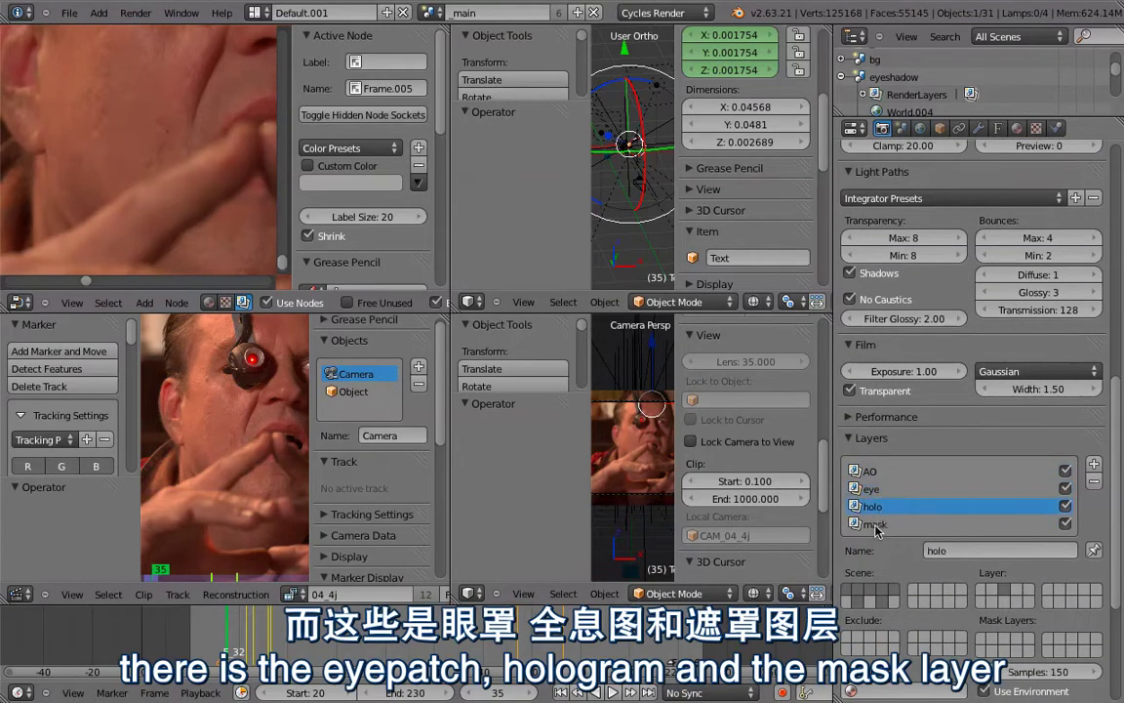
left_click(876, 524)
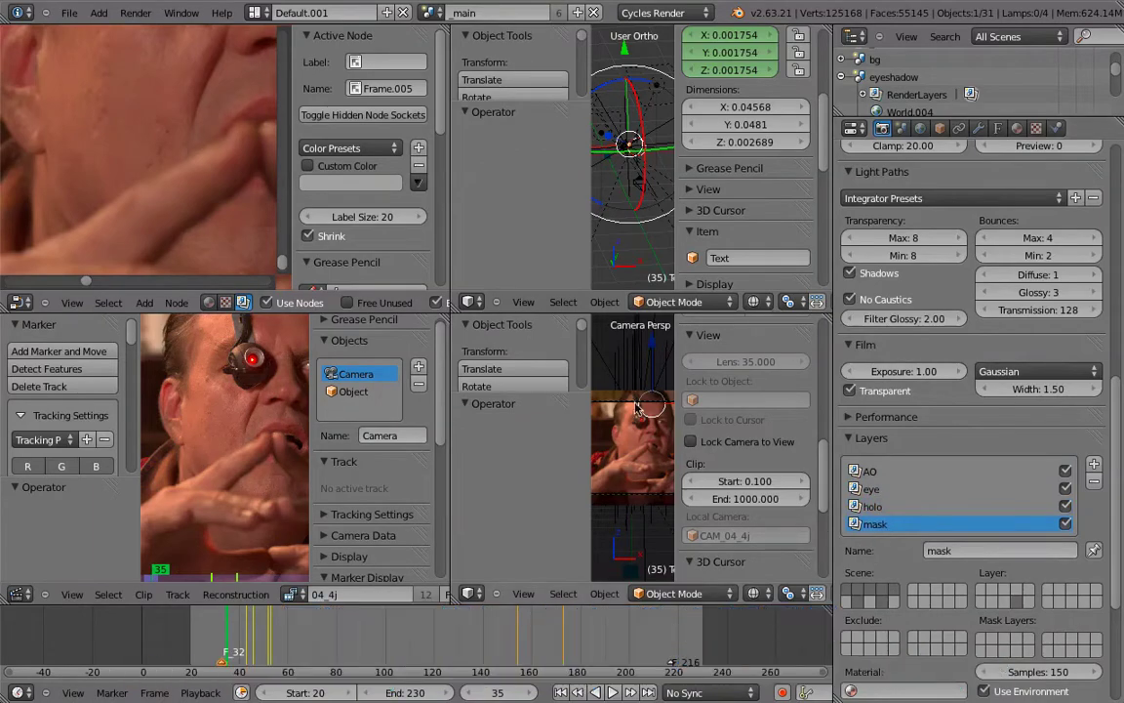
- Examine the eye_patch_proxy object used for the mask layer up close through the camera view
key("ctrl+Up")
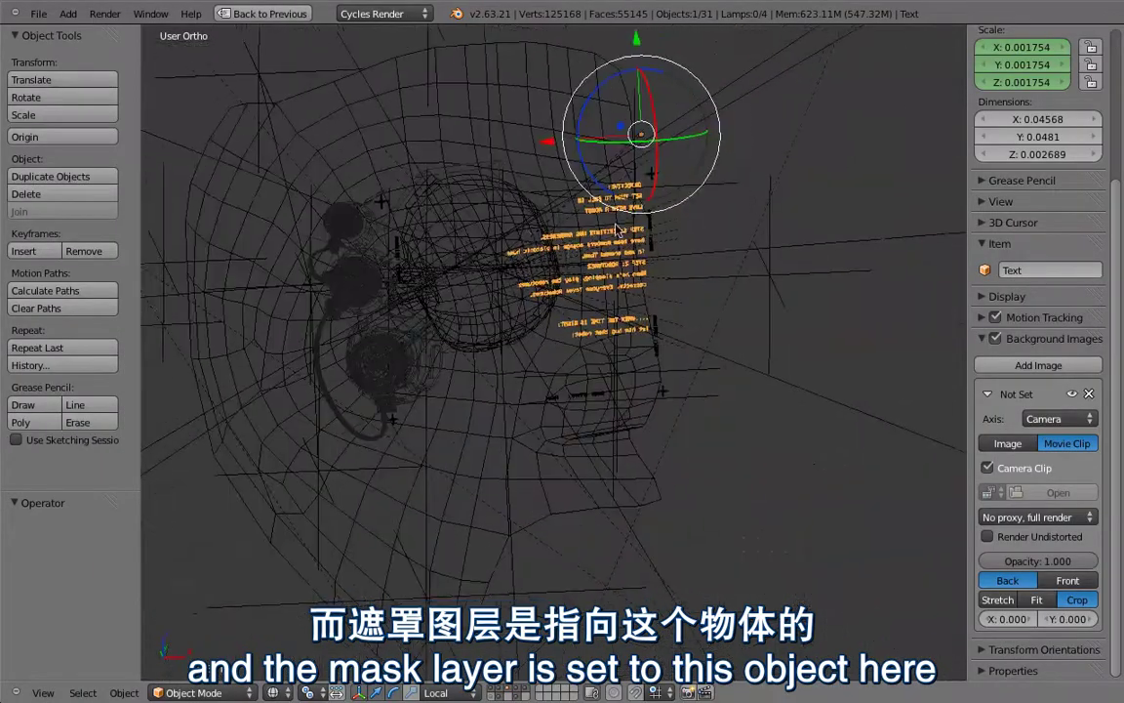
scroll(577, 326, "up", 6)
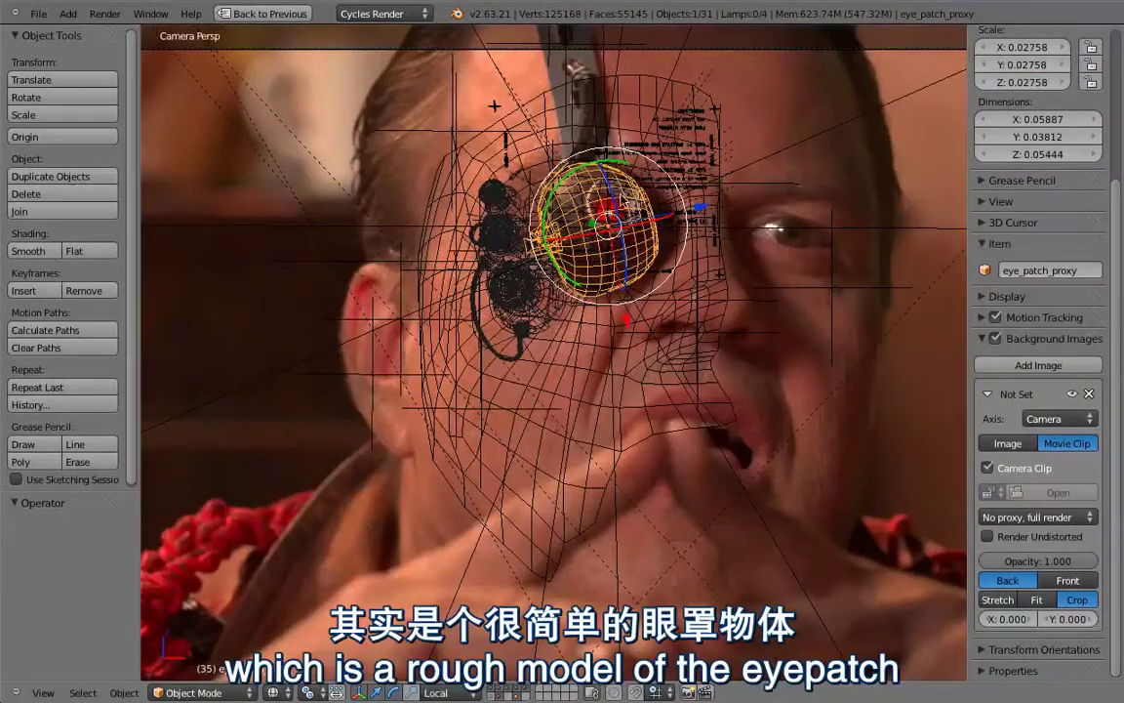
scroll(558, 394, "up", 2)
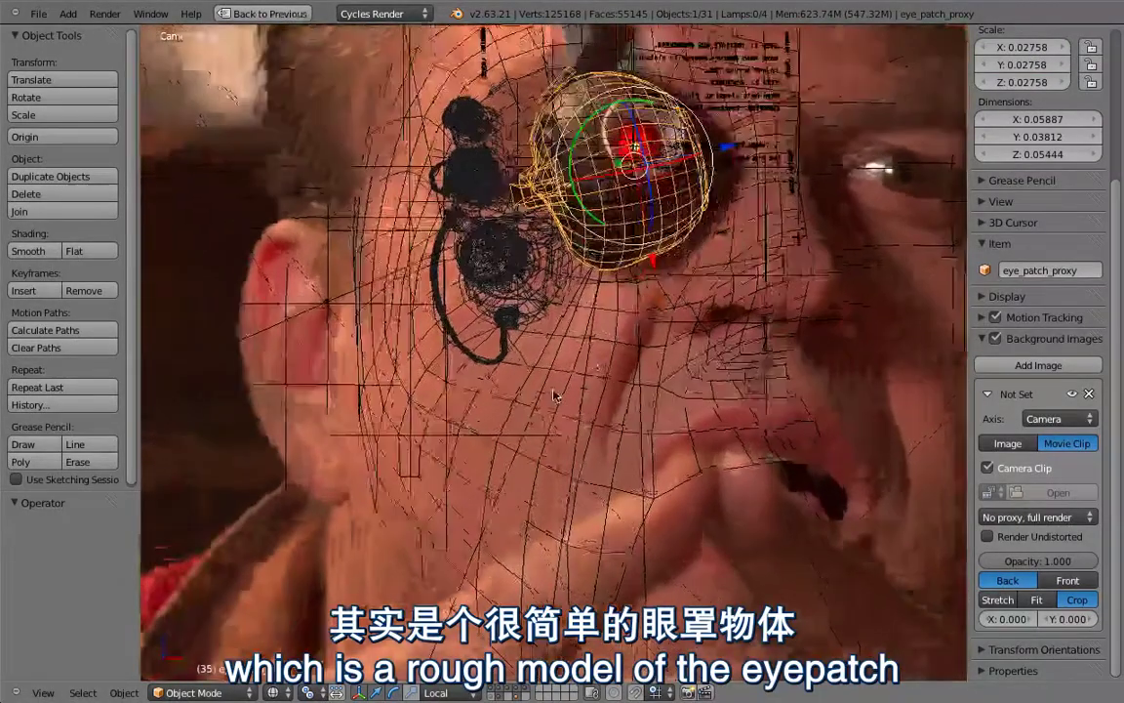
middle_click_drag(557, 394, 506, 571, "shift")
scroll(506, 571, "up", 1)
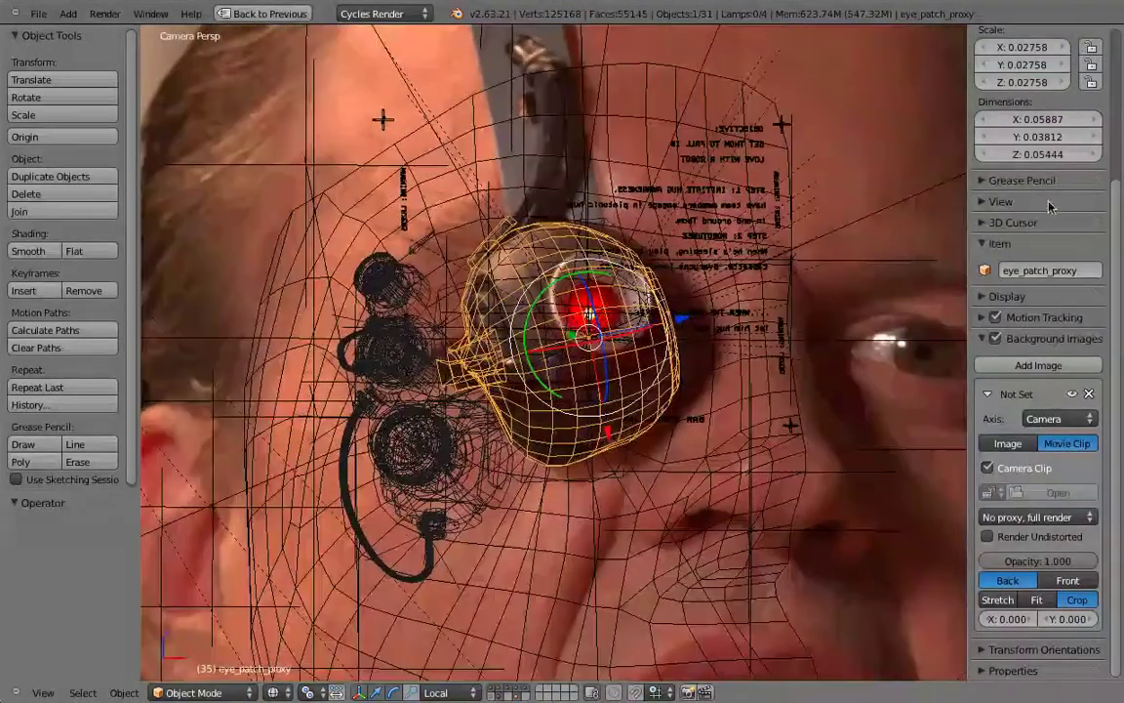
scroll(1050, 205, "up", 5)
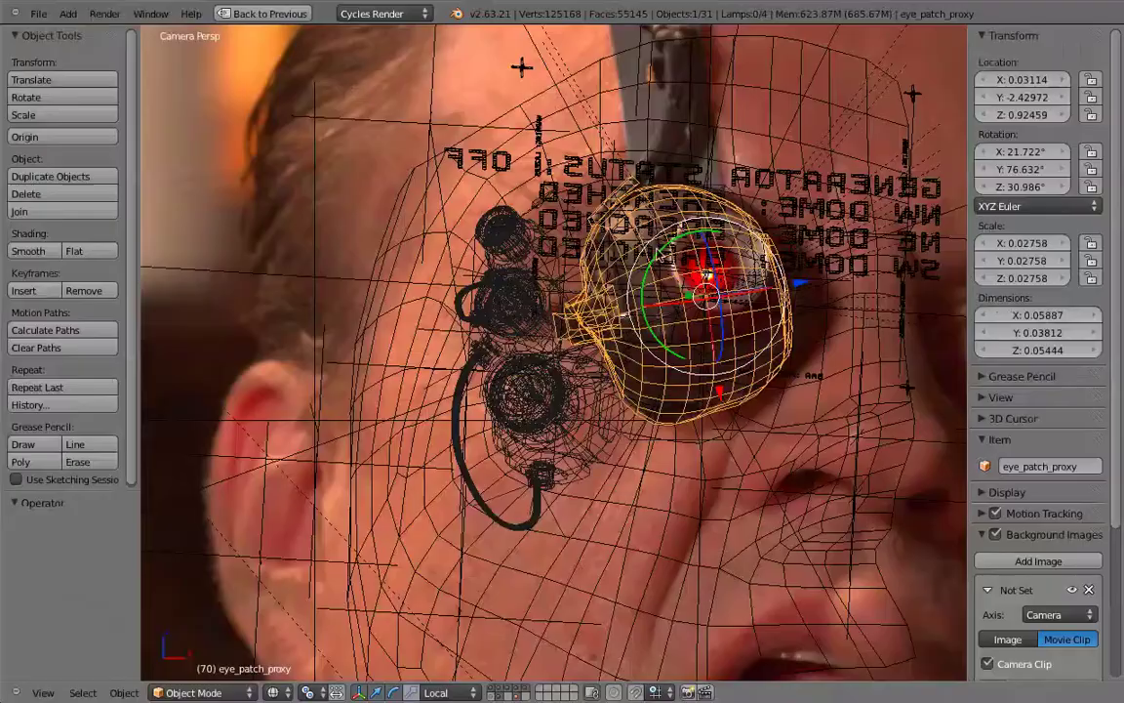
middle_click_drag(661, 253, 566, 275, "shift")
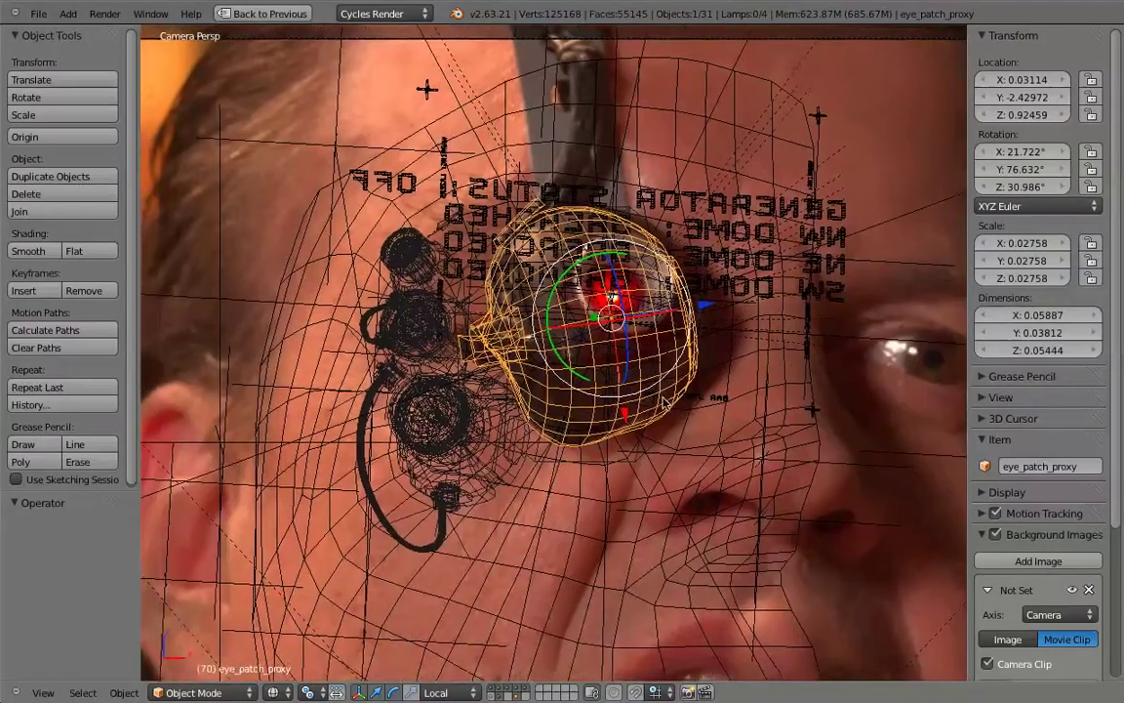
middle_click_drag(602, 449, 605, 369, "shift")
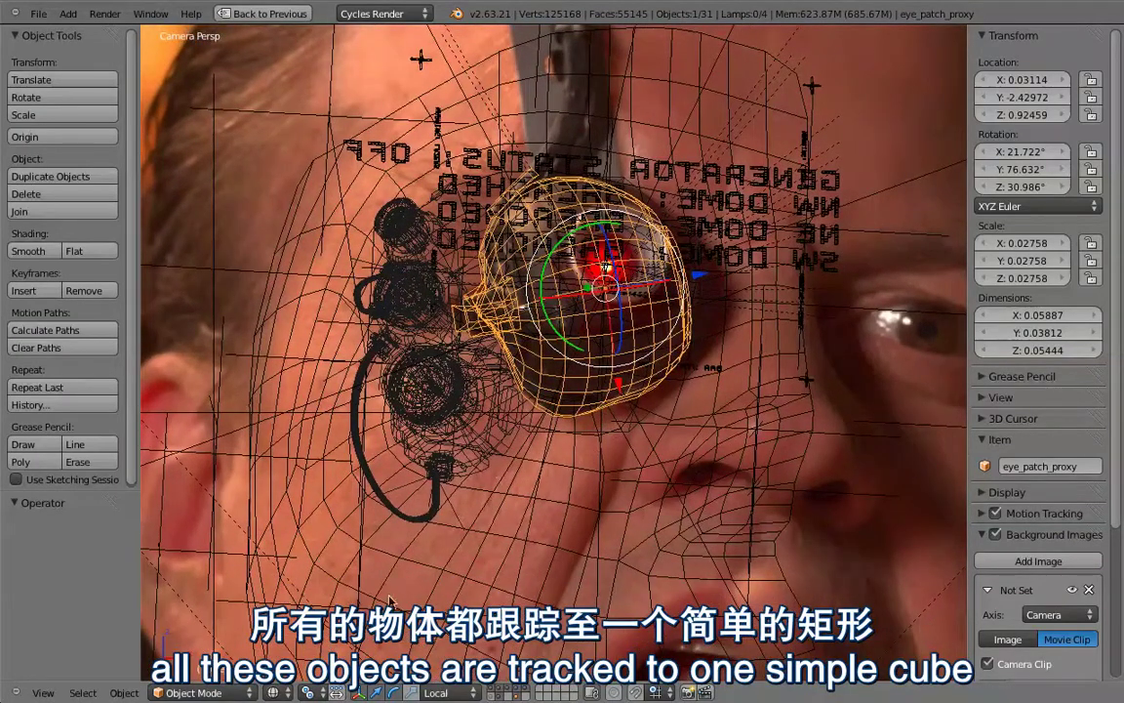
- Also display the scene layer that holds the tracking cube and select the Cube beside the nose
left_click(517, 696, "shift")
scroll(691, 447, "down", 1)
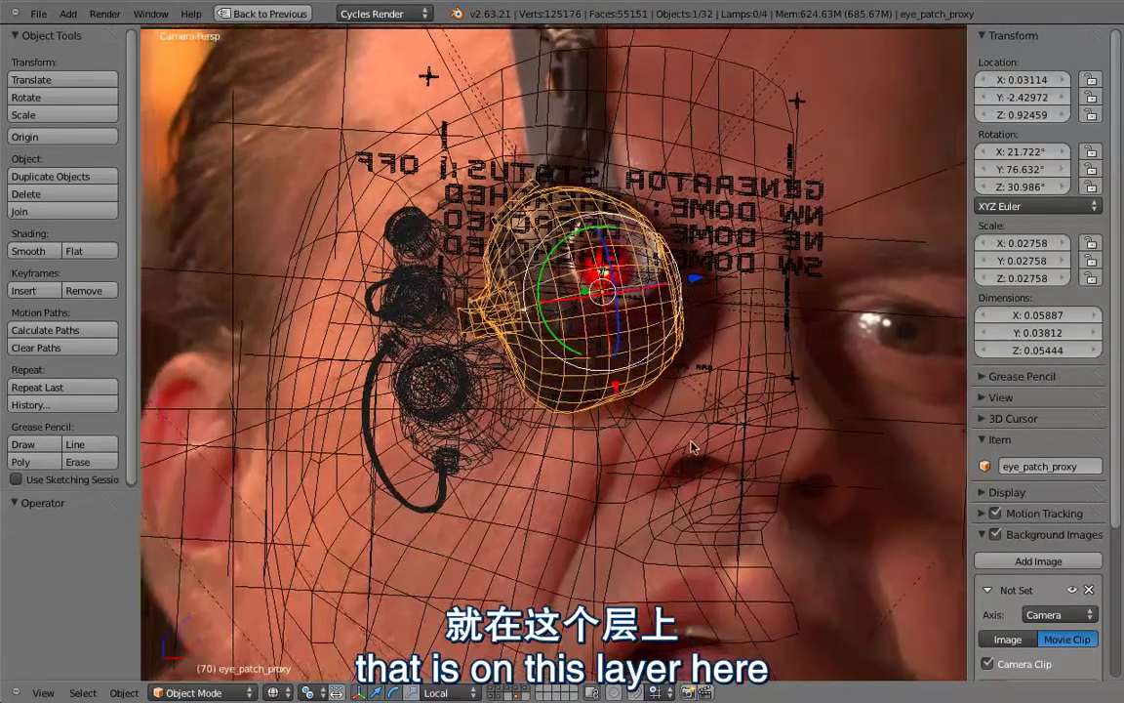
middle_click_drag(691, 446, 534, 413, "shift")
right_click(625, 359)
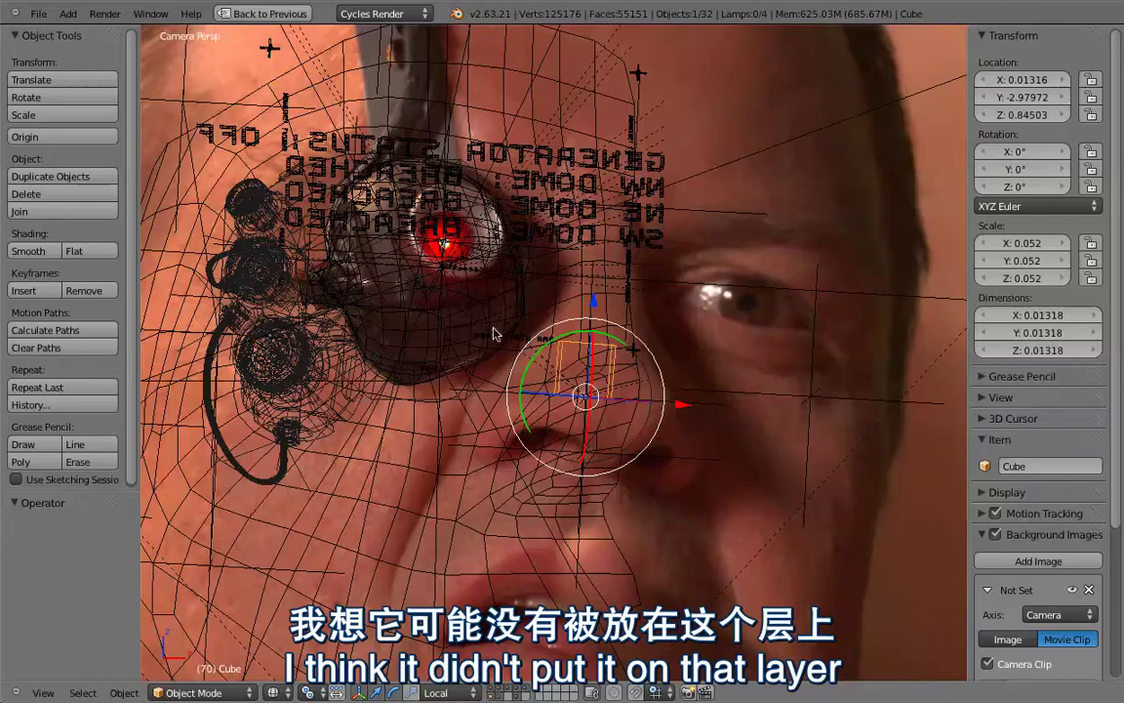
middle_click_drag(527, 343, 629, 369, "shift")
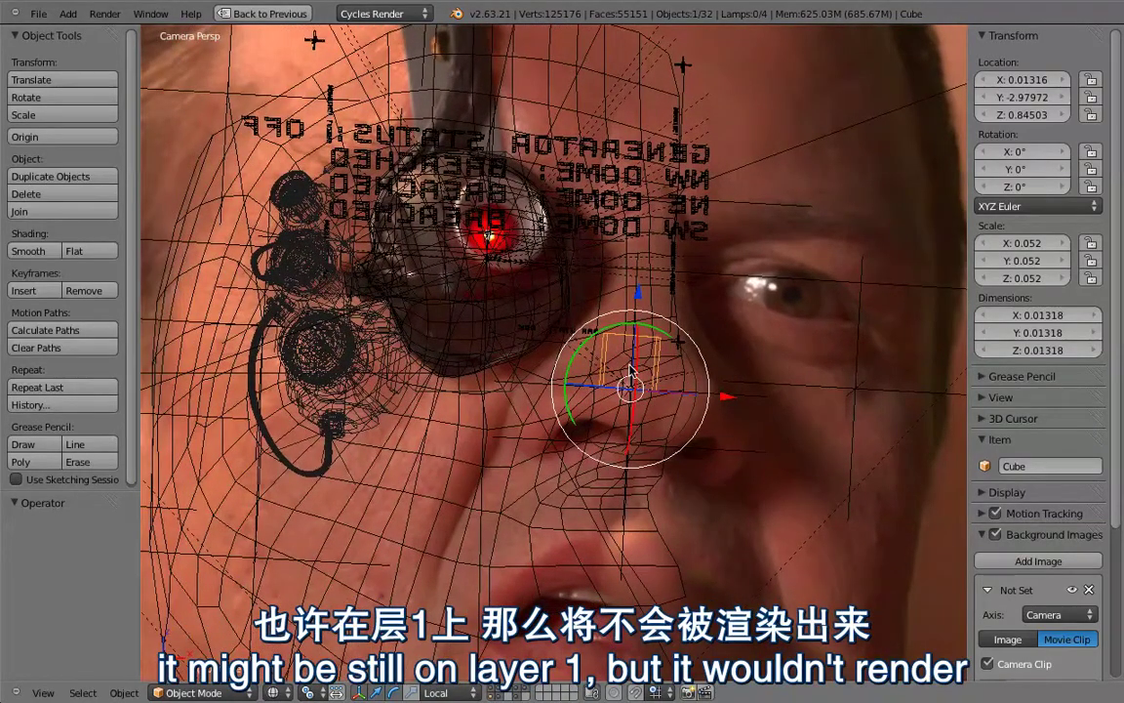
- Inspect the Cube's solid geometry up close in Edit Mode from outside the camera view
key("Tab")
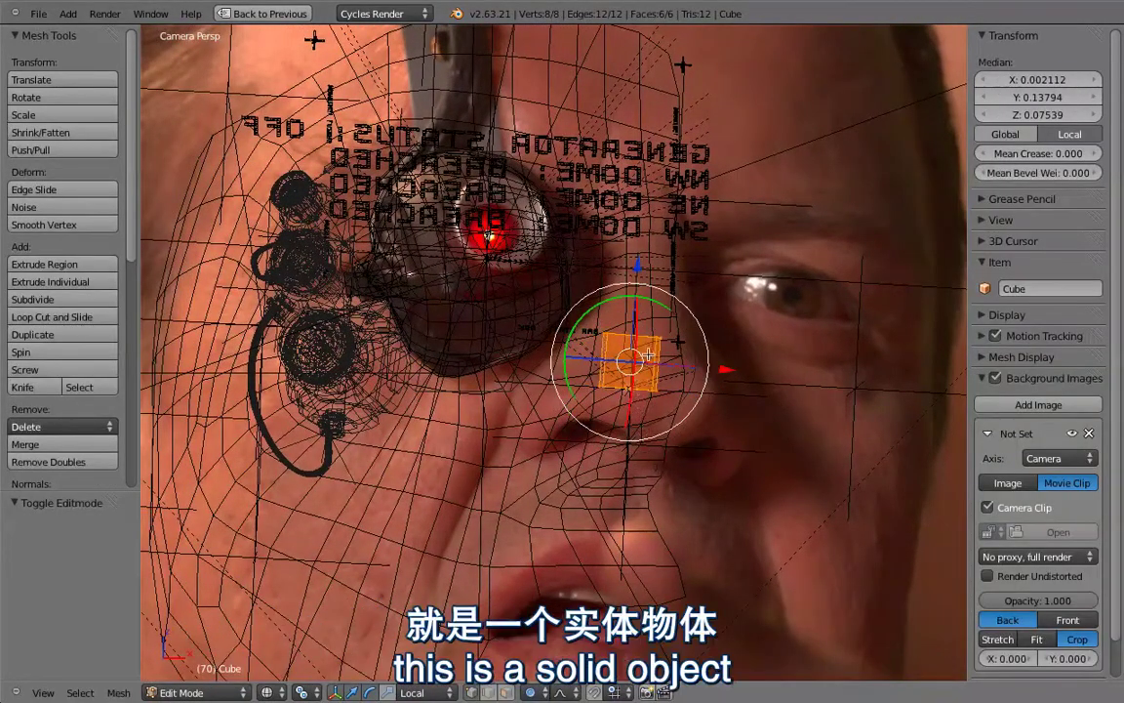
middle_click_drag(668, 468, 686, 260)
key("KP_Decimal")
middle_click_drag(552, 375, 589, 334)
middle_click_drag(564, 415, 564, 328, "ctrl")
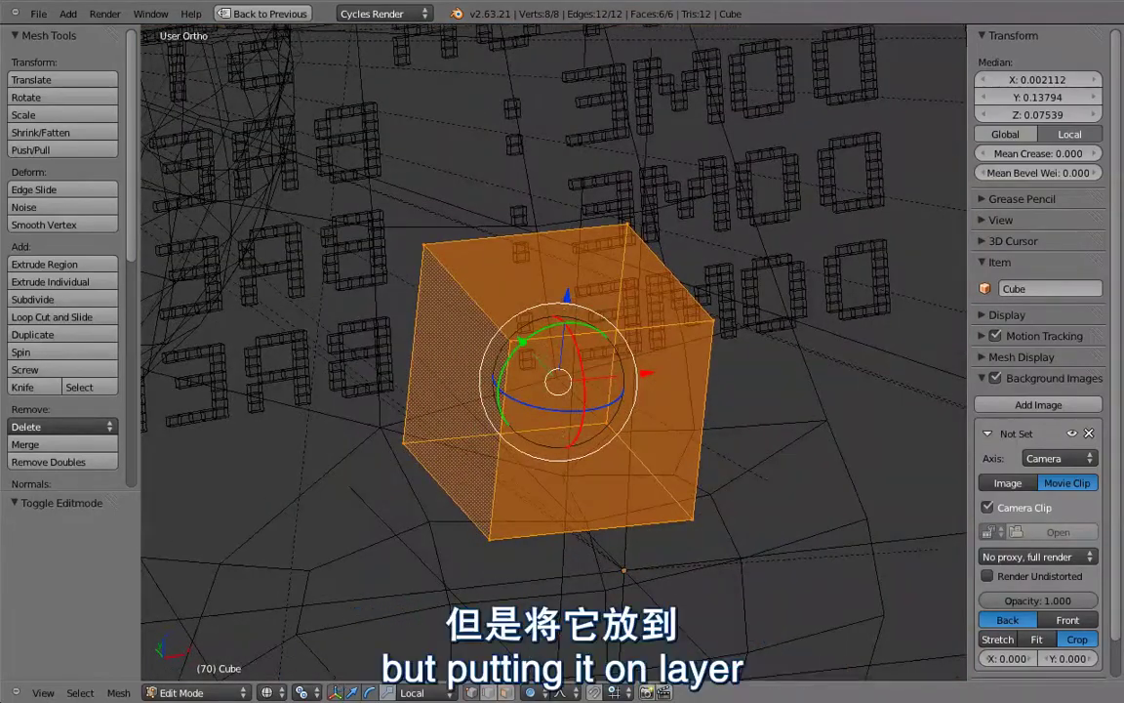
key("Tab")
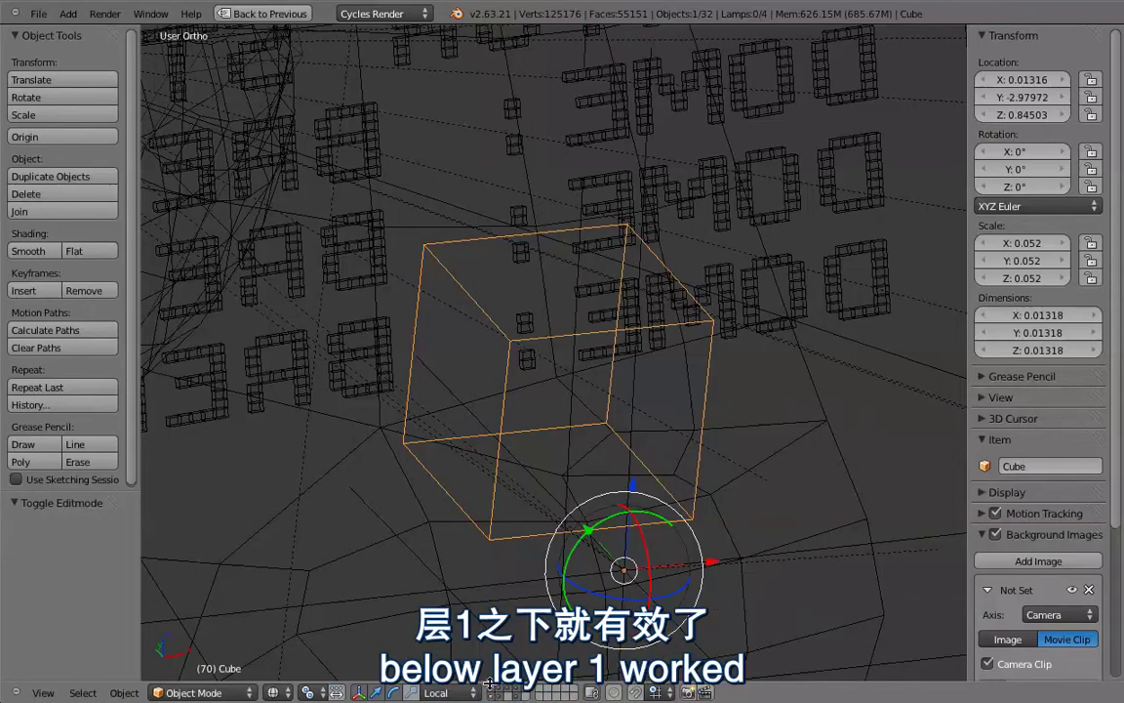
- Delete only the faces of the Cube, keeping its edges and vertices, and return to the camera view
middle_click_drag(561, 485, 584, 329)
key("Tab")
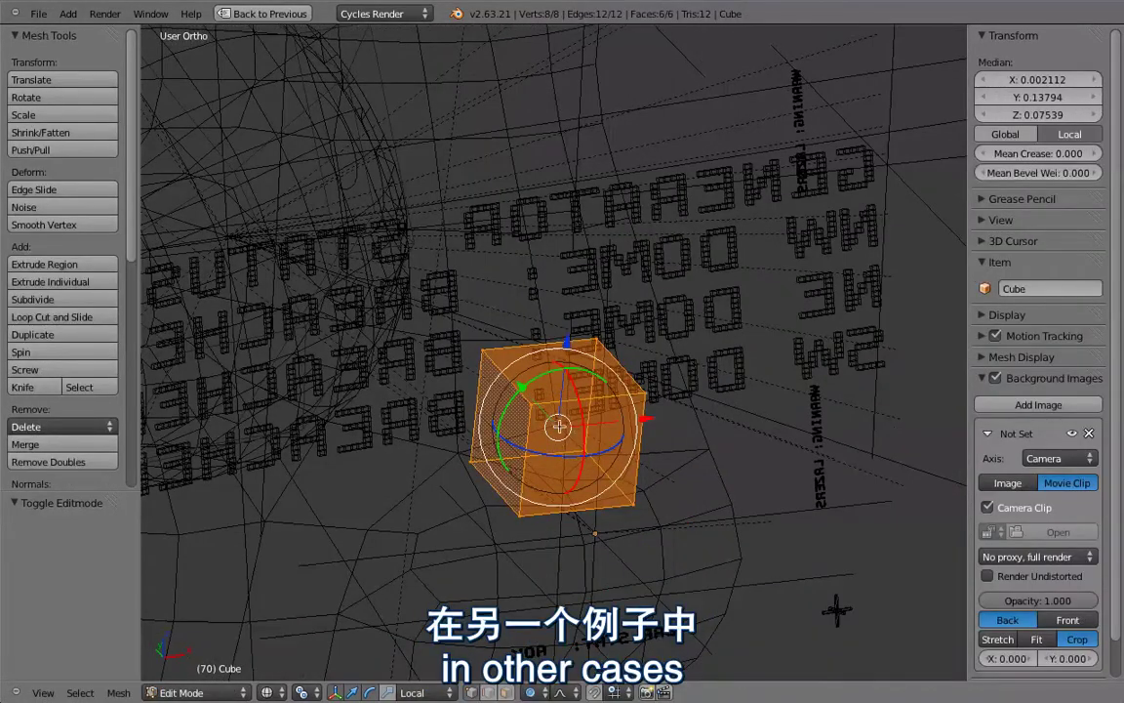
key("x")
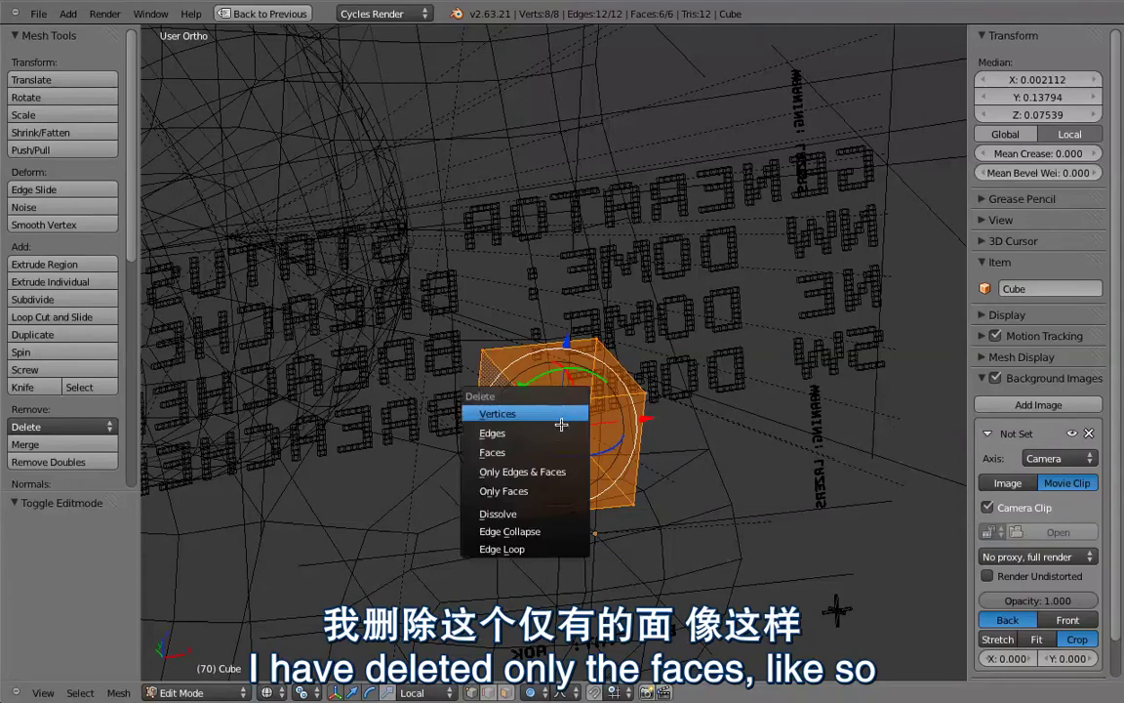
left_click(513, 491)
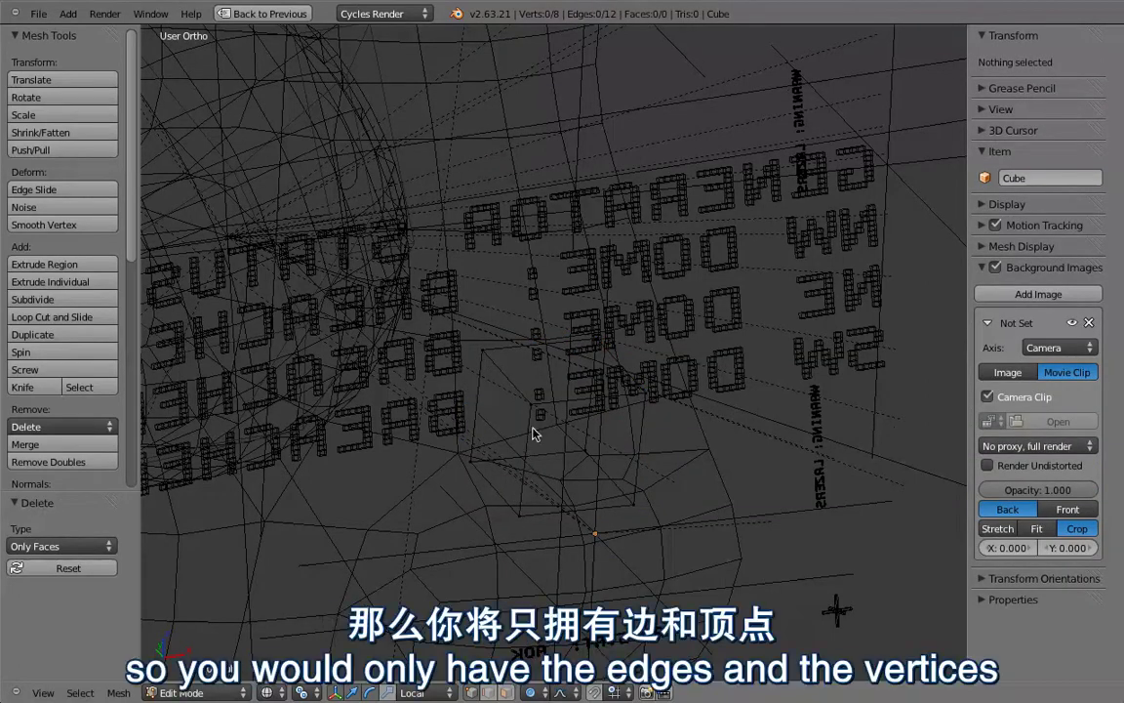
key("Tab")
middle_click_drag(574, 410, 558, 405)
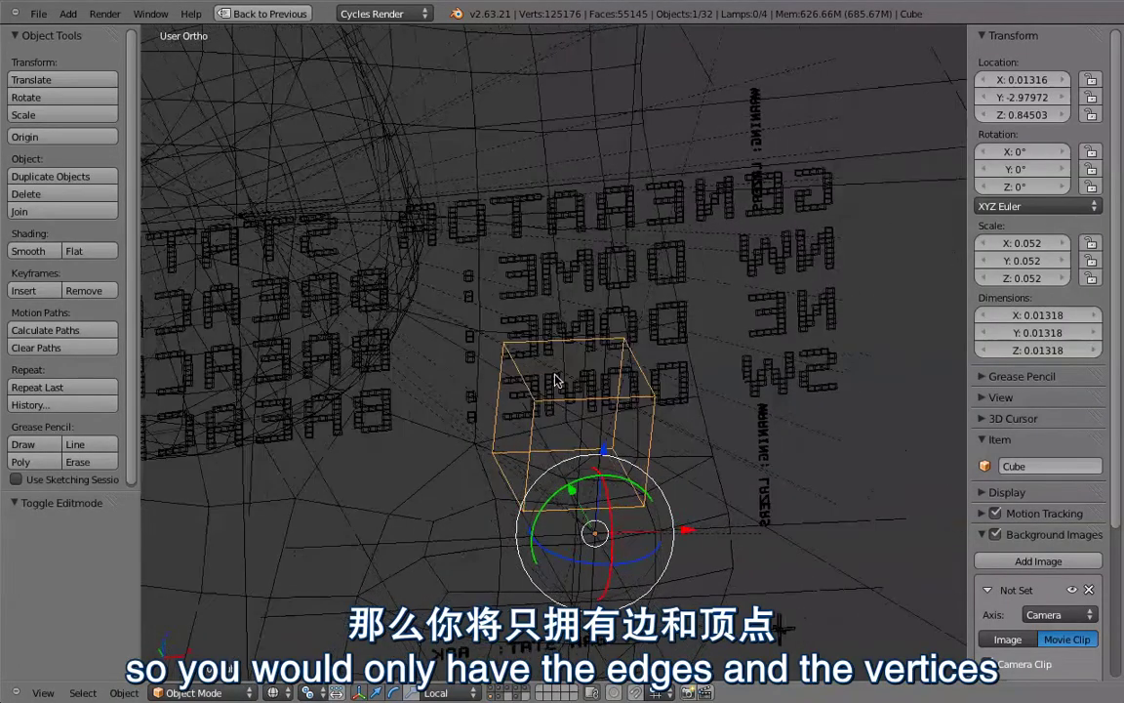
key("KP_0")
scroll(549, 344, "down", 1)
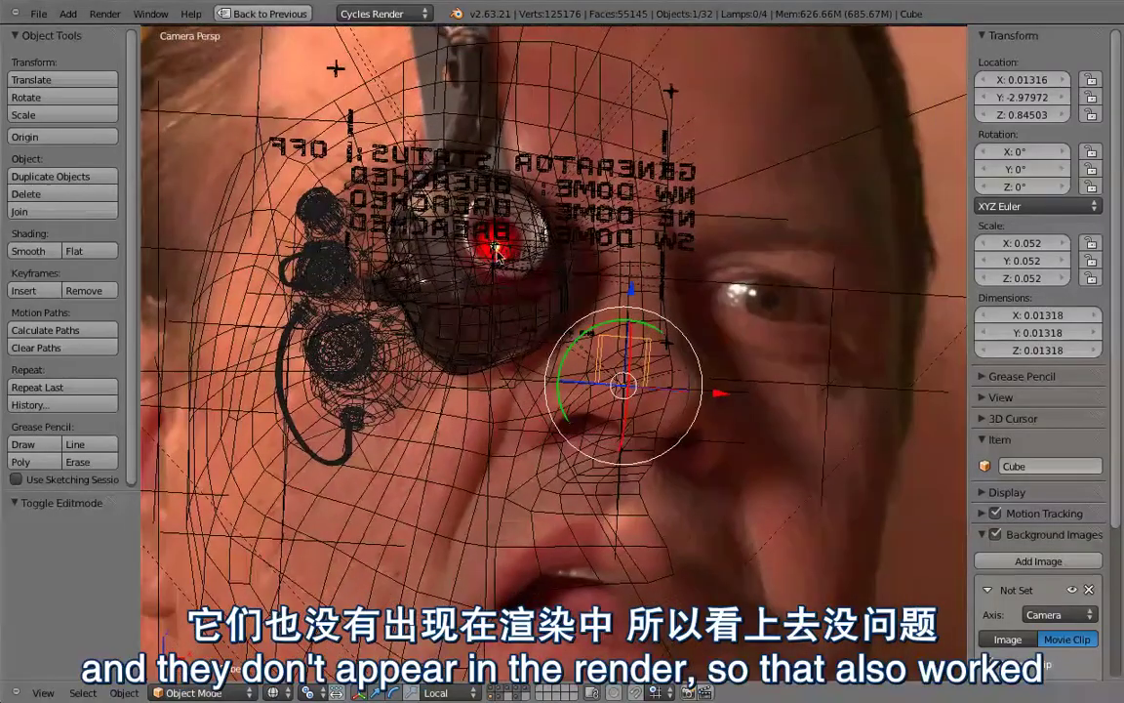
middle_click_drag(572, 289, 611, 280, "shift")
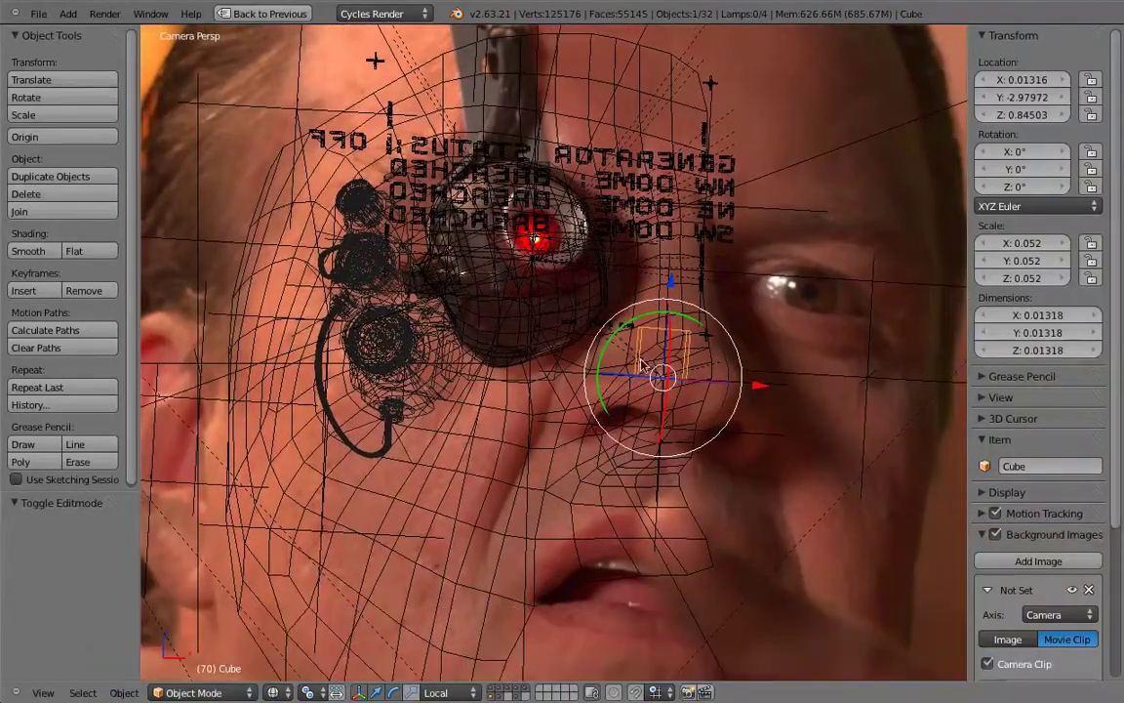
- Show the Cube's constraint settings and move the Cube to about X 0.0112, Y -2.9794, Z 0.8518
key("ctrl+Up")
left_click(958, 129)
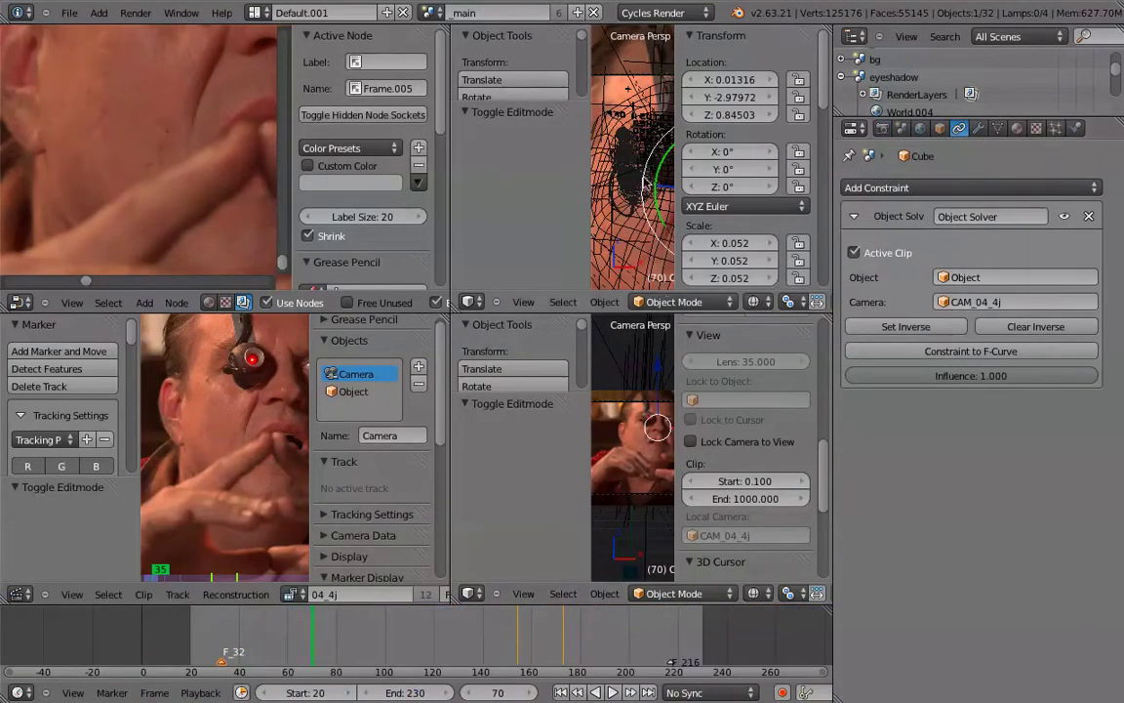
key("ctrl+Up")
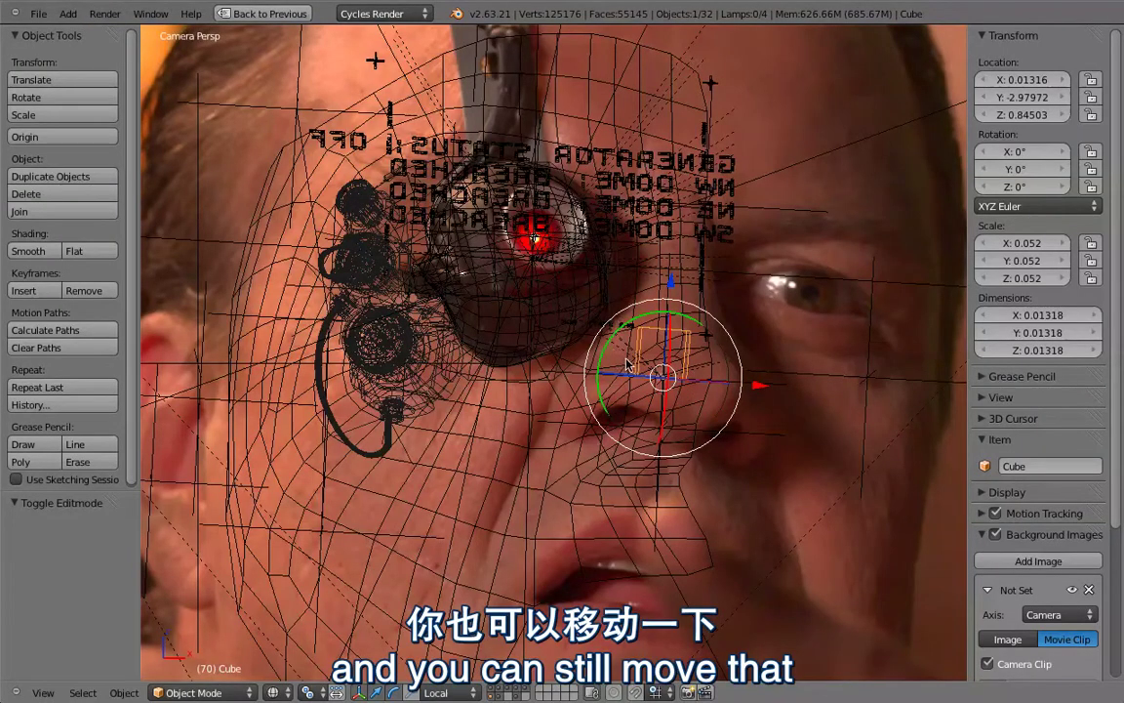
key("g")
left_click(652, 415)
key("g")
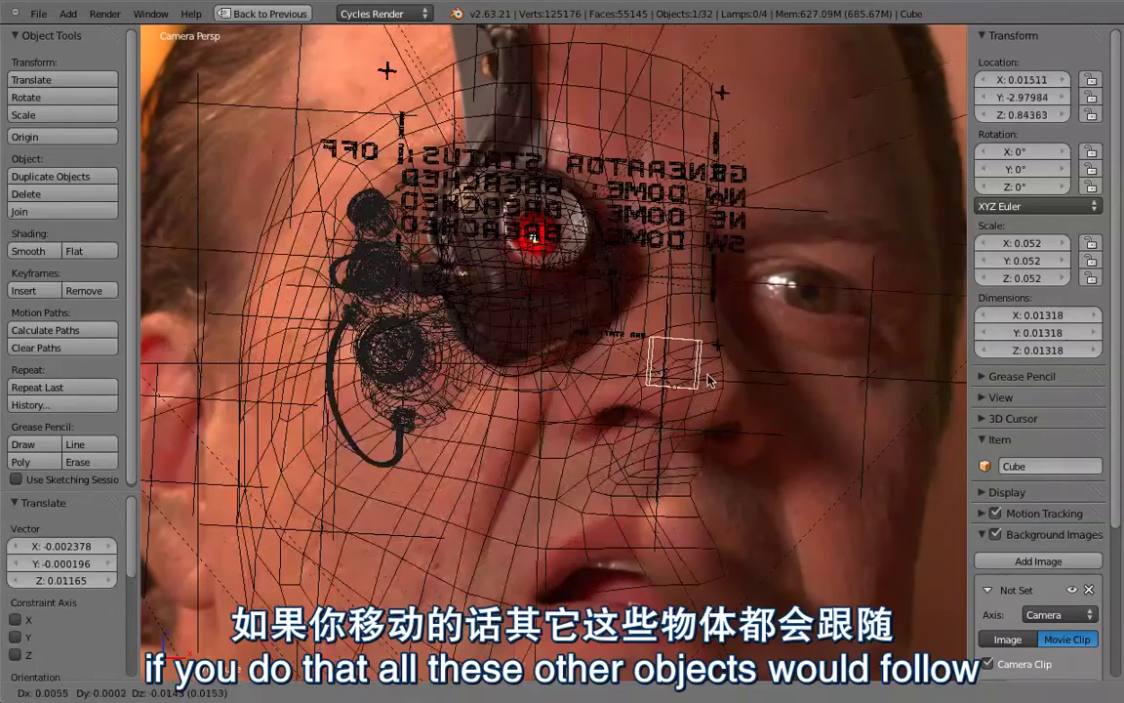
left_click(641, 418)
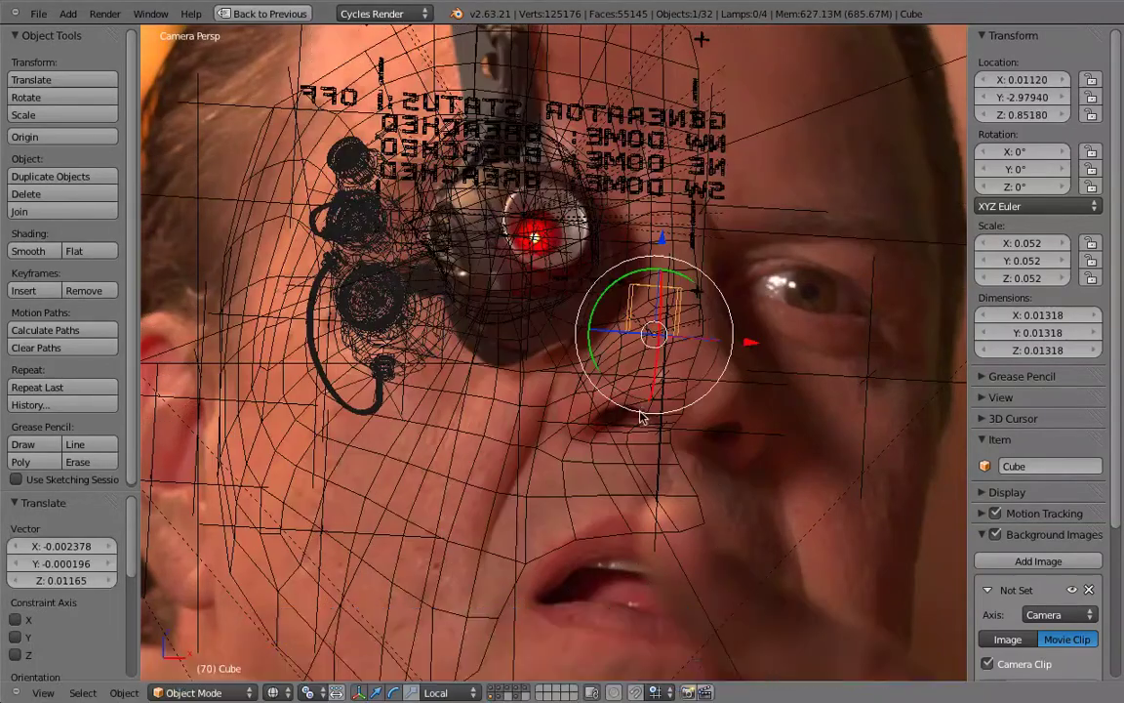
- Set the scene's render samples to 100 and render frame 70
key("ctrl+Up")
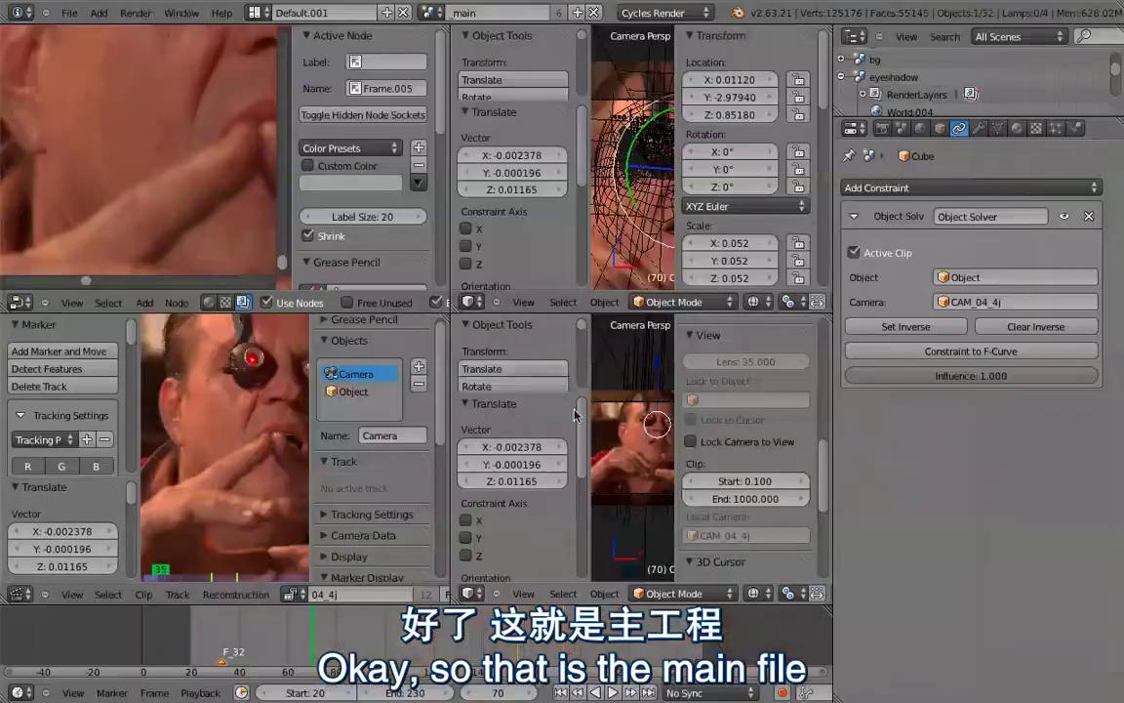
left_click(882, 128)
scroll(974, 445, "up", 5)
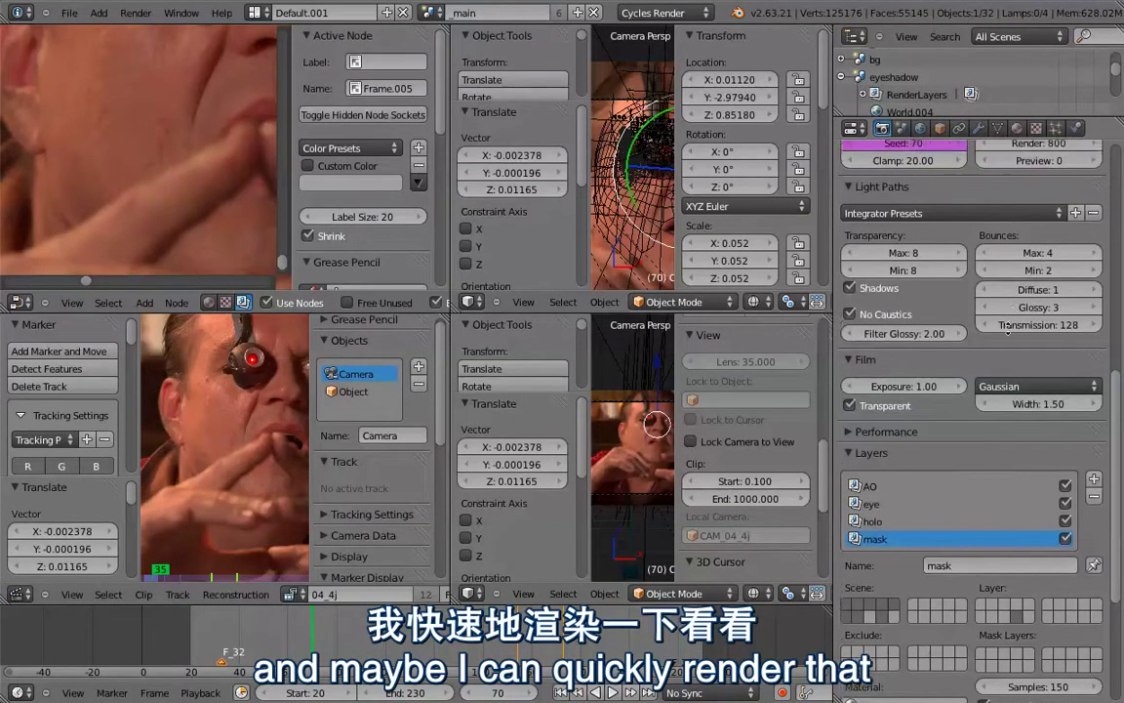
left_click(1041, 311)
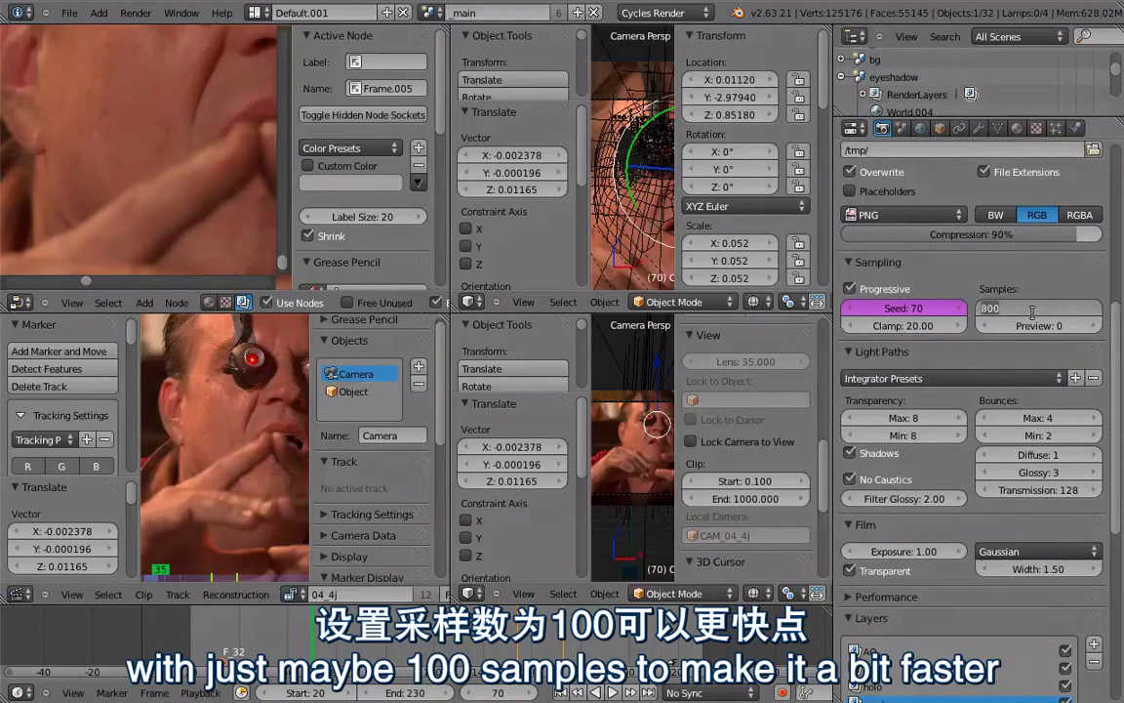
type("100")
key("Return")
key("F12")
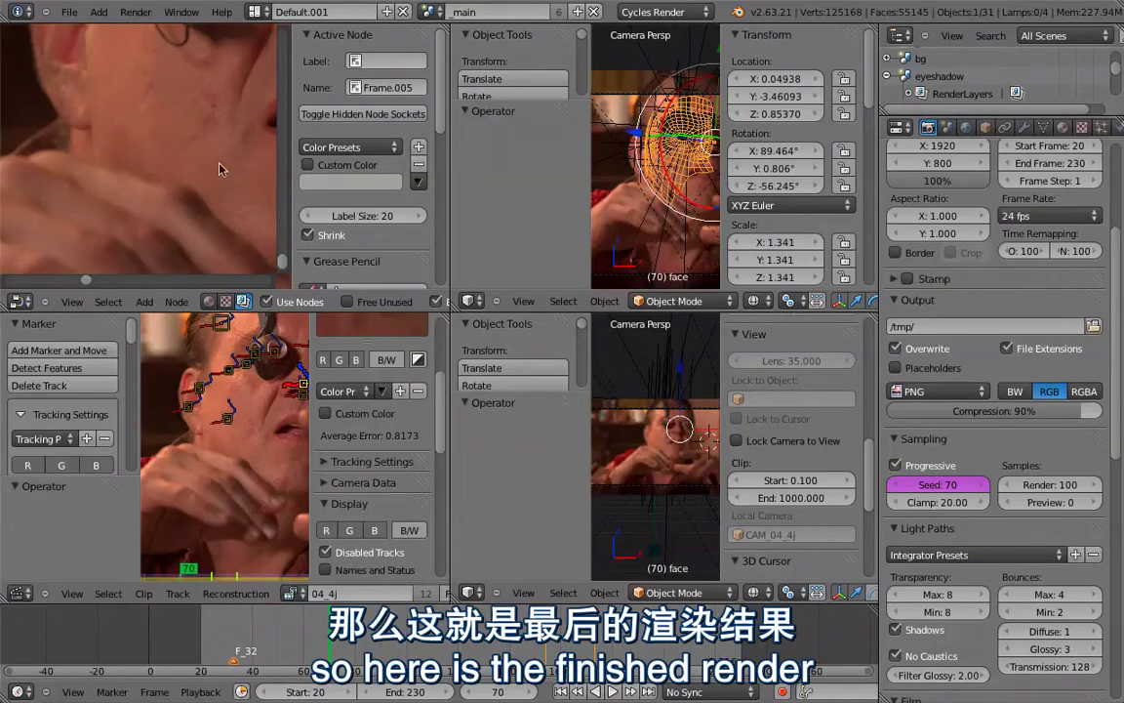
- Show the whole compositing node tree full-size and preview the AO render layer in the backdrop
key("shift+space")
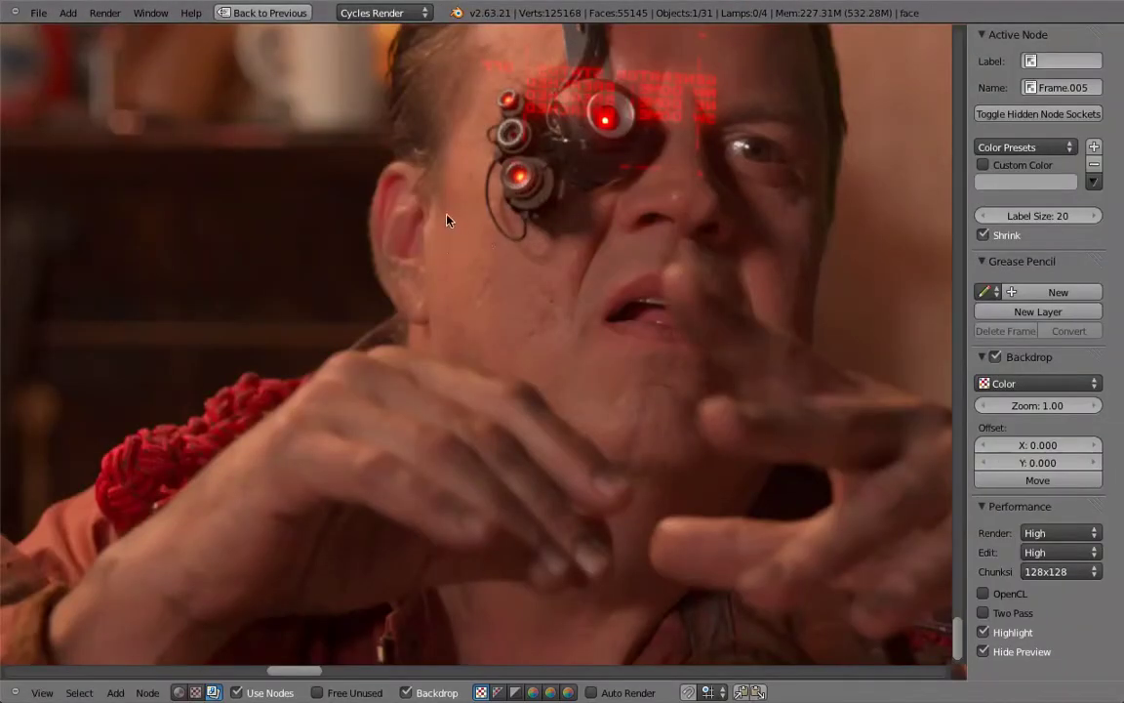
key("Home")
middle_click_drag(346, 341, 448, 338)
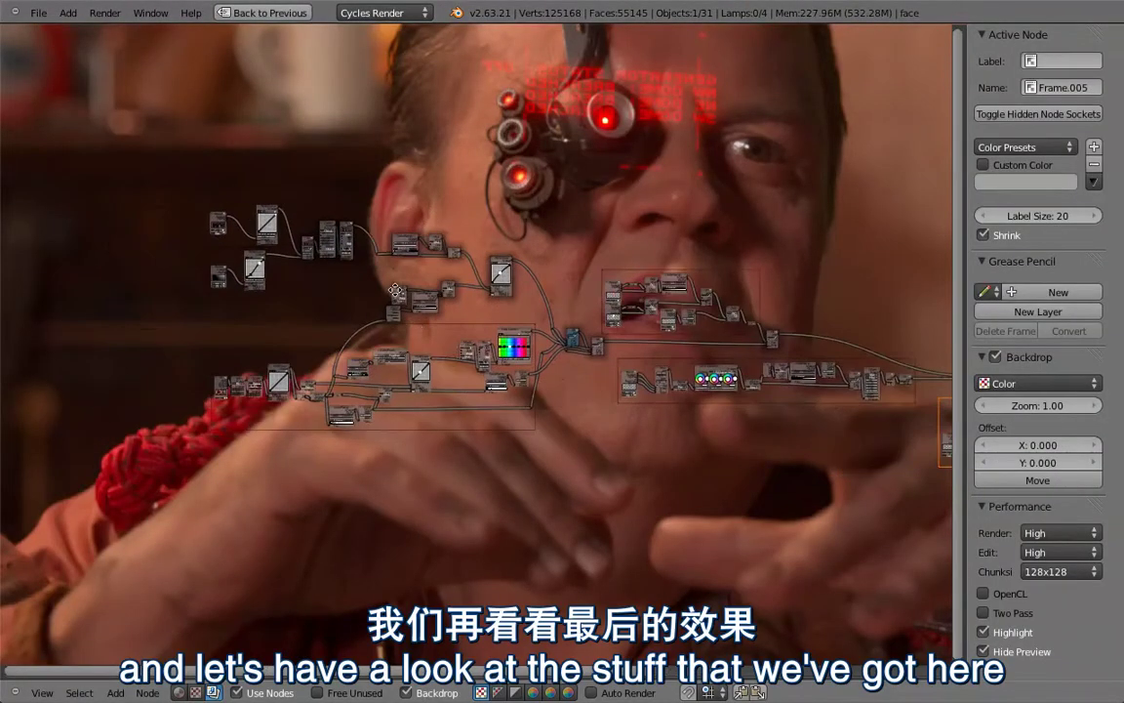
scroll(507, 234, "up", 6)
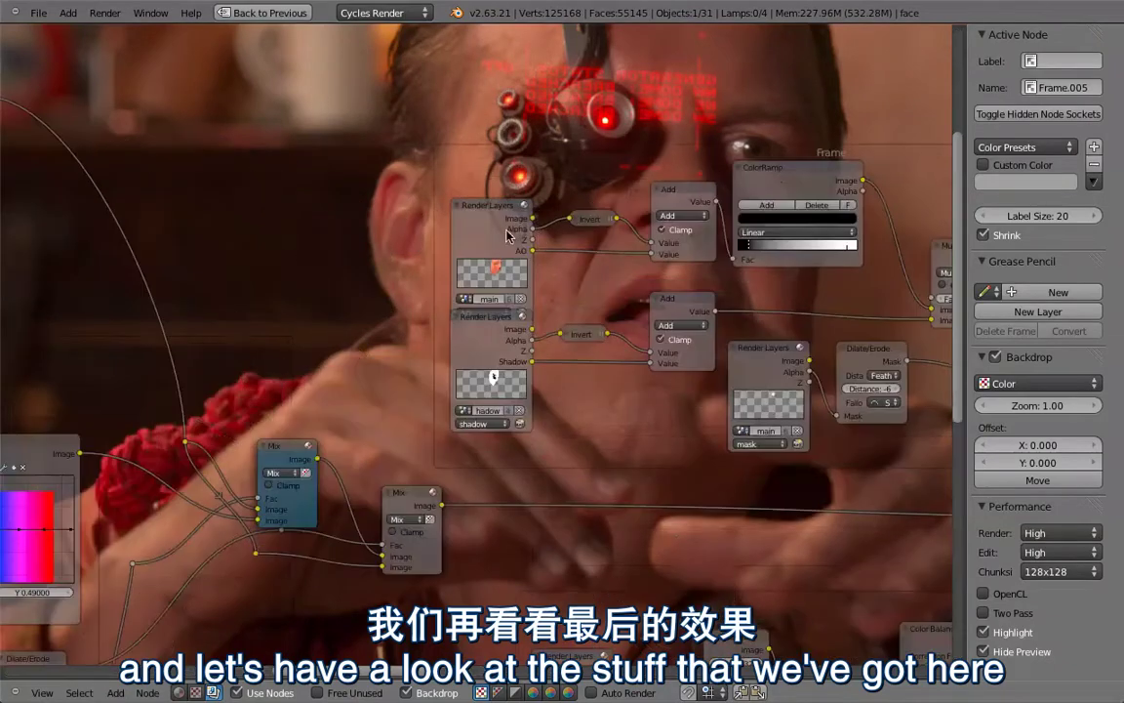
left_click(508, 232, "ctrl+shift")
middle_click_drag(553, 244, 356, 286)
middle_click_drag(432, 344, 427, 365)
left_click_drag(362, 310, 360, 322)
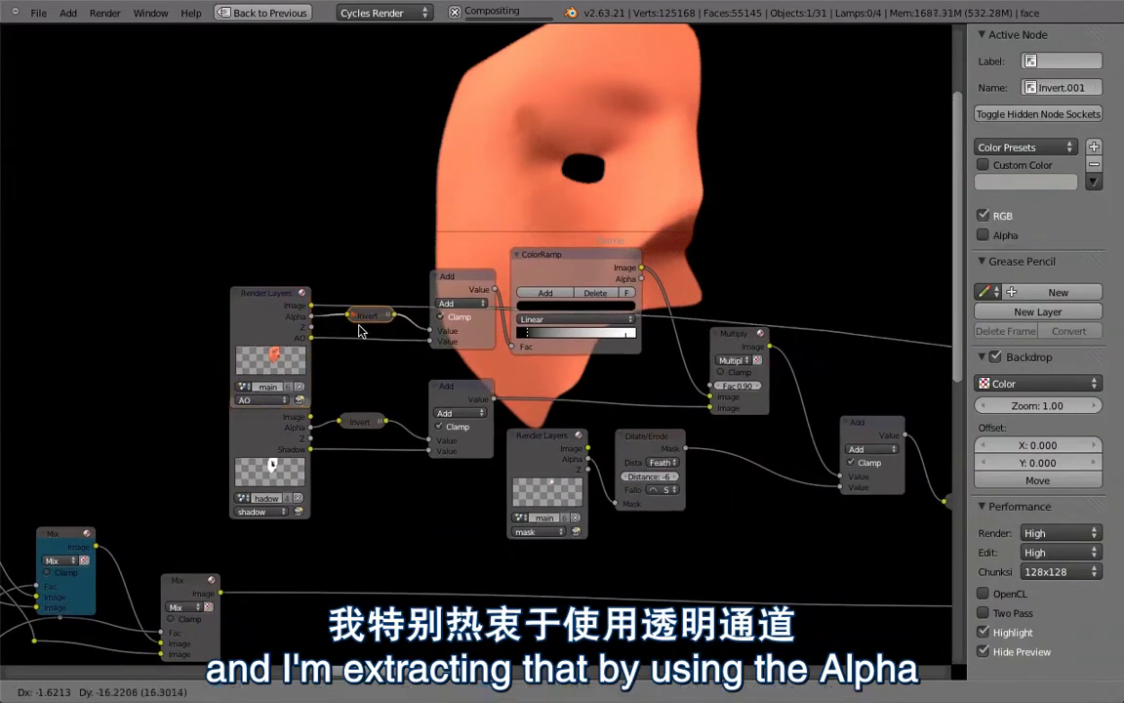
- Preview the AO branch's Add and ColorRamp nodes, the Multiply node and the shadow pass's Add node in turn
left_click(446, 289, "ctrl+shift")
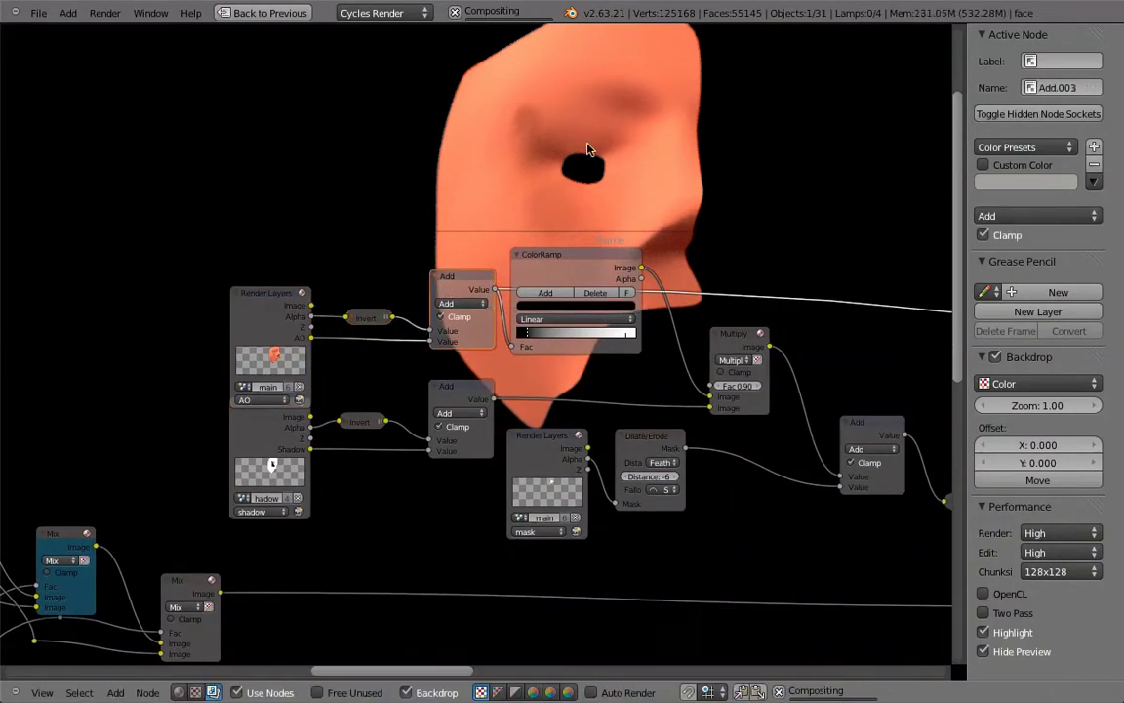
left_click(567, 275, "ctrl+shift")
middle_click_drag(681, 308, 493, 283)
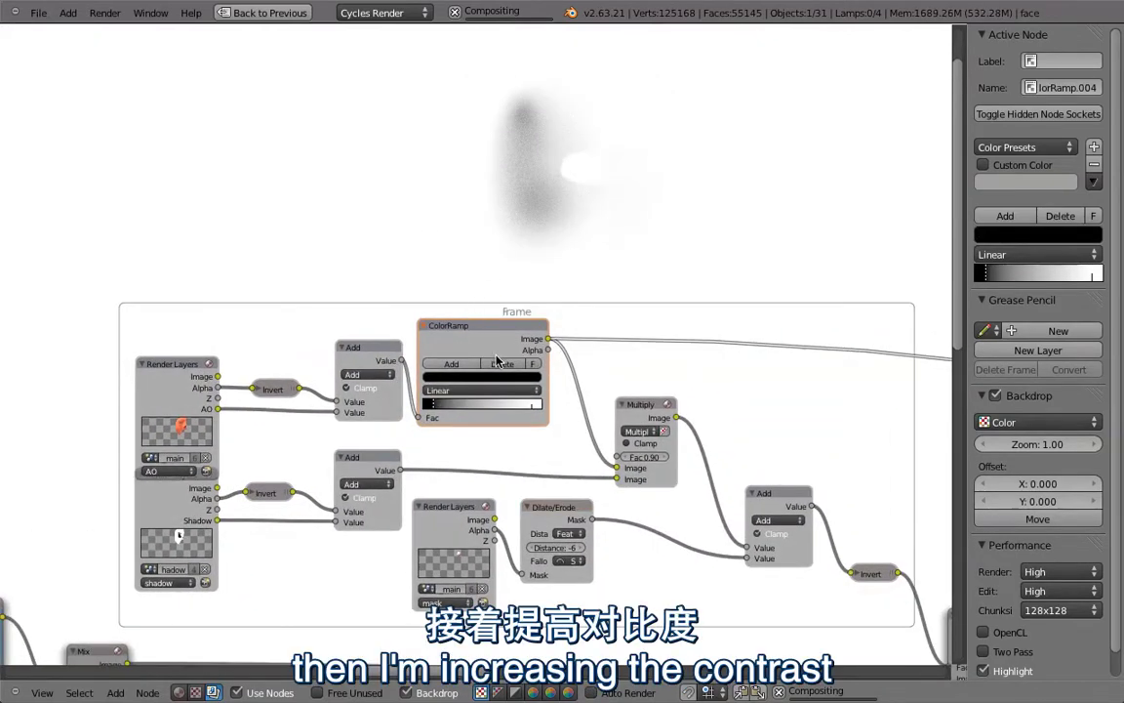
middle_click_drag(566, 390, 570, 385)
left_click(640, 404, "ctrl+shift")
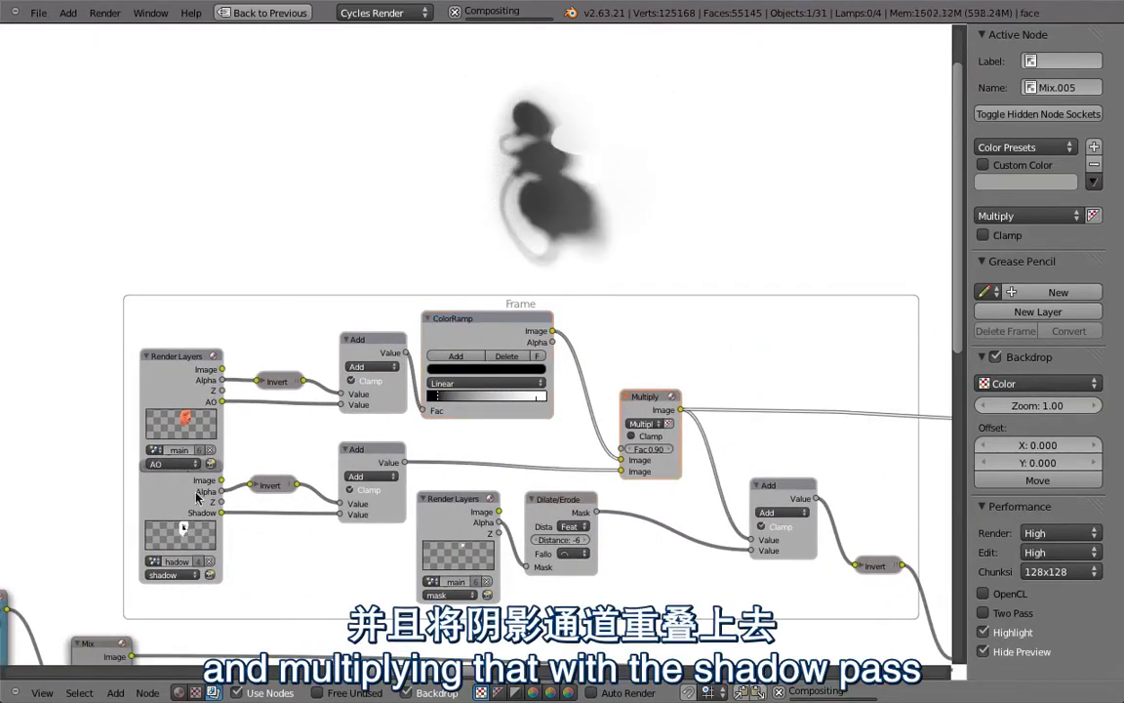
left_click(357, 454, "ctrl+shift")
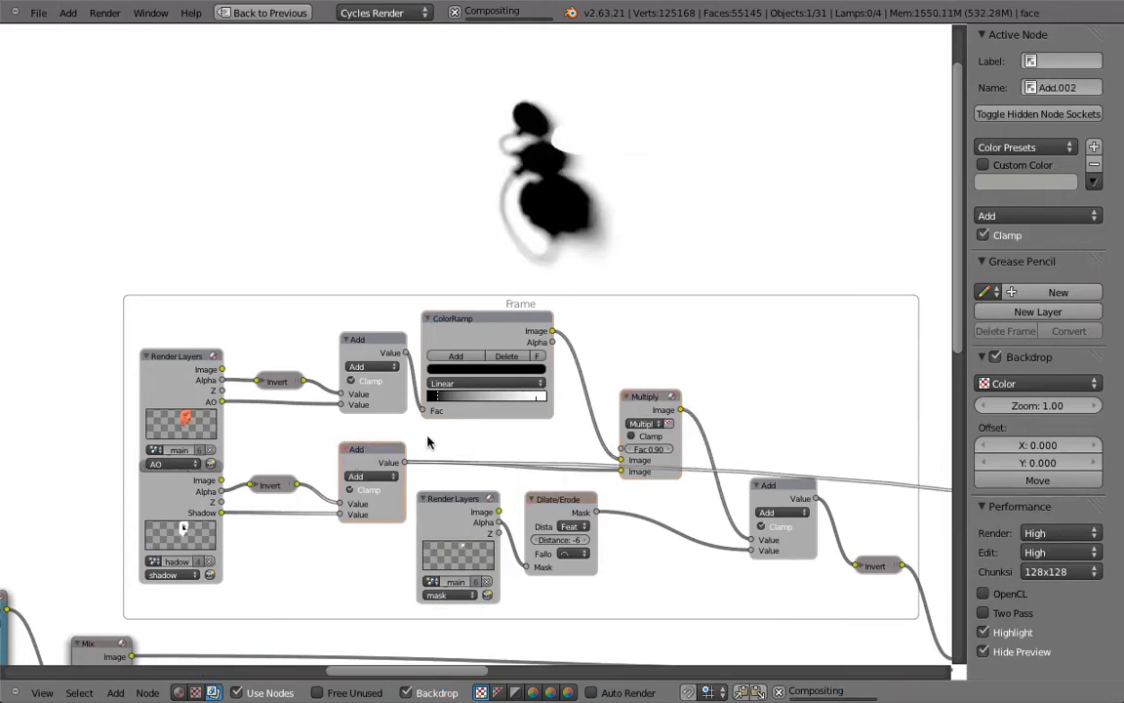
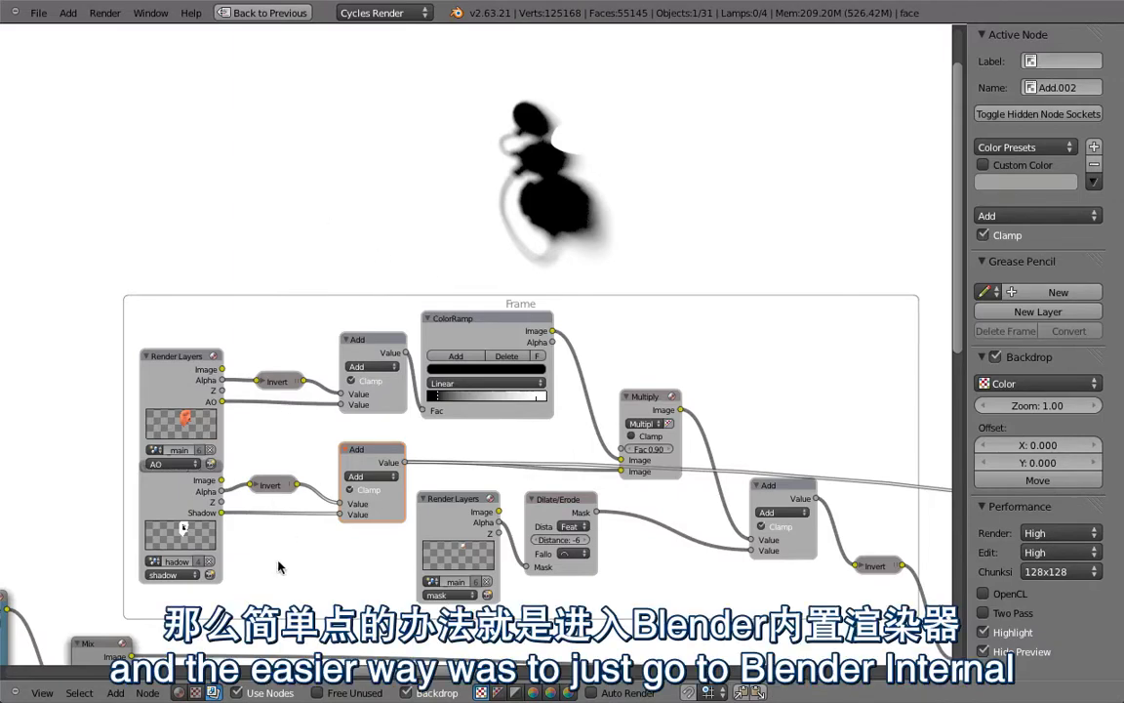
- Re-render the AO layer with the Shadow pass enabled and preview that shadow pass in the backdrop
key("ctrl+Up")
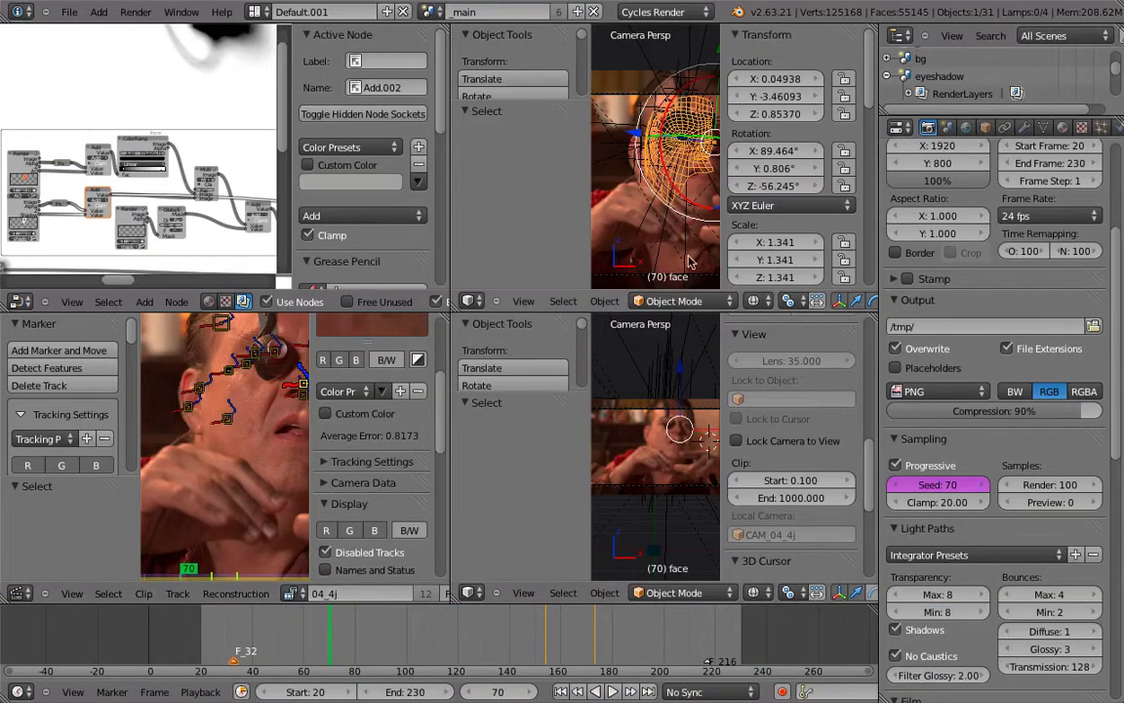
scroll(917, 602, "down", 8)
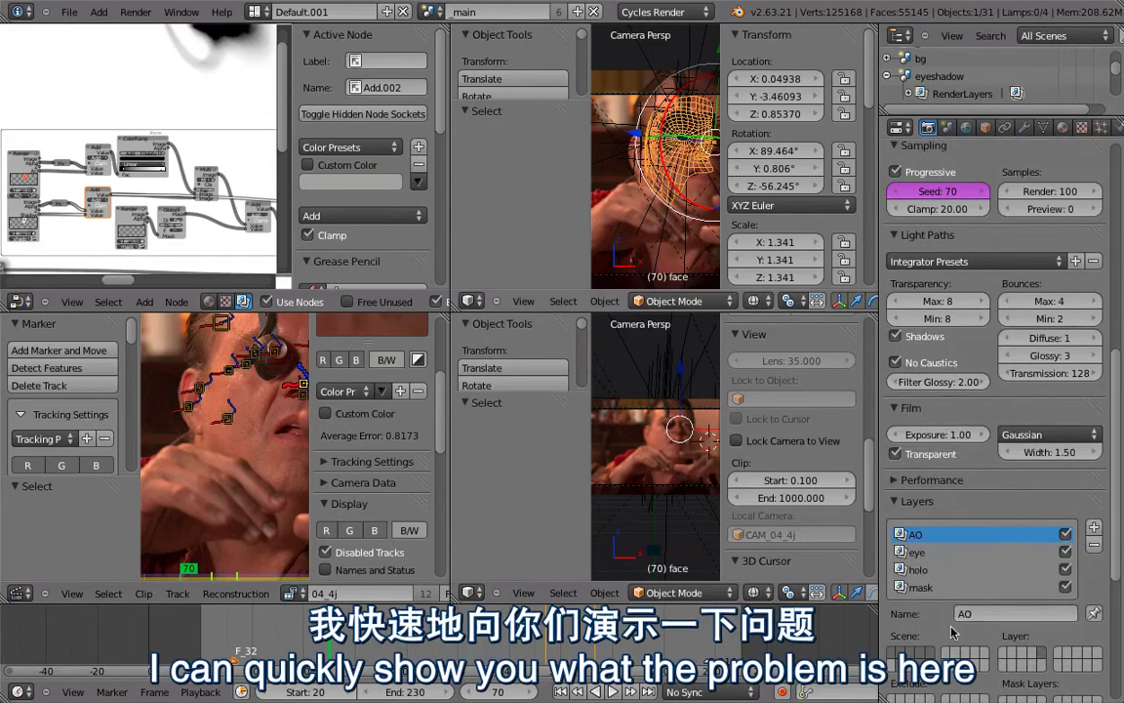
scroll(945, 636, "down", 8)
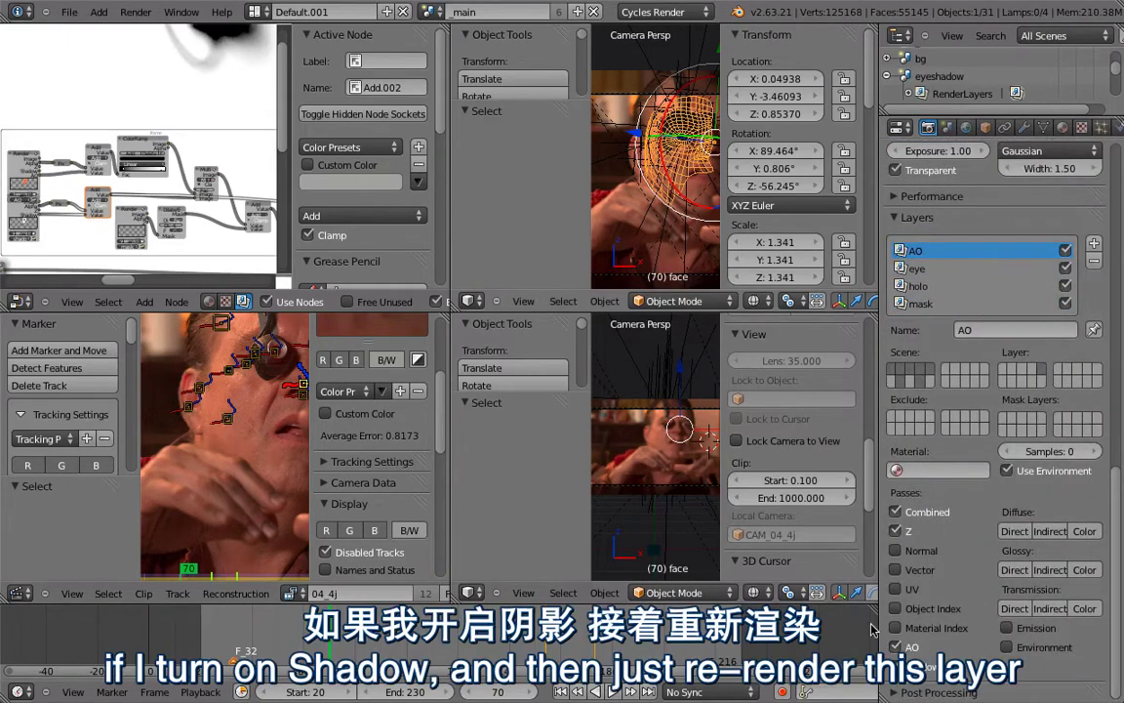
key("ctrl+Up")
scroll(219, 448, "up", 4)
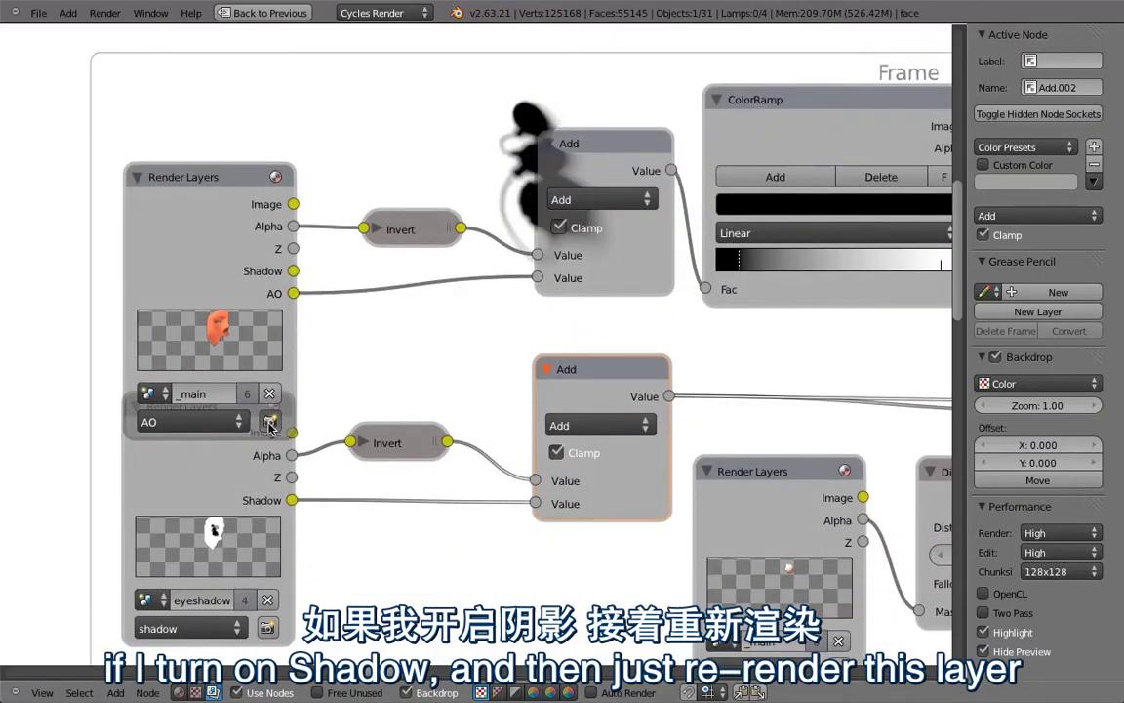
left_click(269, 422)
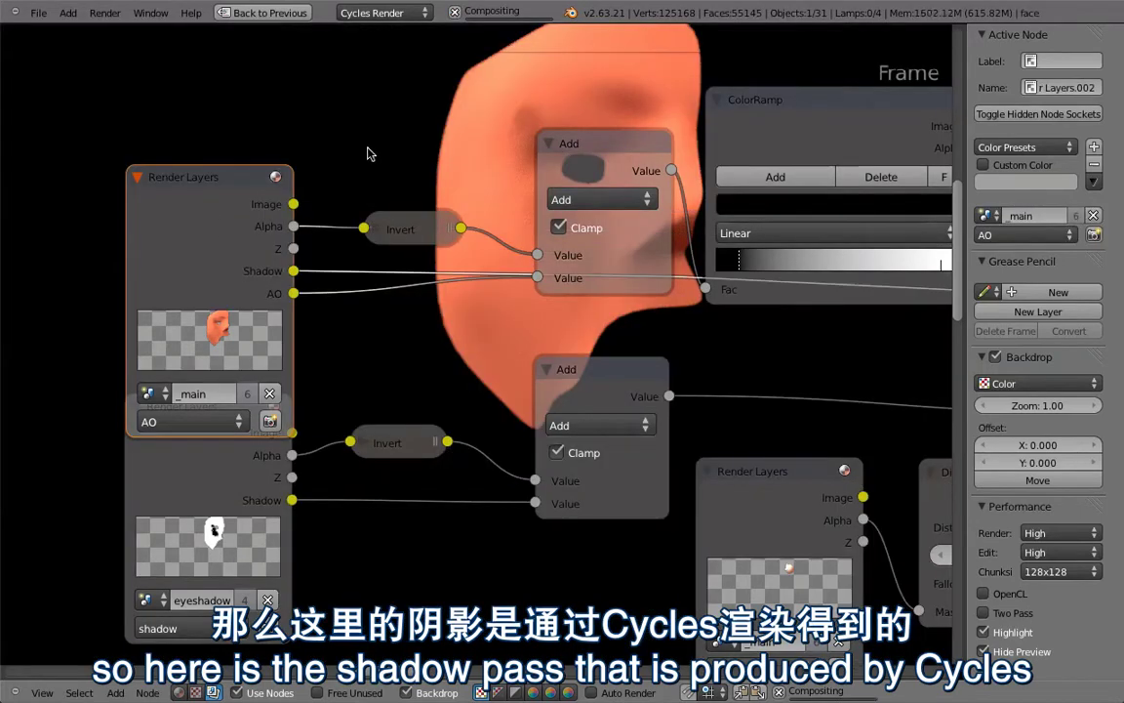
middle_click_drag(459, 217, 570, 363)
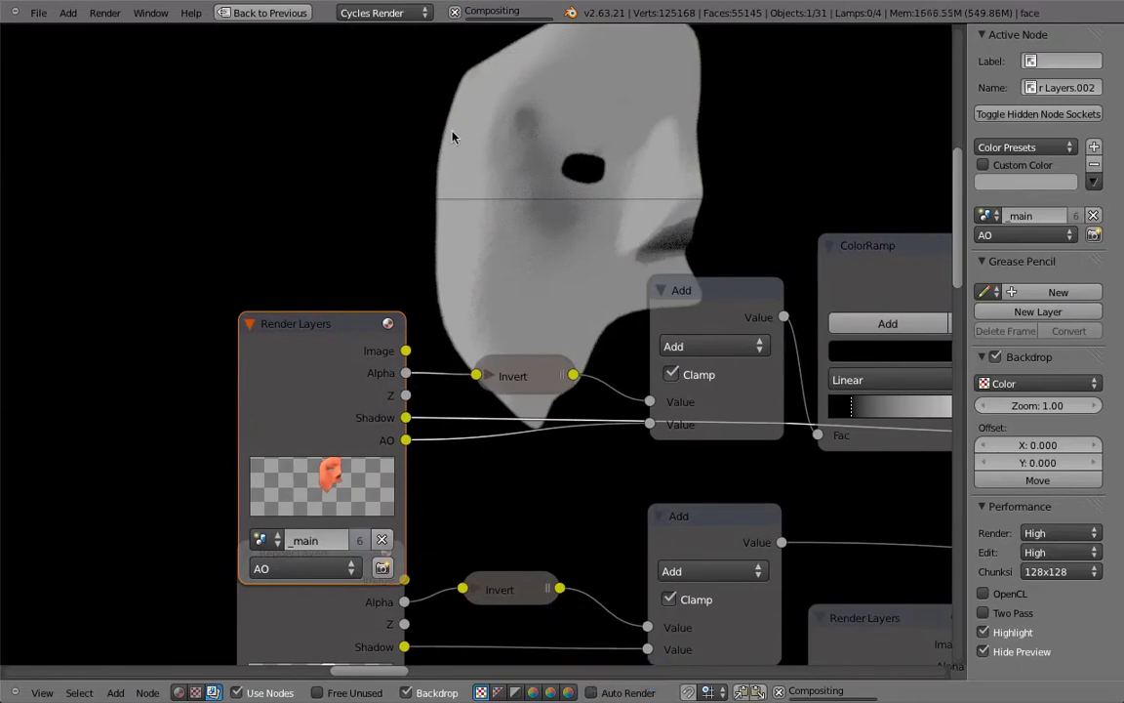
middle_click_drag(503, 335, 457, 409)
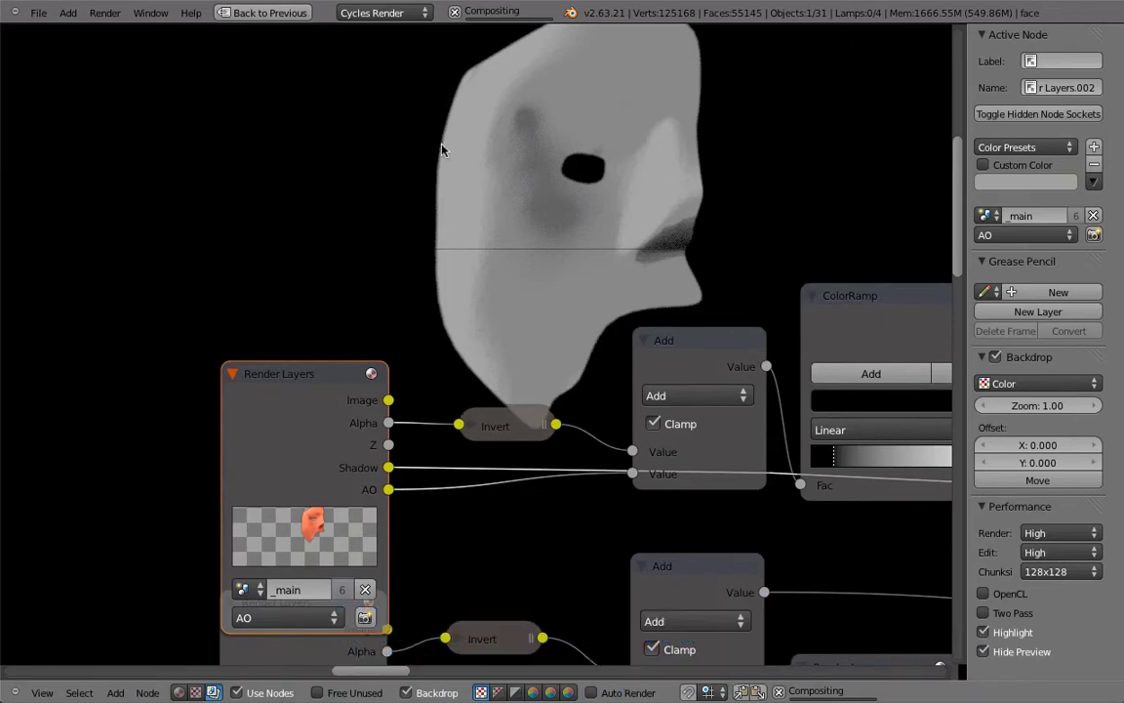
- Switch to the eyeshadow scene and show its 3D view full-size
key("shift+space")
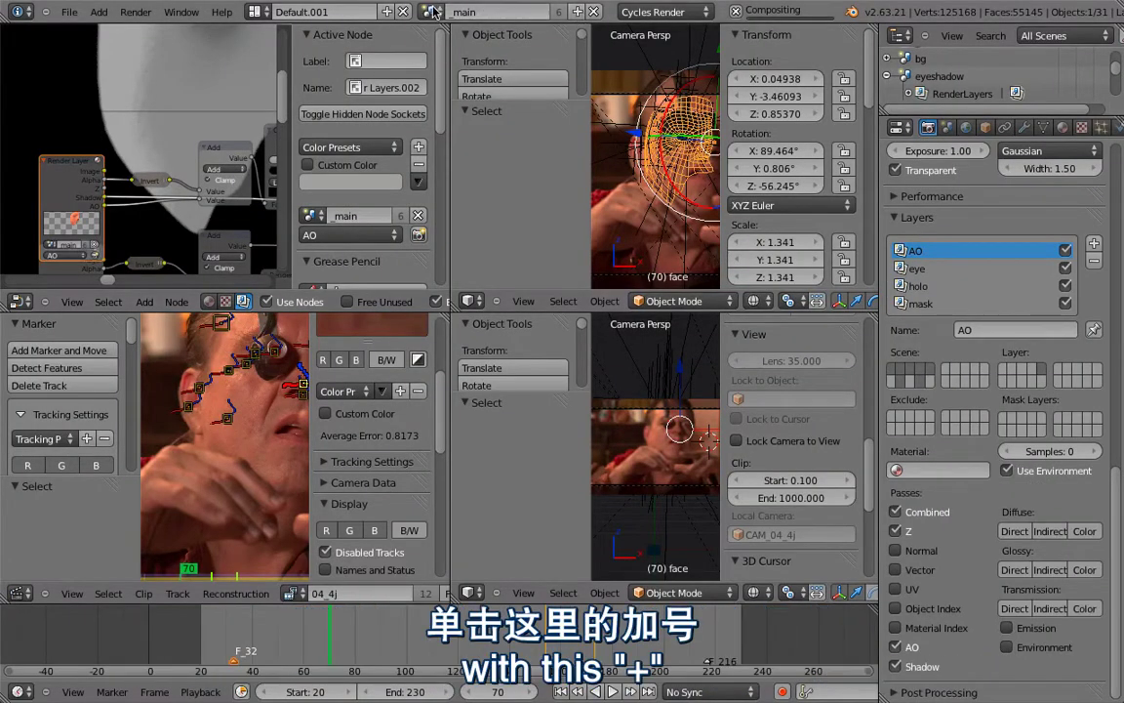
left_click(432, 12)
left_click(444, 82)
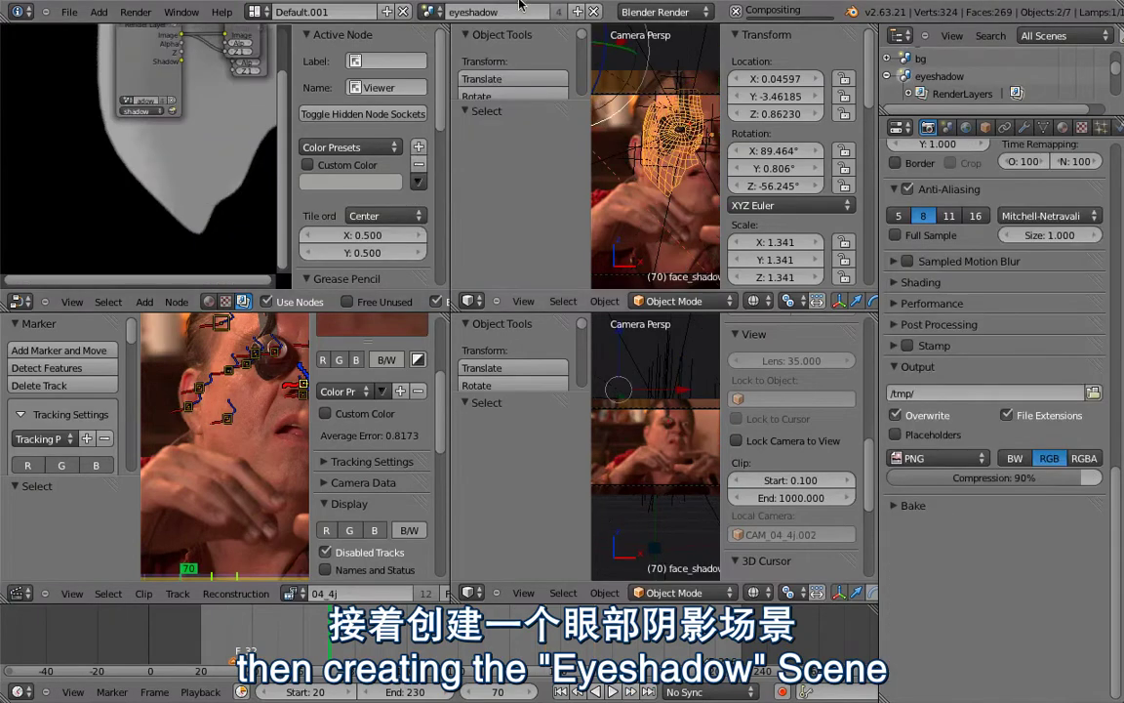
key("shift+space")
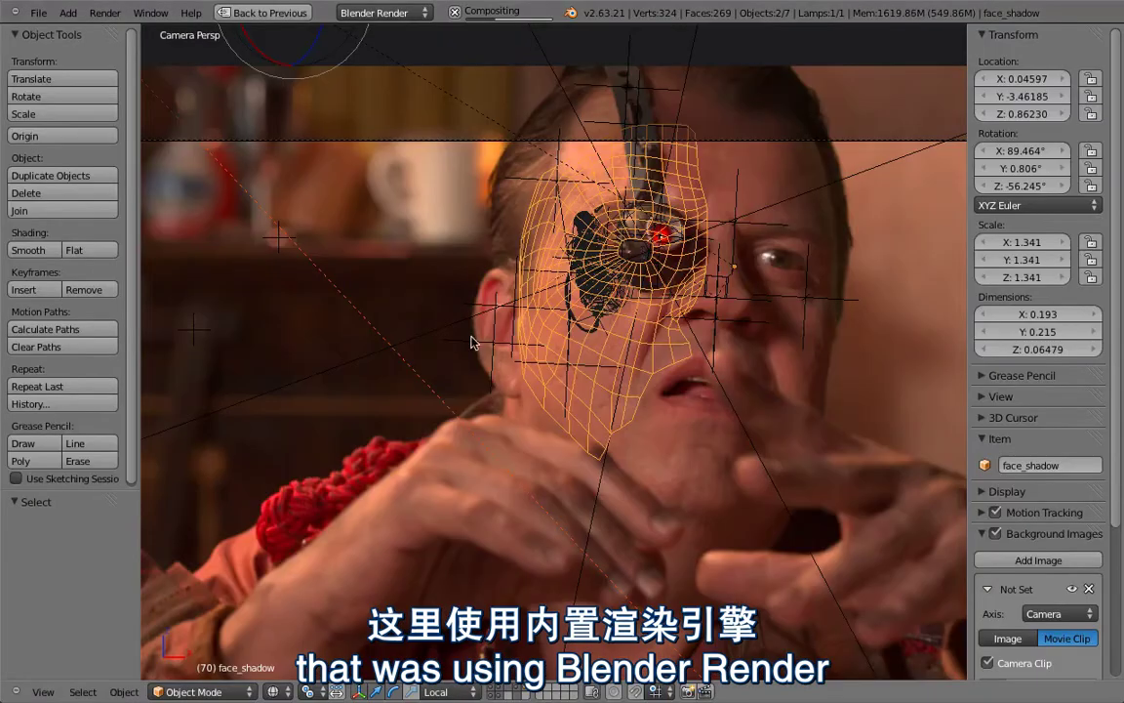
- Leave the camera view and select the face_shadow mesh to examine it from outside
key("KP_0")
scroll(580, 113, "down", 5)
middle_click_drag(580, 113, 522, 376, "shift")
scroll(522, 377, "down", 5)
right_click(325, 285)
mouse_move(558, 286)
middle_mouse_down()
mouse_move(511, 337)
mouse_move(567, 300)
middle_mouse_up()
scroll(673, 310, "up", 5)
middle_click_drag(717, 312, 596, 394, "shift")
right_click(632, 282)
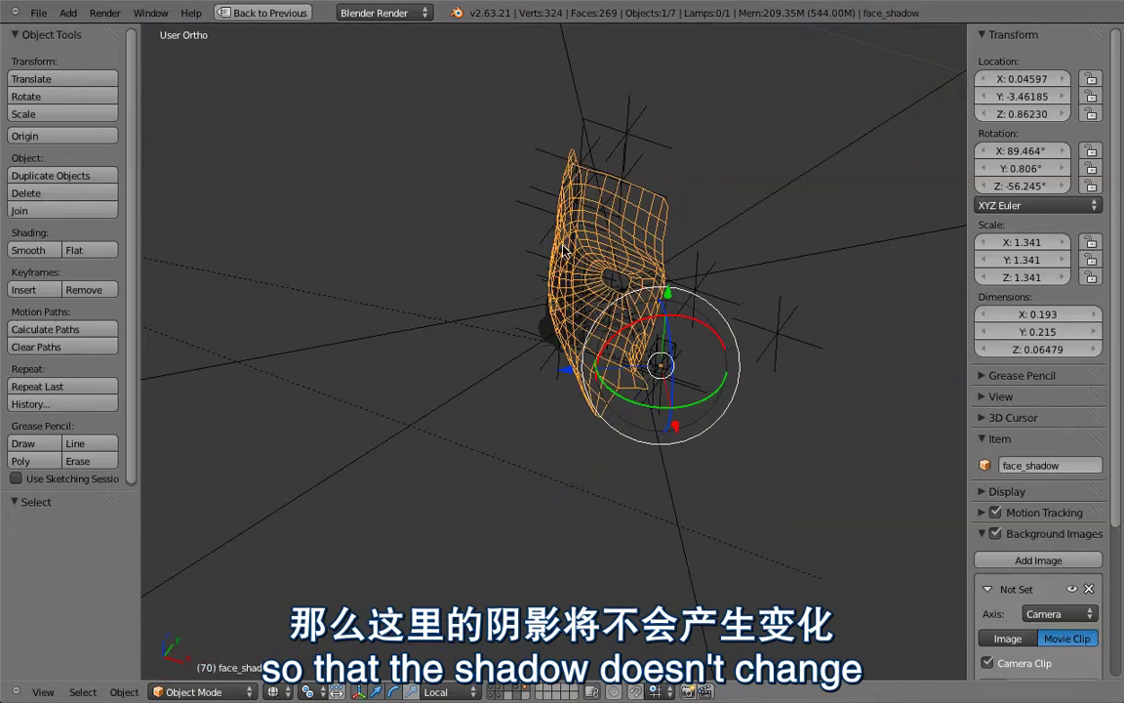
- Select the Area.005 lamp and apply its layer assignment for lighting the eyepatch and the shadow-catching mesh
middle_click_drag(617, 312, 358, 193)
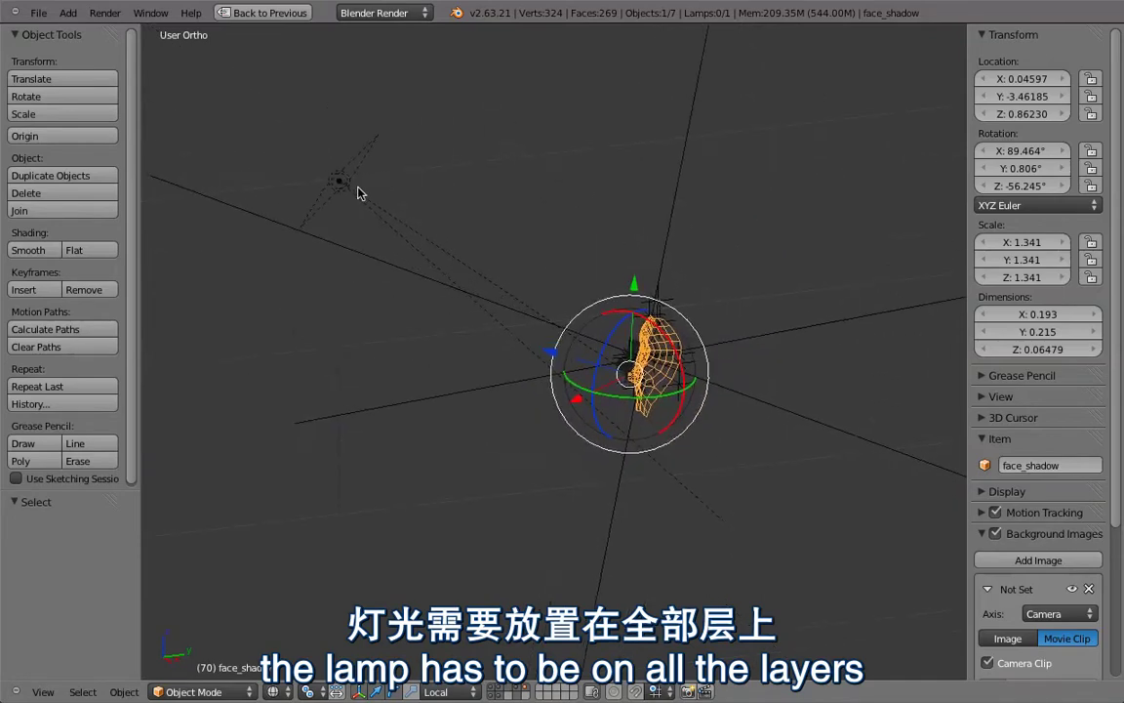
right_click(358, 192)
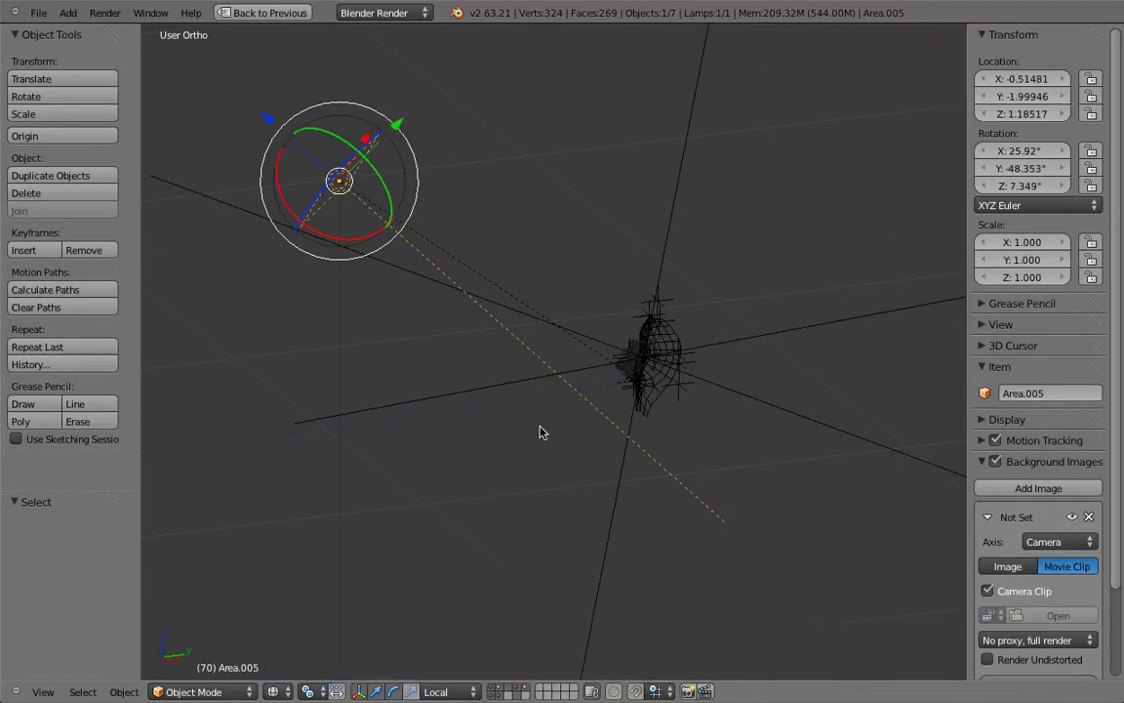
key("m")
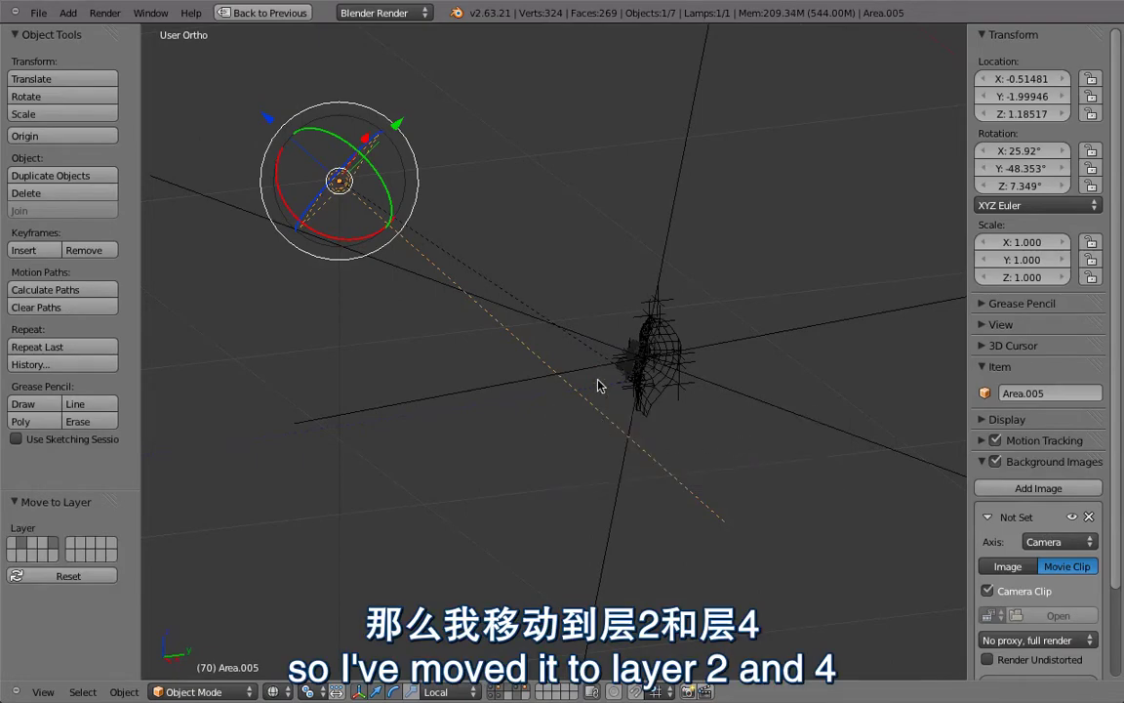
- Select the face_shadow mesh behind the eyepatch and show the eyeshadow scene's render layer passes
middle_click_drag(647, 390, 639, 605, "ctrl")
middle_click_drag(586, 410, 465, 400, "shift")
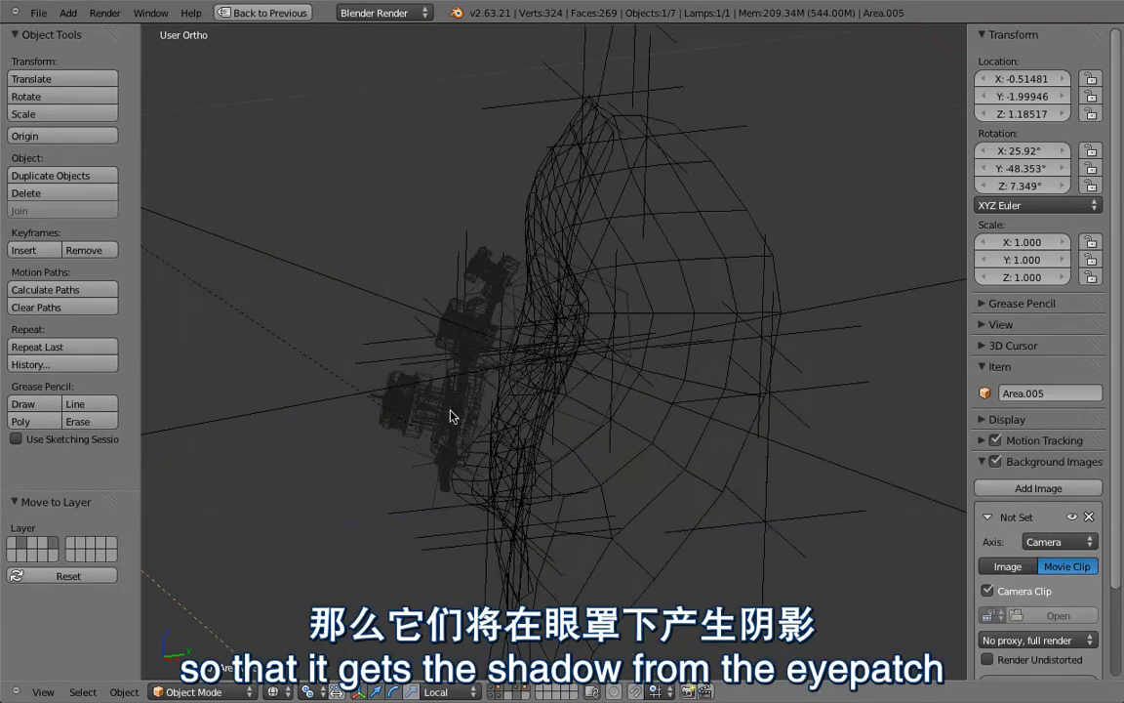
right_click(703, 339)
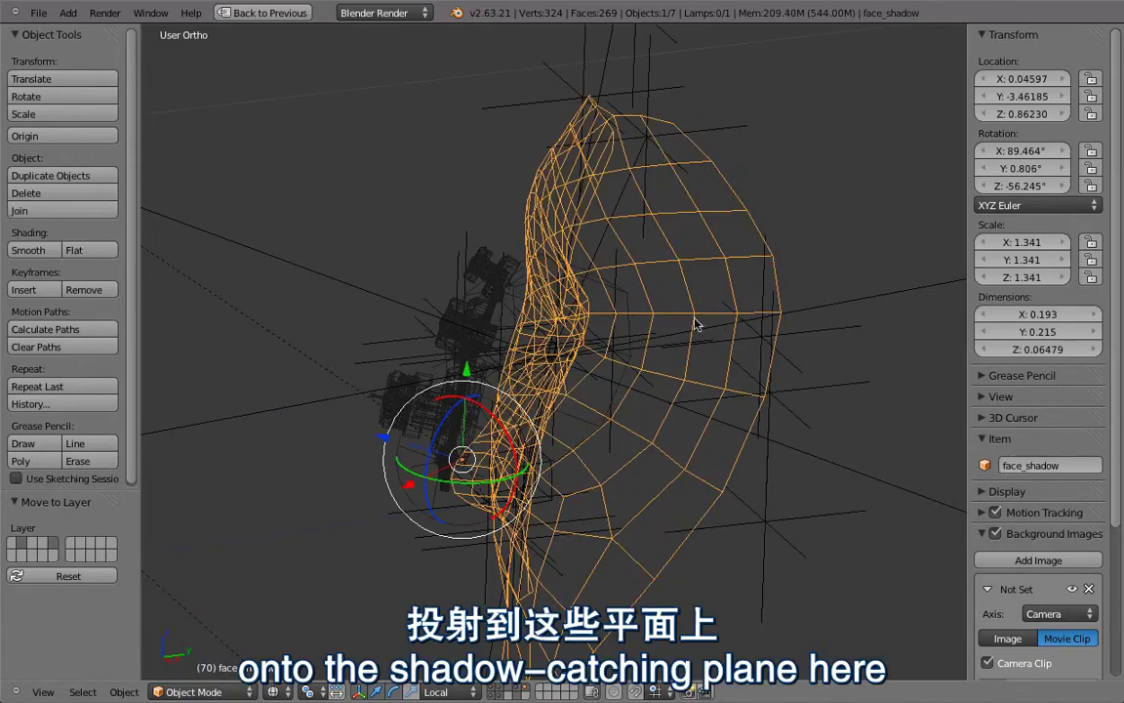
middle_click_drag(683, 280, 544, 275)
key("ctrl+Up")
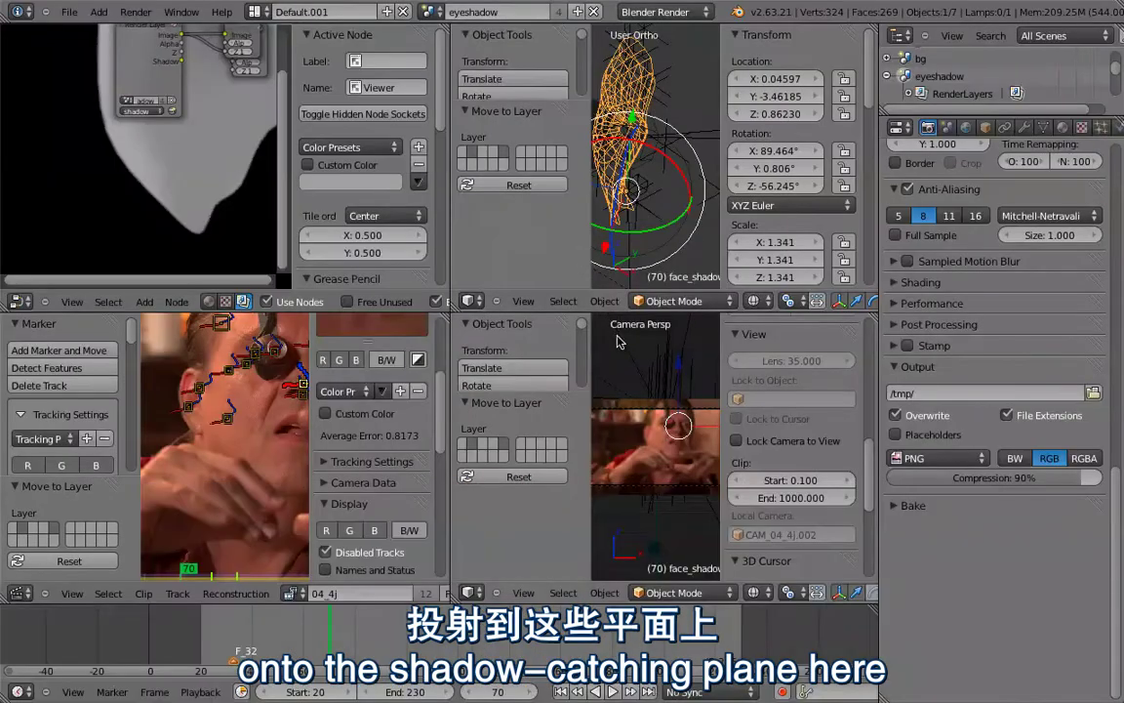
scroll(921, 304, "up", 12)
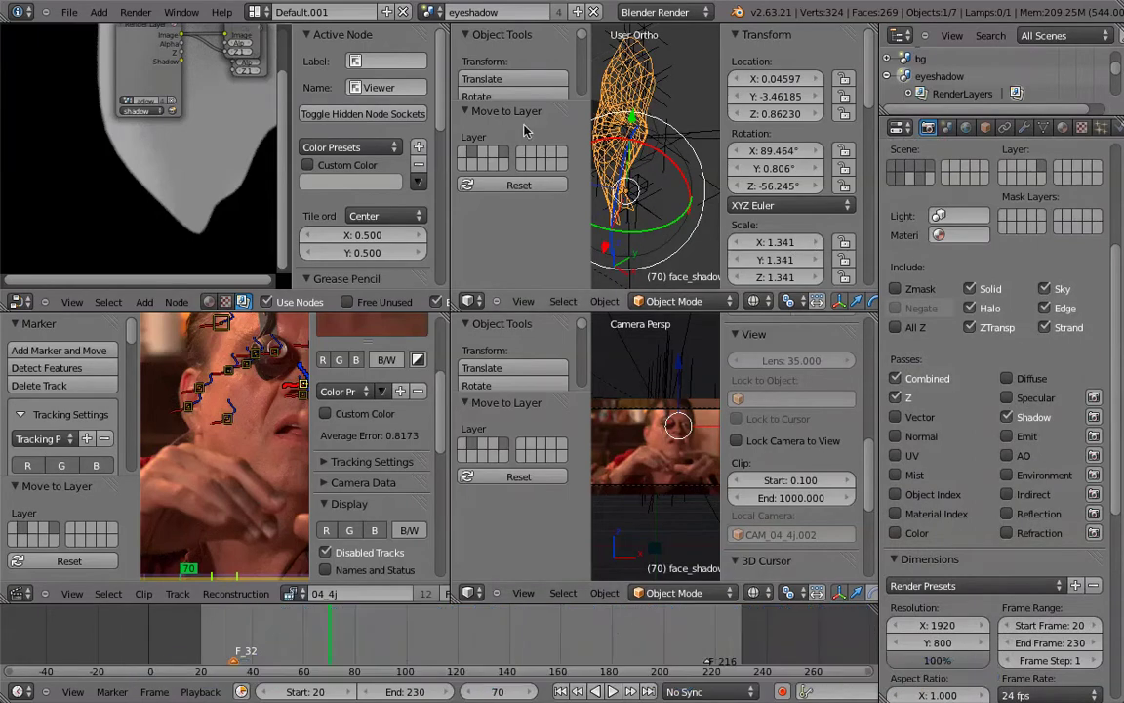
- Switch back to the _main scene and examine its whole lamp and camera setup in a full-size 3D view
left_click(432, 13)
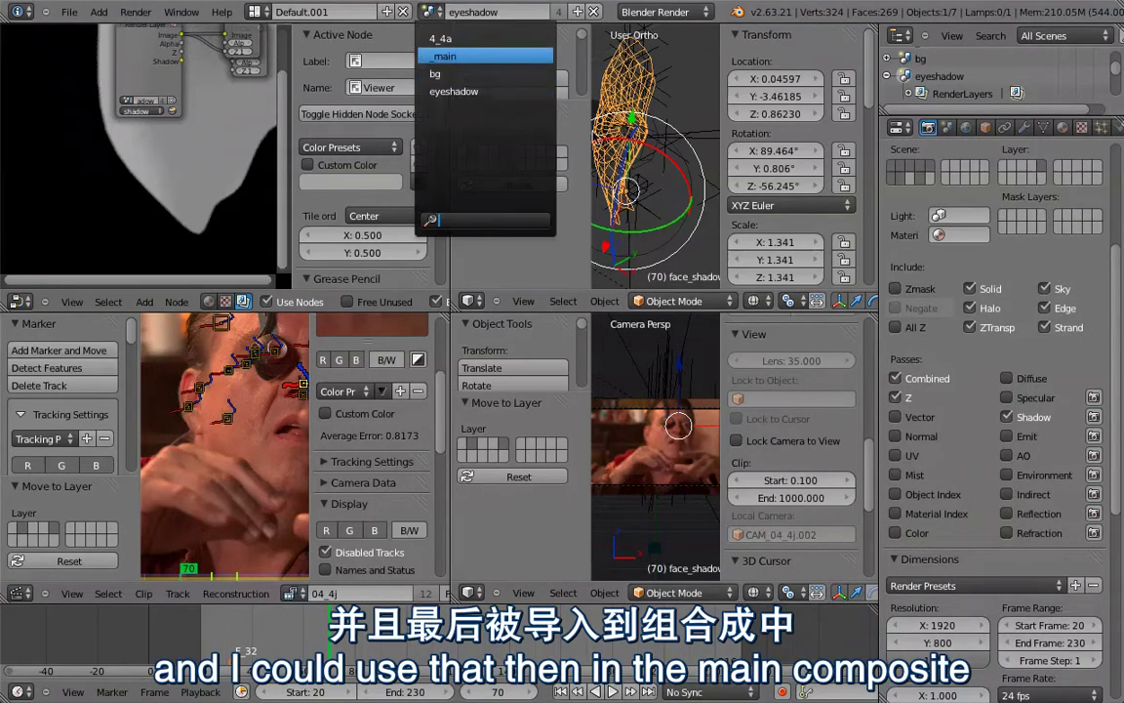
left_click(444, 56)
key("shift+space")
scroll(620, 270, "down", 5)
middle_click_drag(617, 278, 495, 217)
scroll(496, 216, "down", 6)
scroll(505, 208, "down", 4)
middle_click_drag(441, 313, 434, 201)
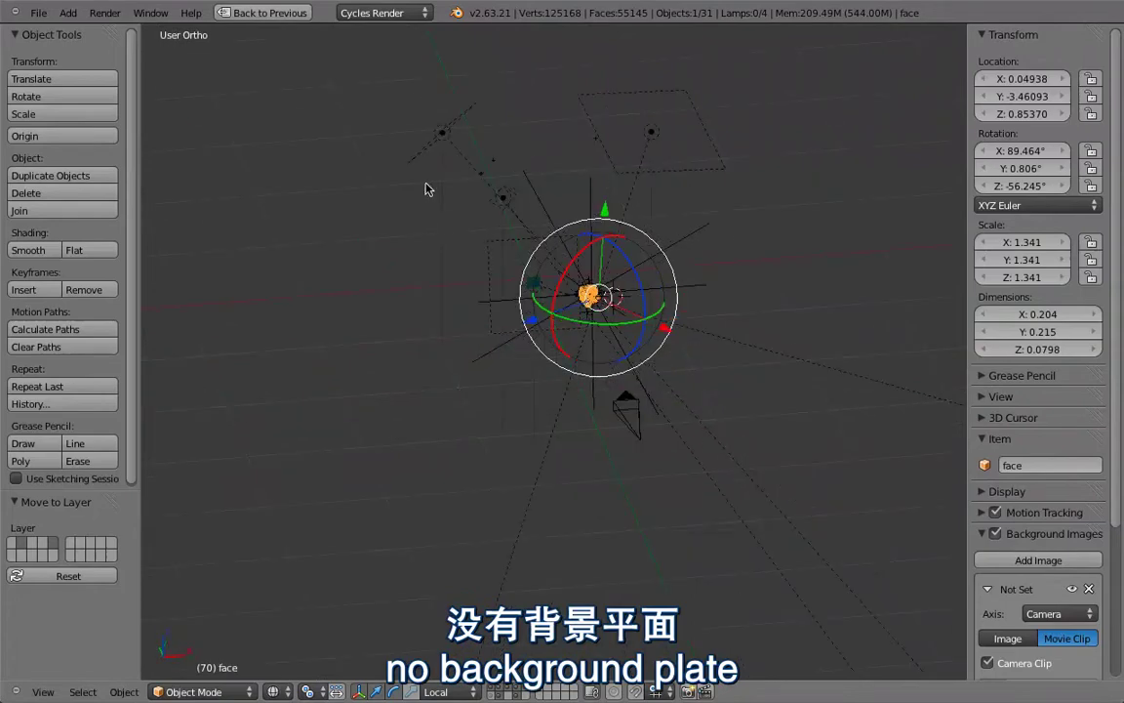
- Select the CAM_04_4j camera and show its lens and depth of field settings
key("ctrl+Up")
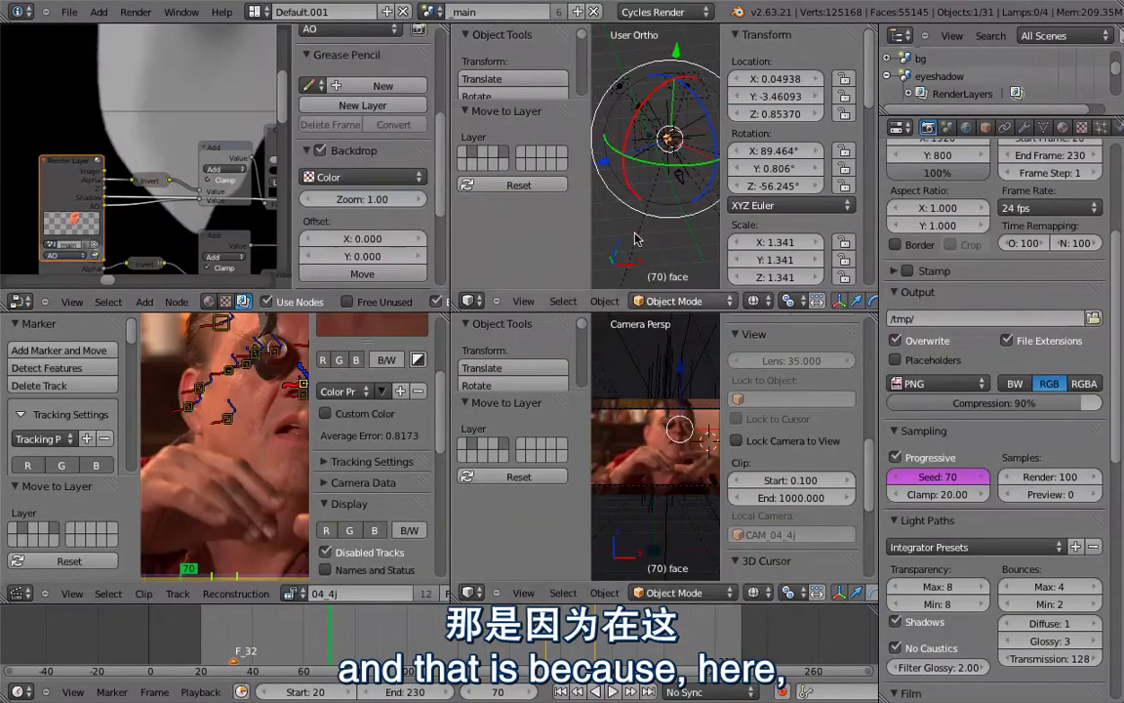
right_click(680, 178)
left_click(1023, 128)
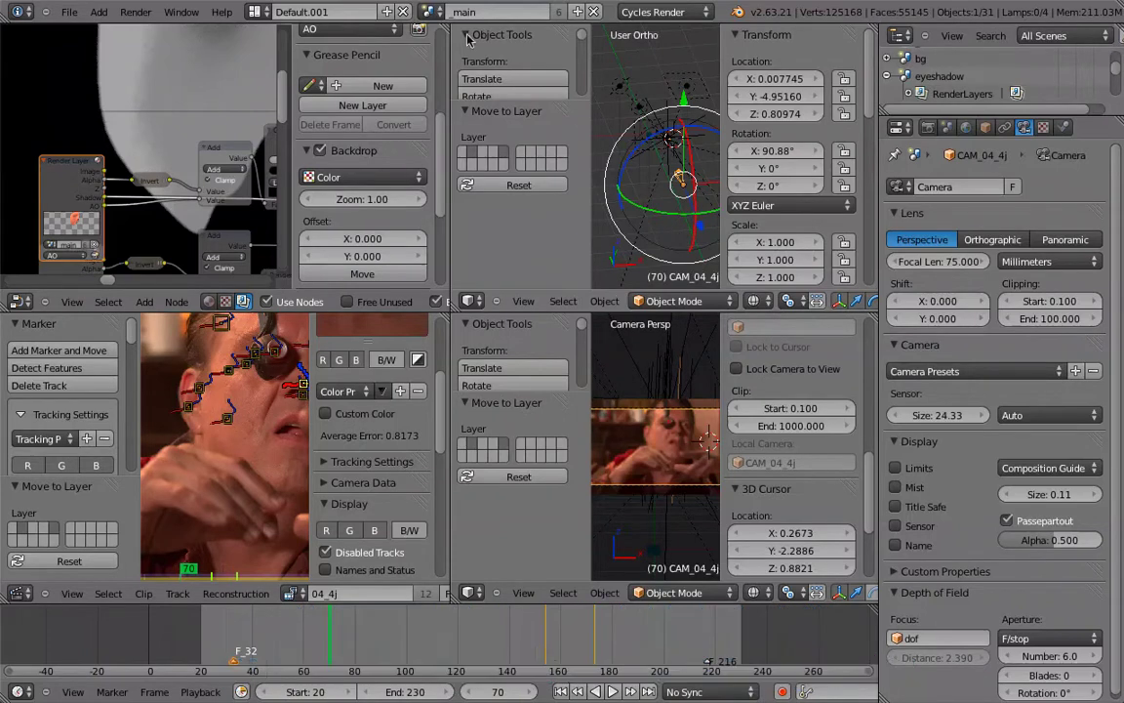
- Switch to the bg scene and enlarge its 3D view to the full window
left_click(431, 11)
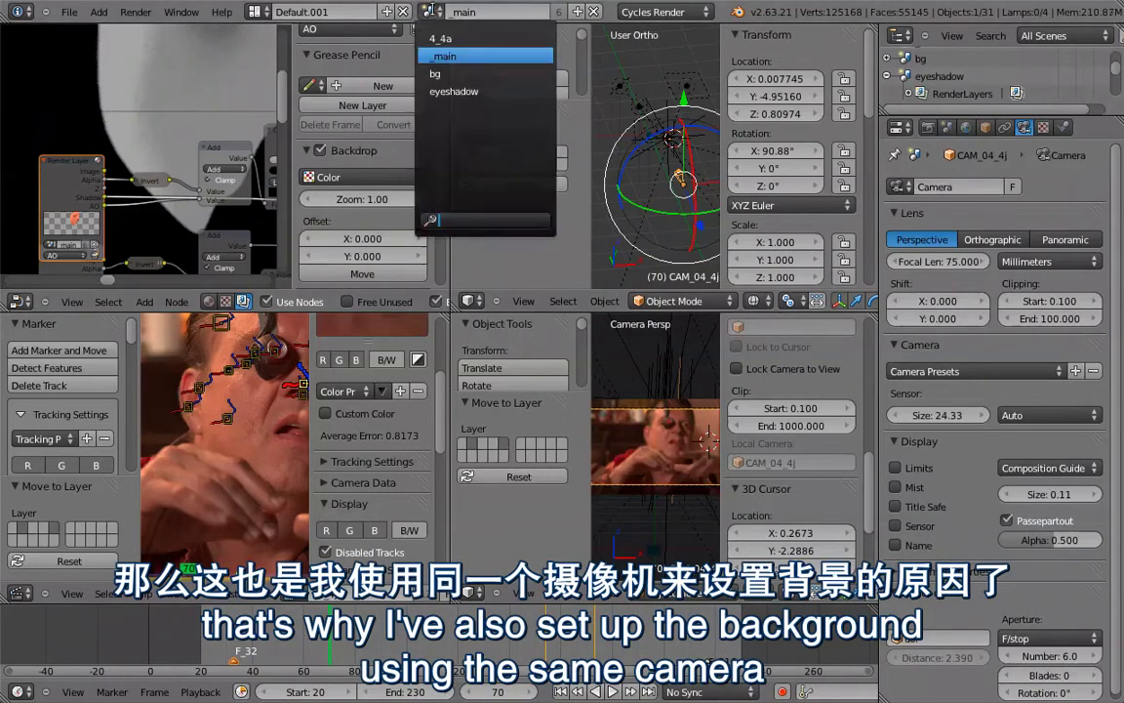
left_click(436, 73)
key("ctrl+Up")
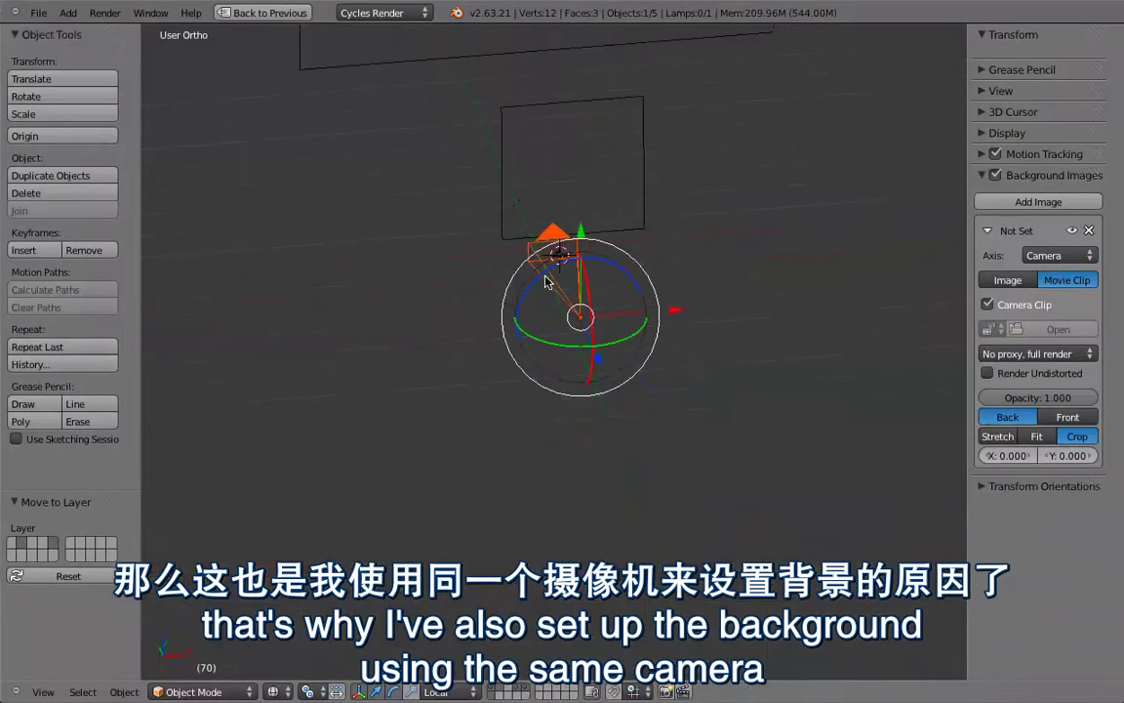
- Select the behind_control_center background plate and show its material settings
right_click(535, 271)
middle_click_drag(517, 217, 492, 215)
right_click(501, 189)
middle_click_drag(621, 197, 595, 159)
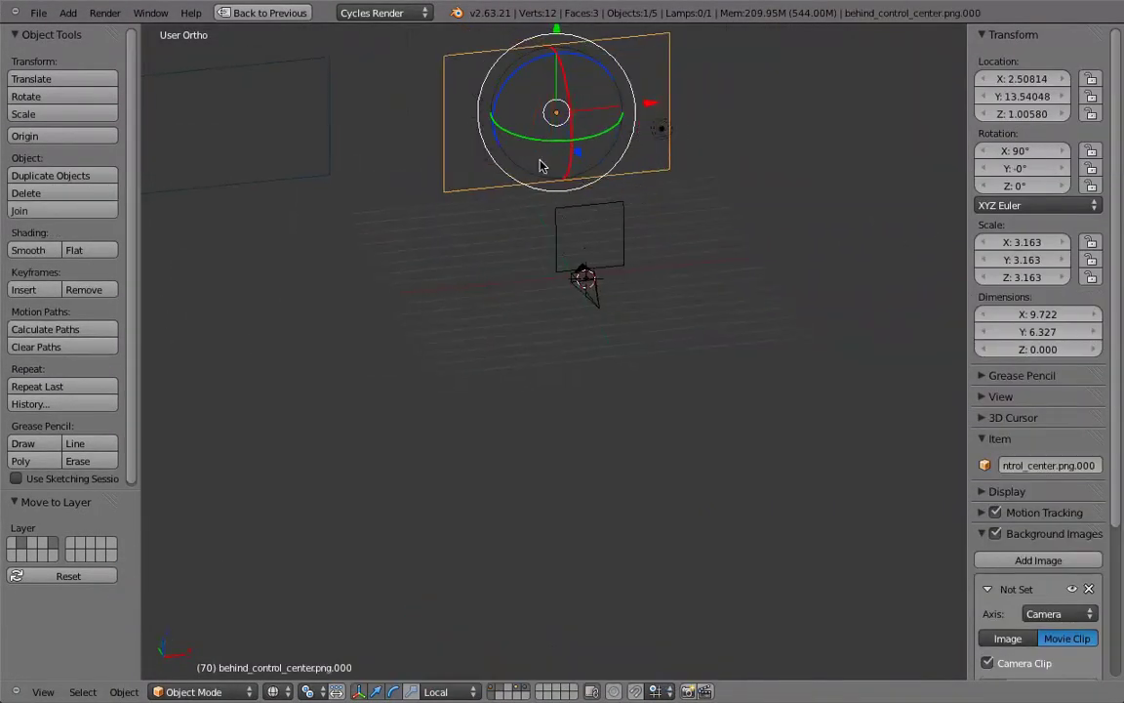
key("ctrl+Up")
left_click(1062, 128)
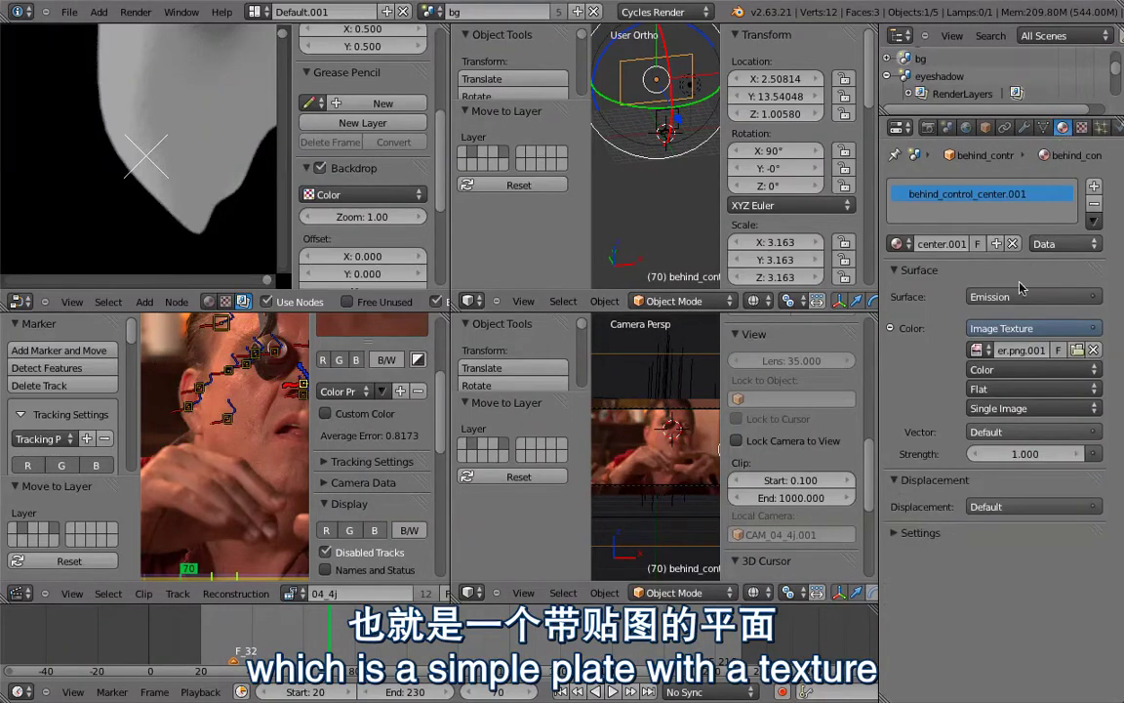
- Select the flare_object plate and examine its placement from outside and through the camera
key("ctrl+Up")
right_click(606, 262)
scroll(608, 261, "up", 3)
middle_click_drag(602, 309, 689, 265)
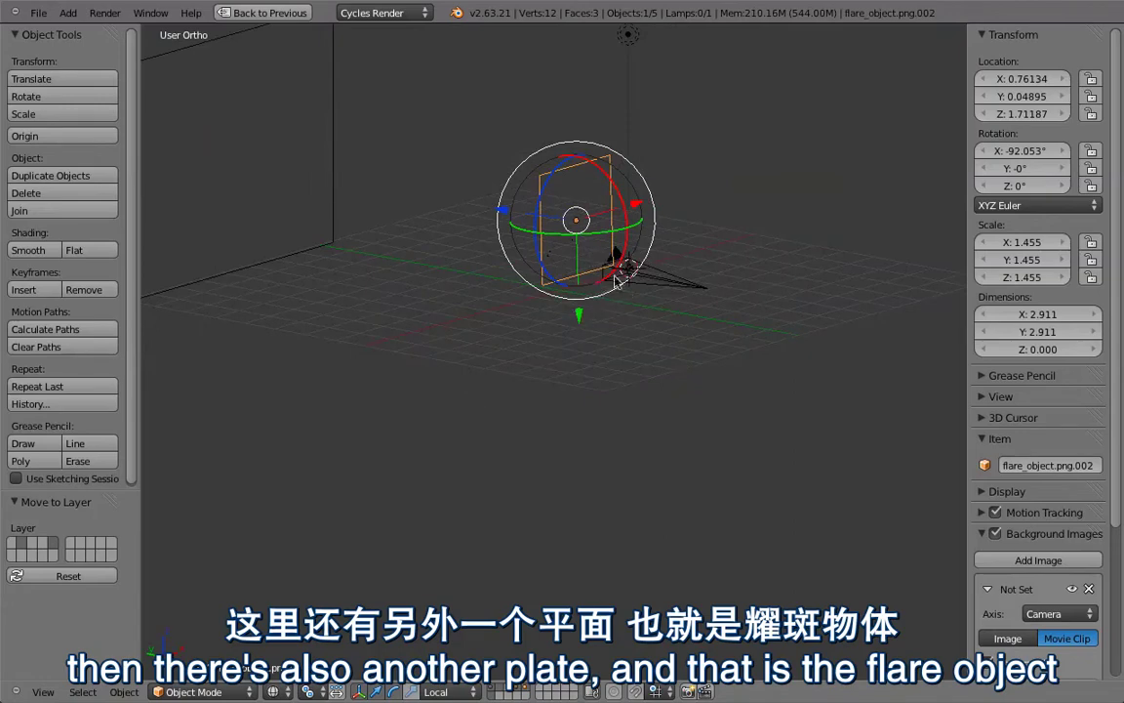
middle_click_drag(563, 234, 602, 276)
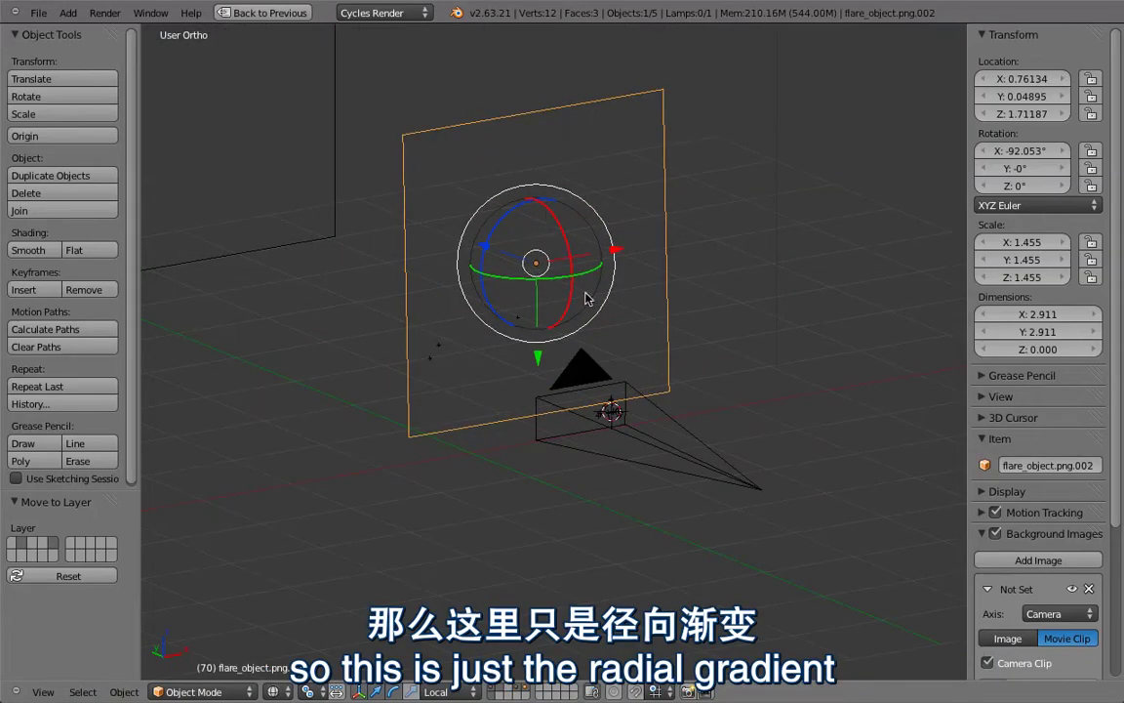
key("KP_0")
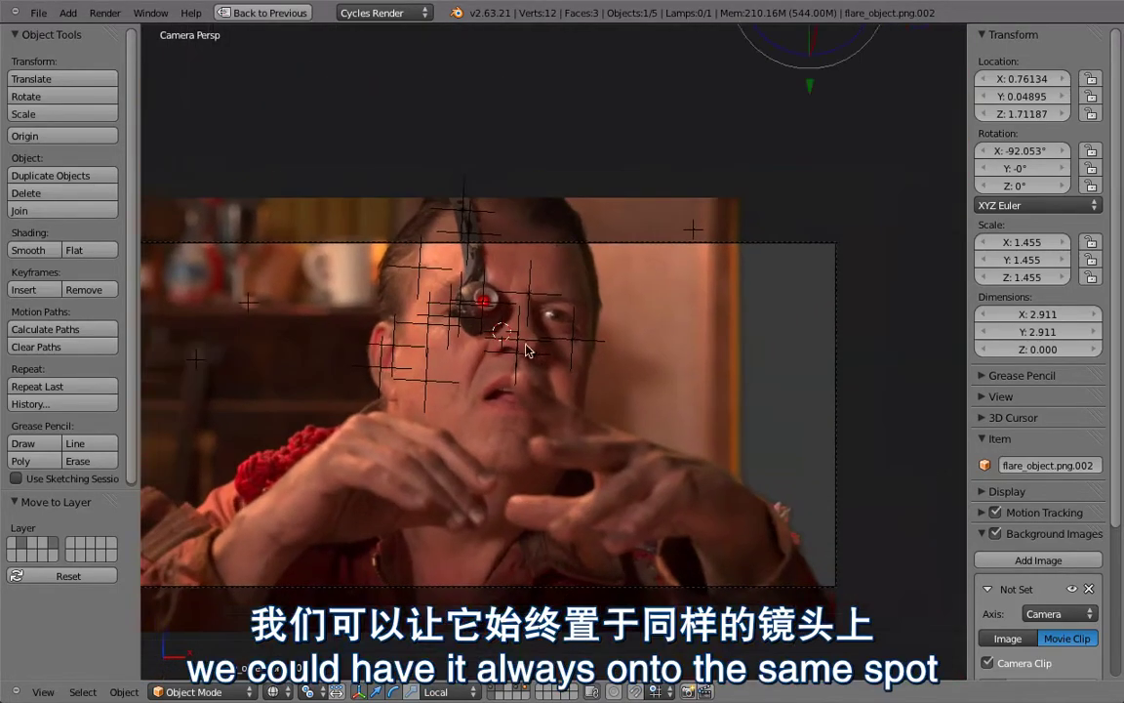
scroll(690, 173, "down", 3)
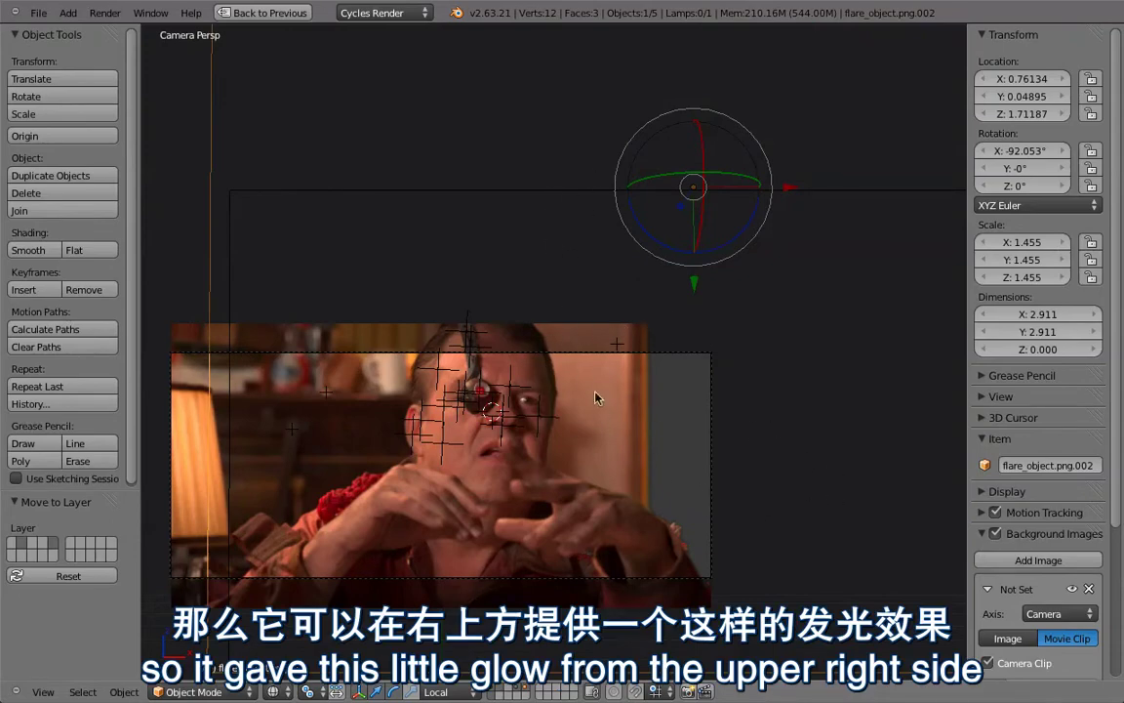
- Return to the _main scene's full-size compositing nodes and preview the bg scene's Background render layer in the backdrop
key("ctrl+Up")
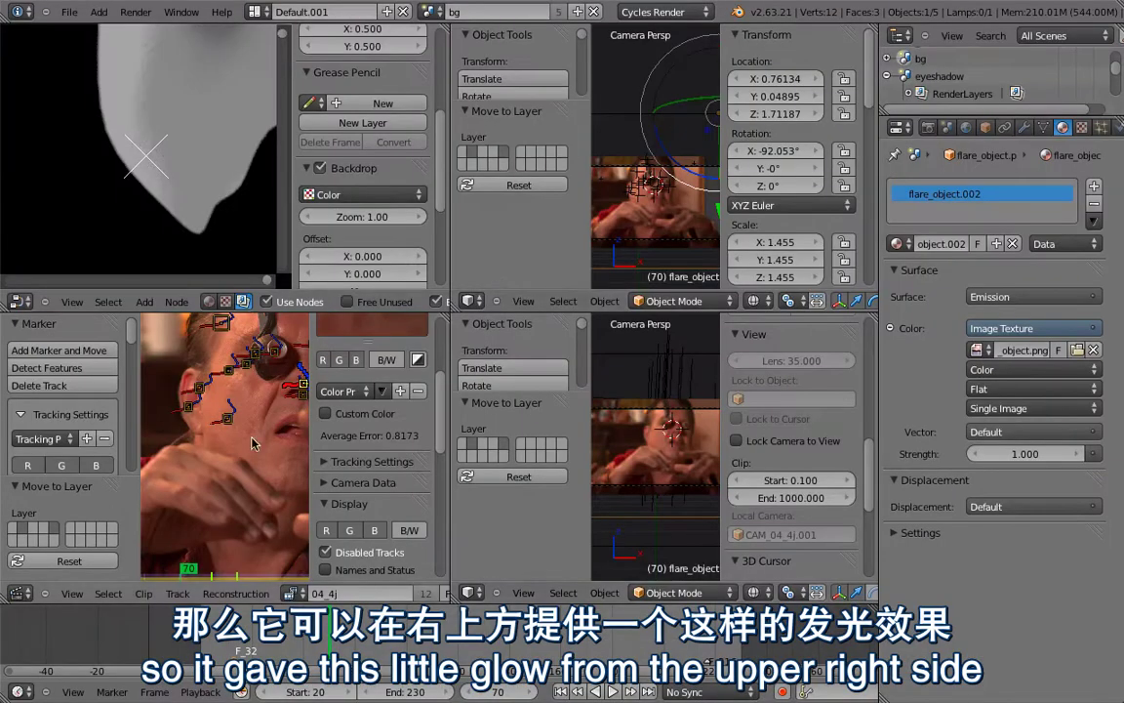
left_click(430, 12)
left_click(467, 60)
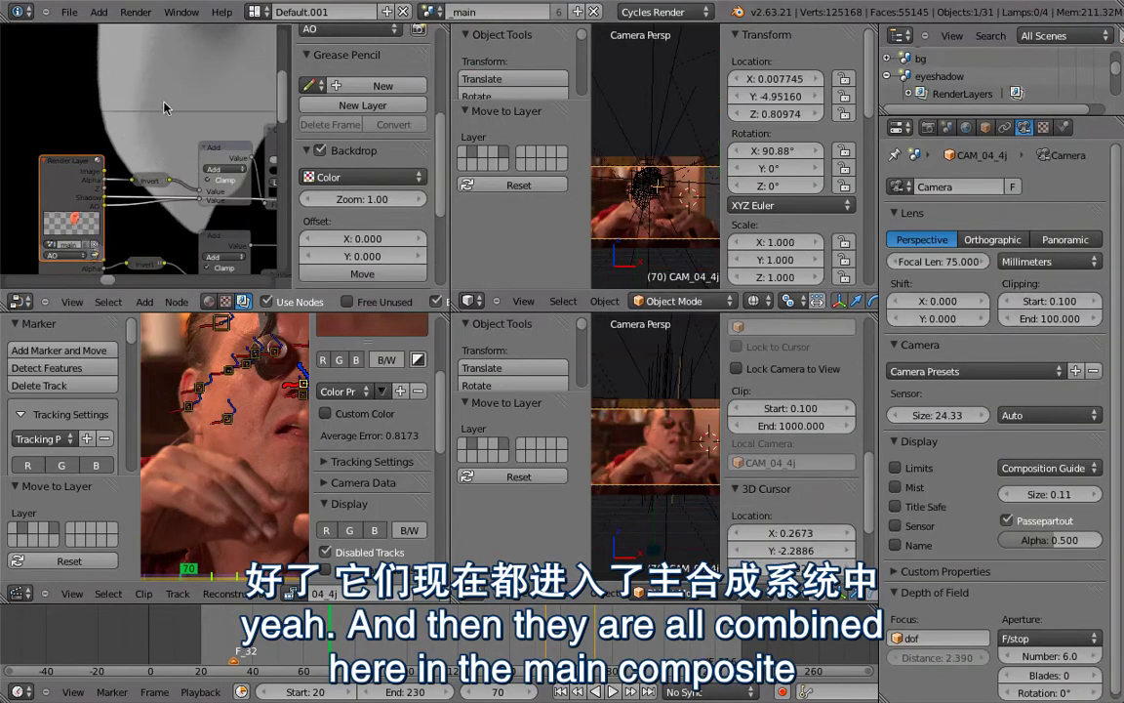
key("ctrl+Up")
scroll(262, 213, "down", 3)
middle_click_drag(274, 273, 914, 433)
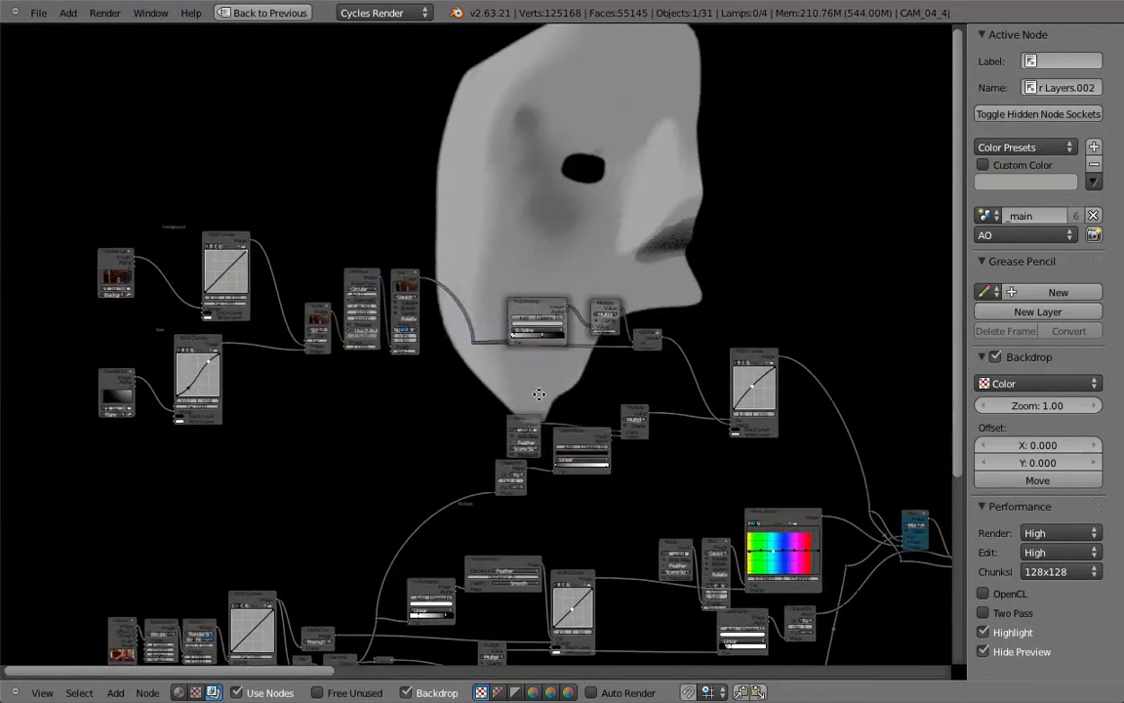
scroll(291, 278, "up", 4)
left_click(94, 248, "ctrl+shift")
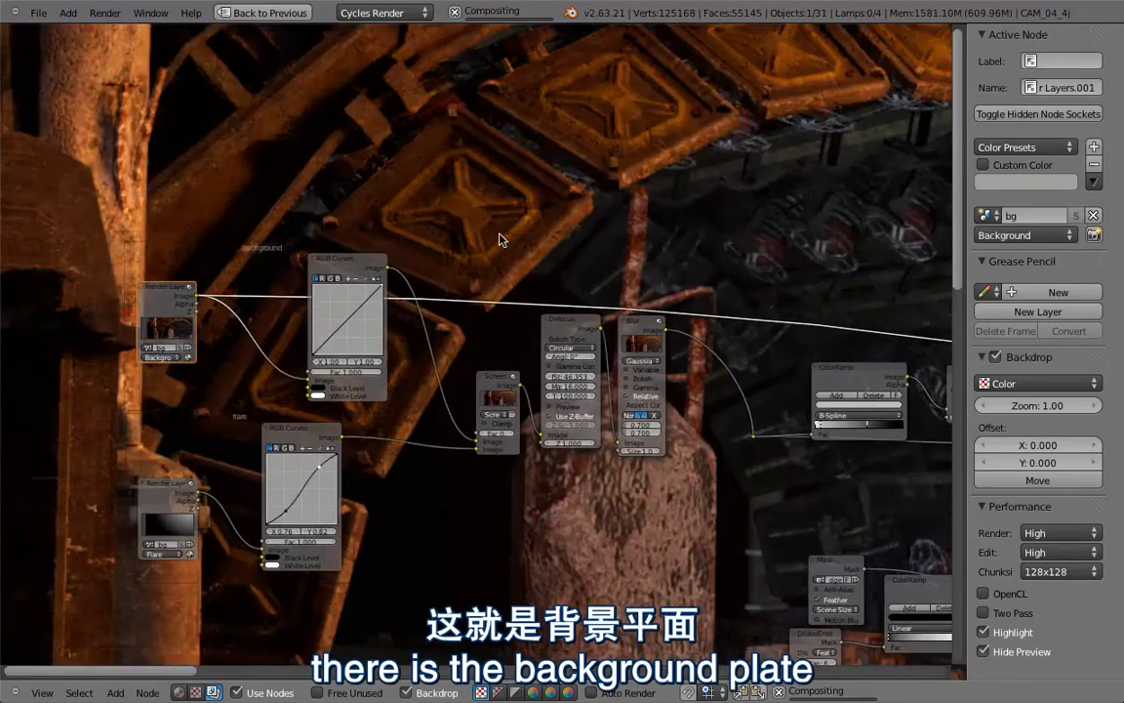
- Shrink the backdrop preview to 0.58 zoom and shift it so the pre-rendered background plate can be examined
key("alt+v")
key("alt+v")
key("alt+v")
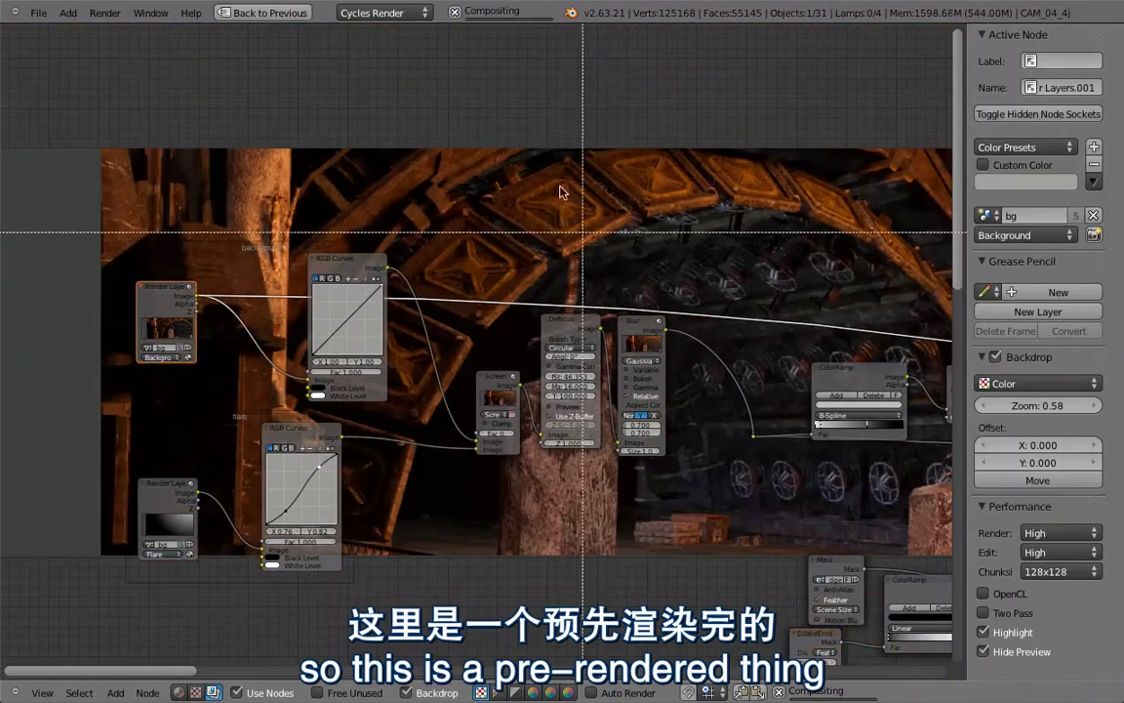
middle_click_drag(644, 222, 527, 183, "alt")
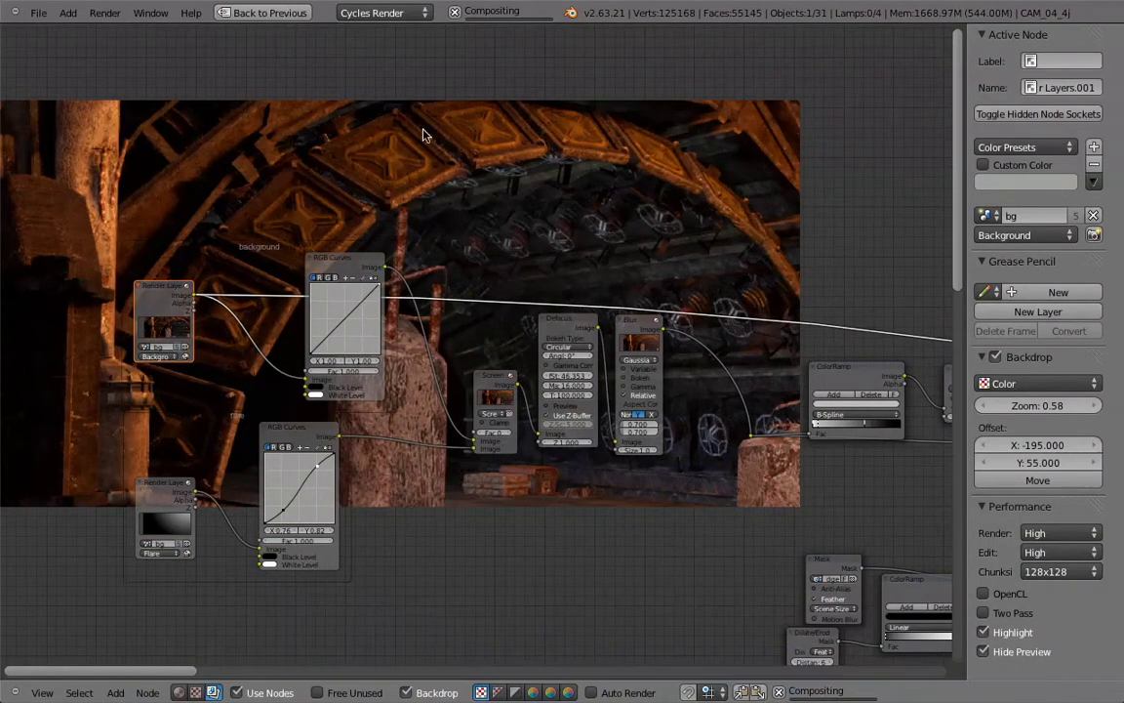
- Switch to the 4_4a scene and show its full-size 3D view in solid shading from outside the camera
key("ctrl+Up")
left_click(429, 12)
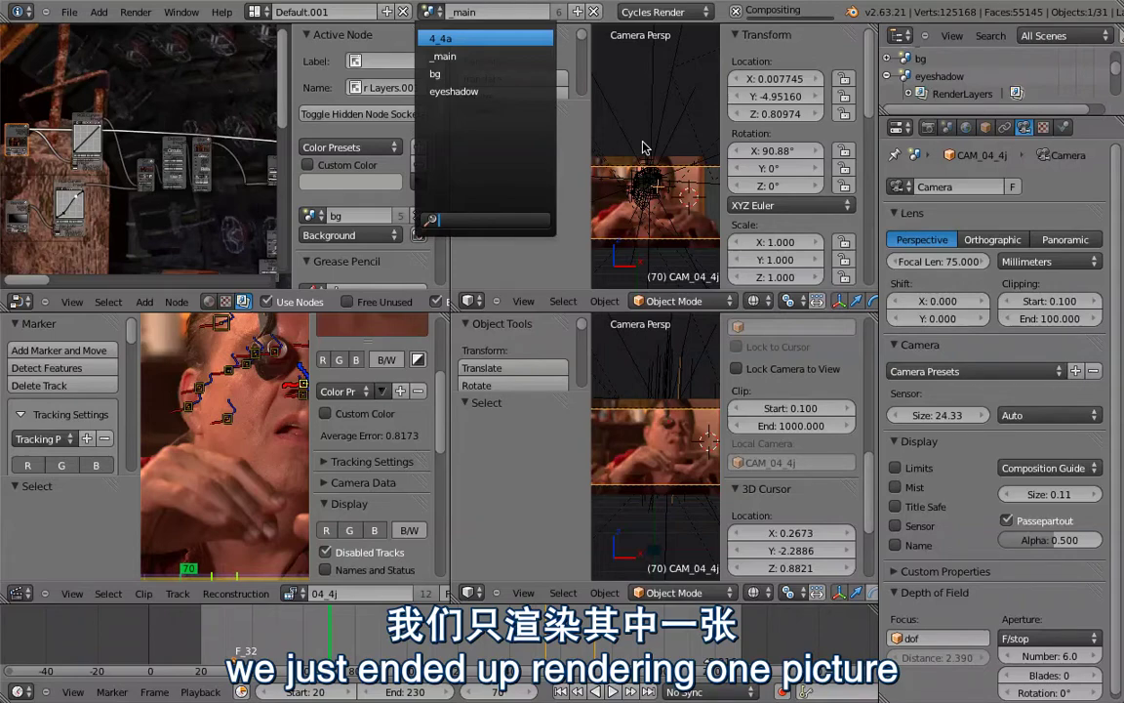
key("shift+space")
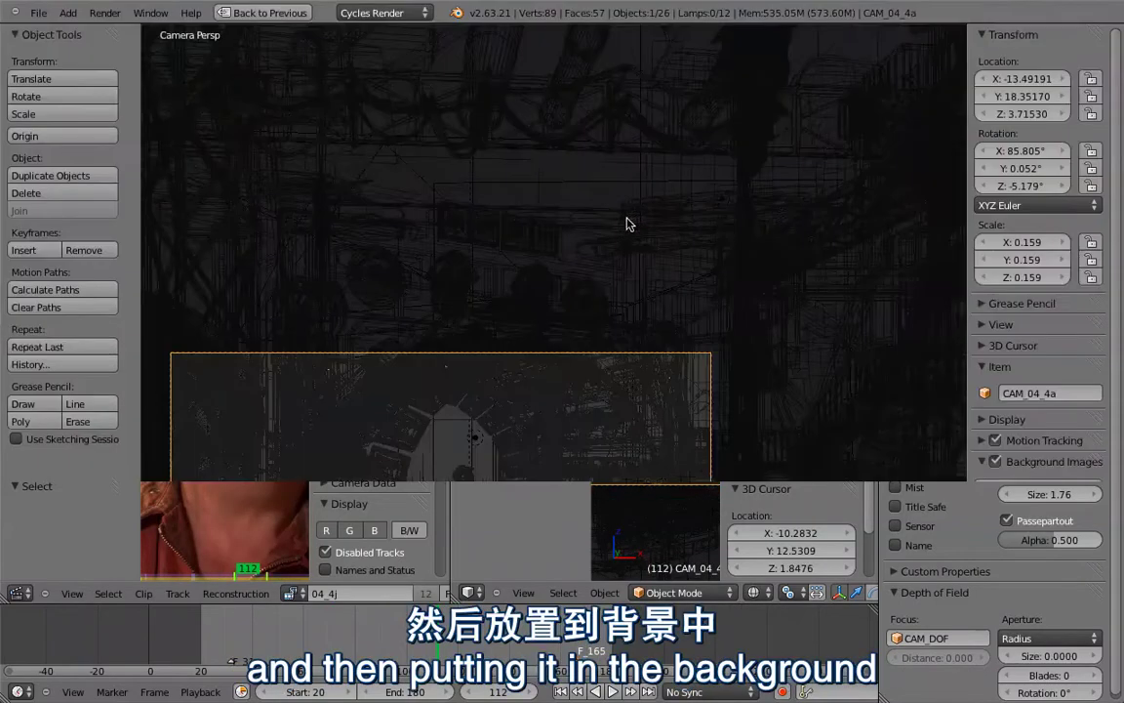
mouse_move(522, 353)
middle_mouse_down()
mouse_move(532, 401)
mouse_move(532, 377)
middle_mouse_up()
key("z")
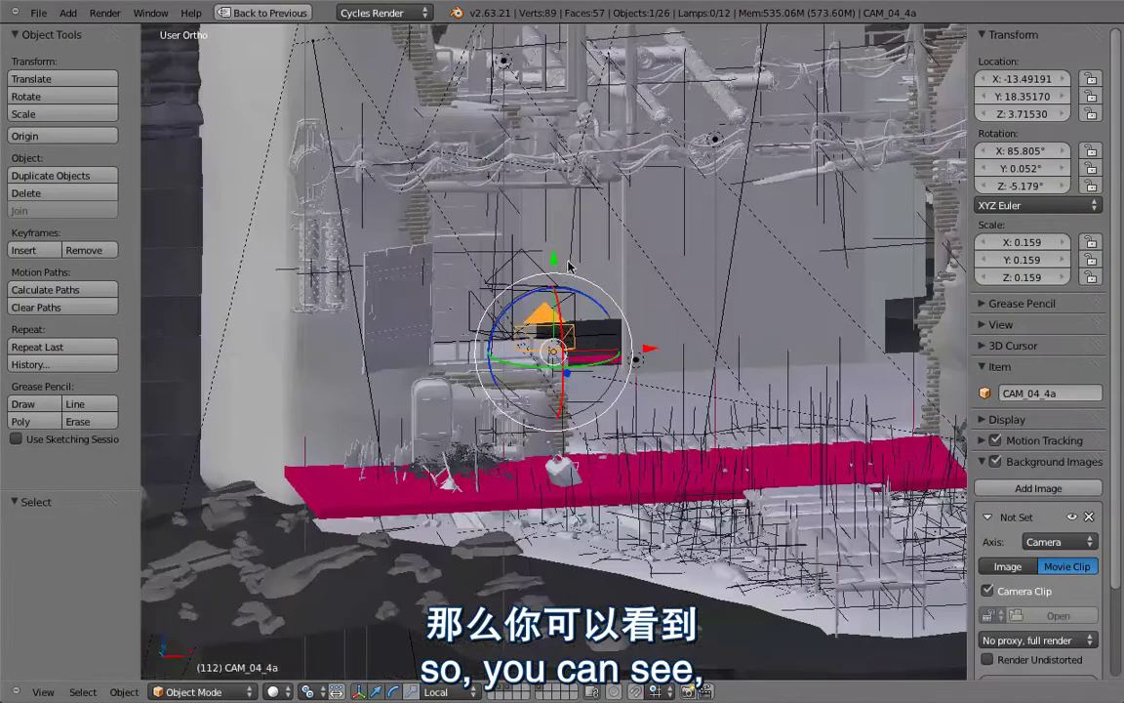
- Select the dome_church_house_hi building, examine it within the surrounding set, and return to the camera view
middle_click_drag(648, 360, 721, 384, "ctrl")
right_click(691, 388)
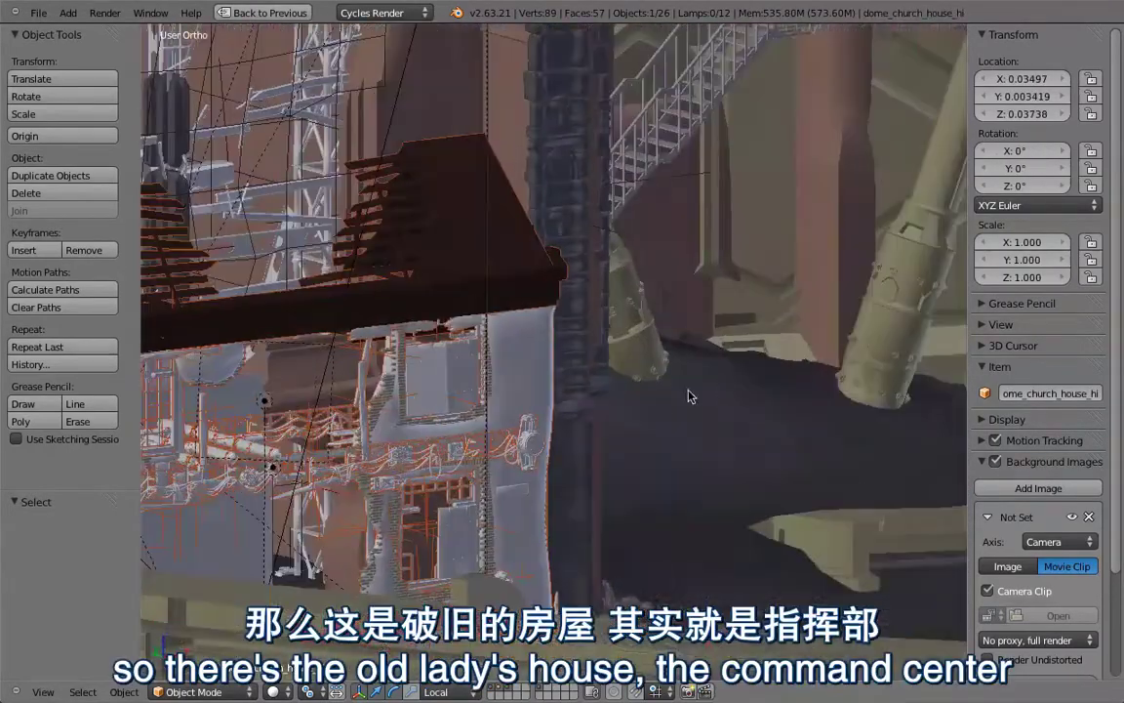
middle_click_drag(567, 466, 838, 186, "shift")
scroll(725, 249, "up", 8)
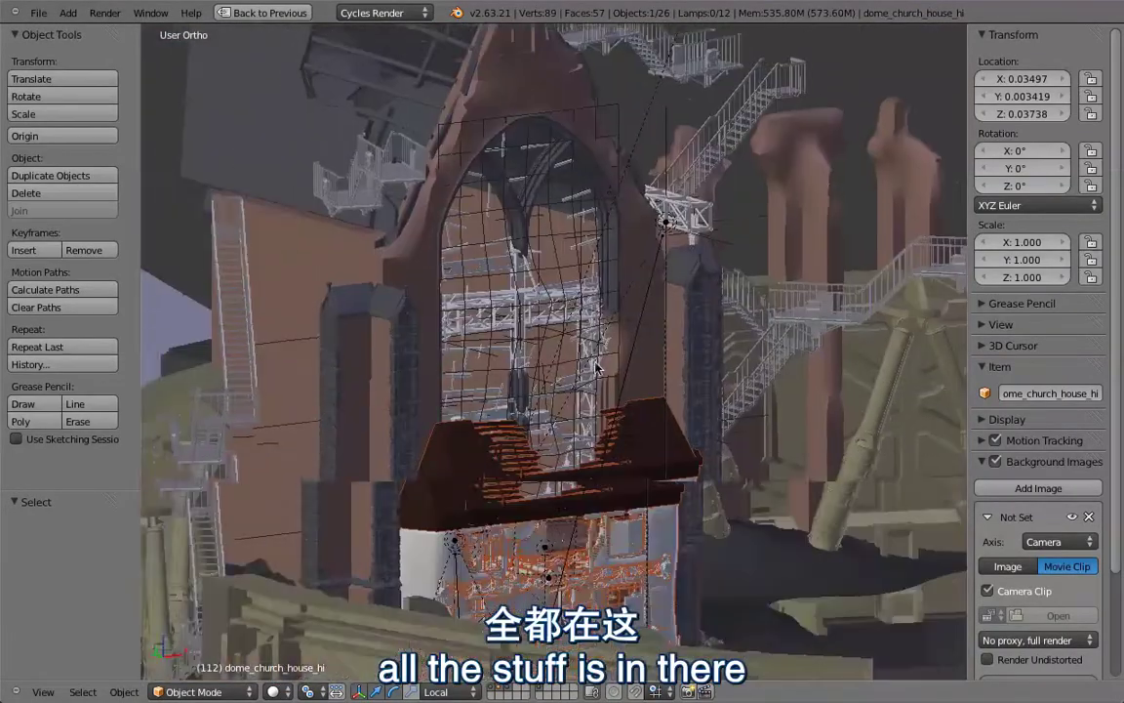
middle_click_drag(597, 367, 688, 223, "ctrl")
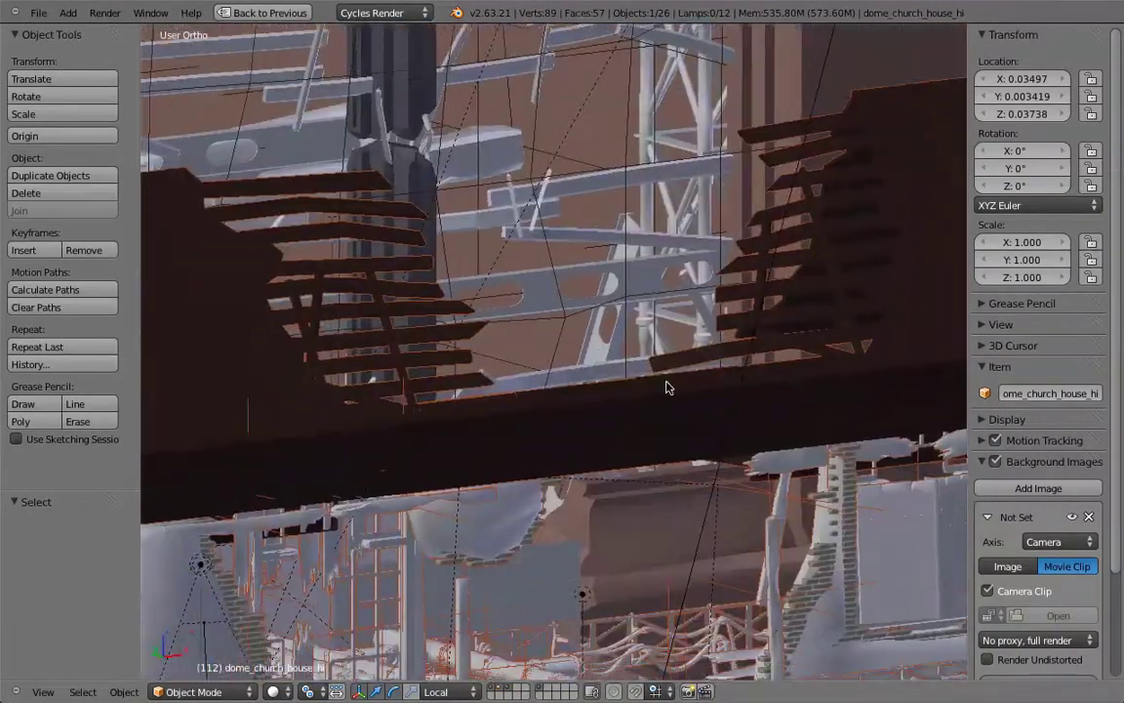
middle_click_drag(657, 414, 645, 281, "ctrl")
key("KP_0")
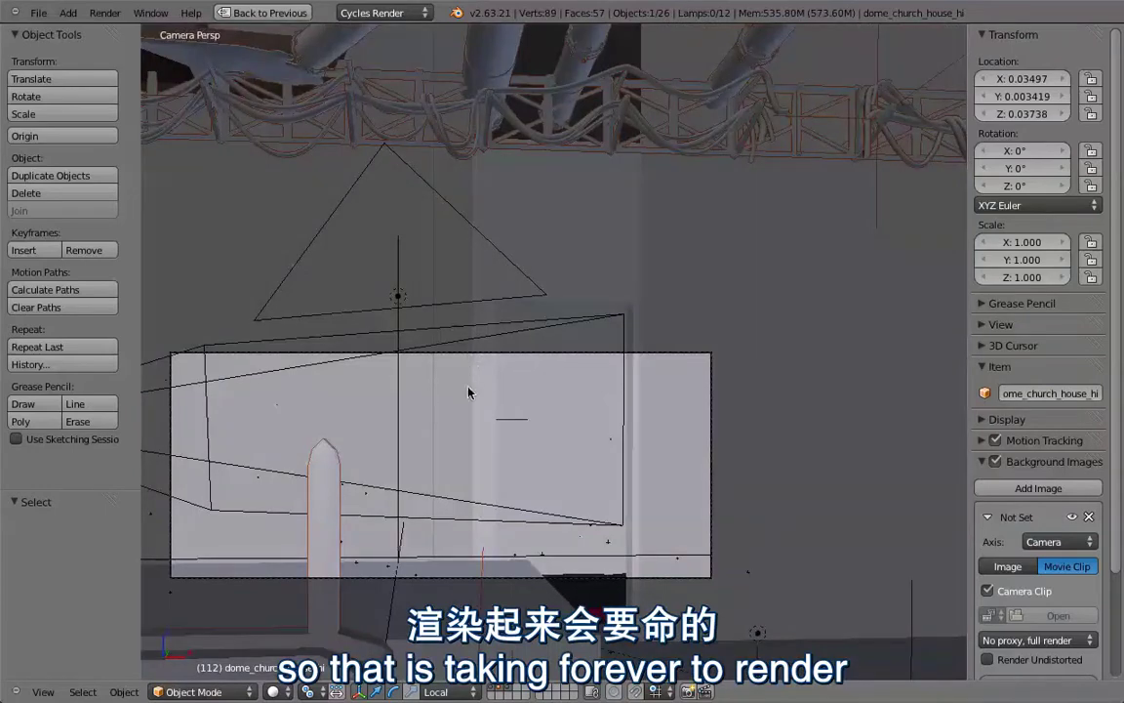
- Return to the _main scene and check its tracked footage in an enlarged camera view
left_click(260, 13)
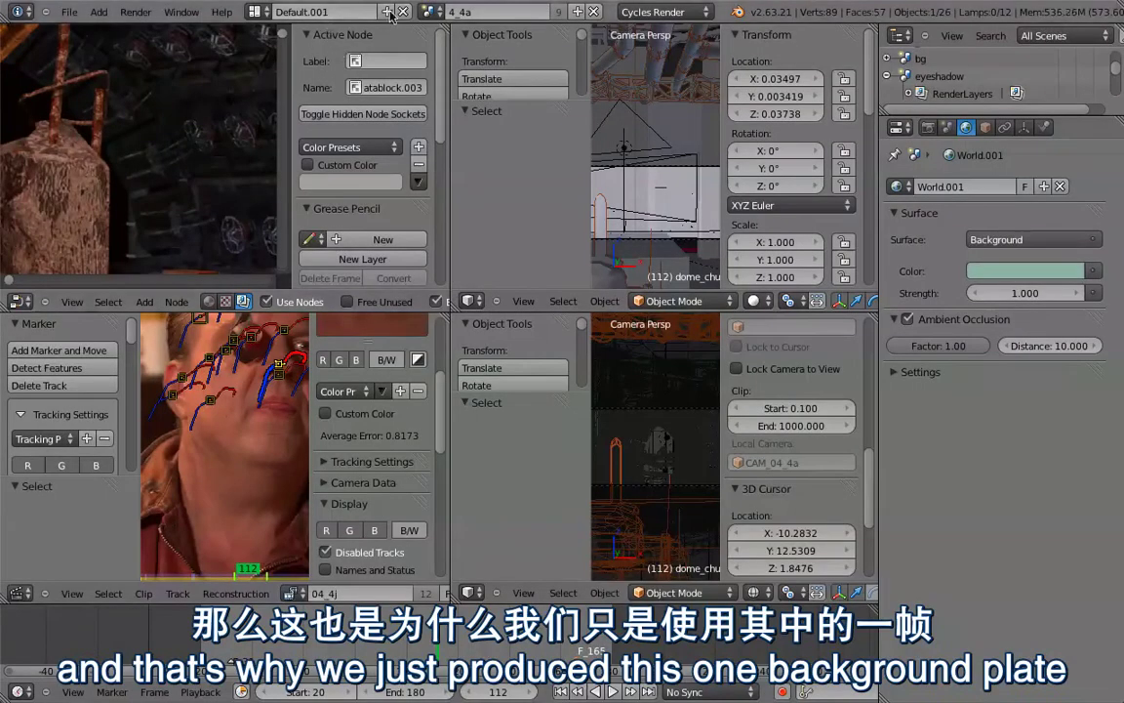
left_click(430, 11)
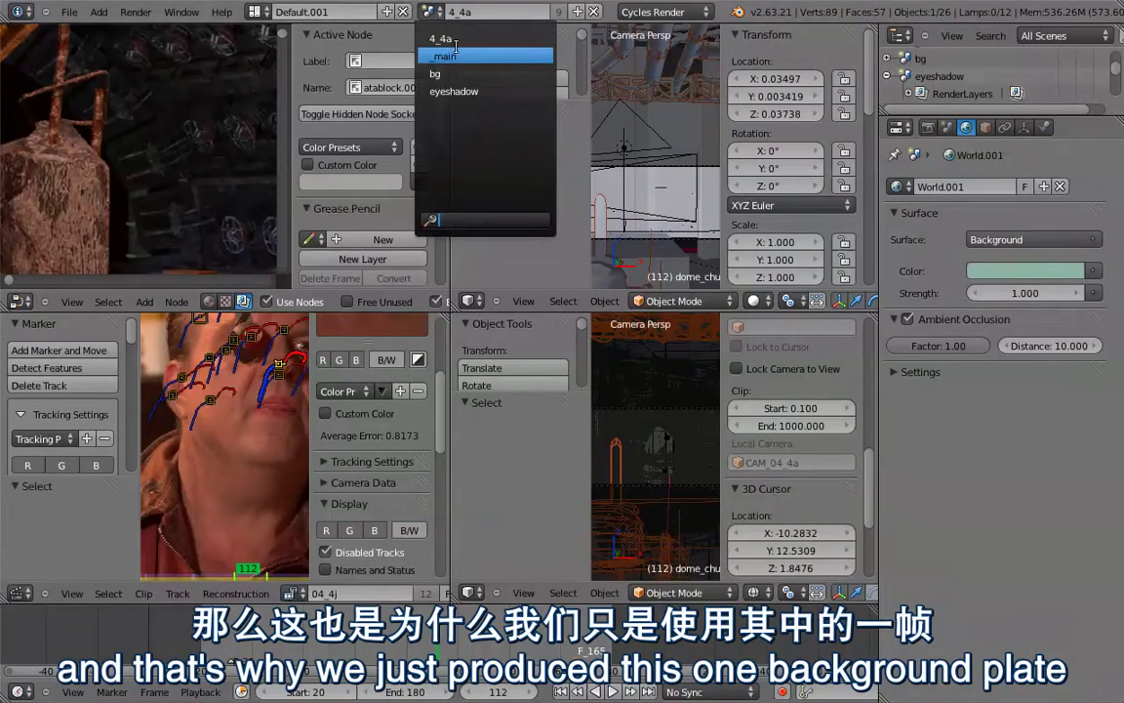
left_click(458, 58)
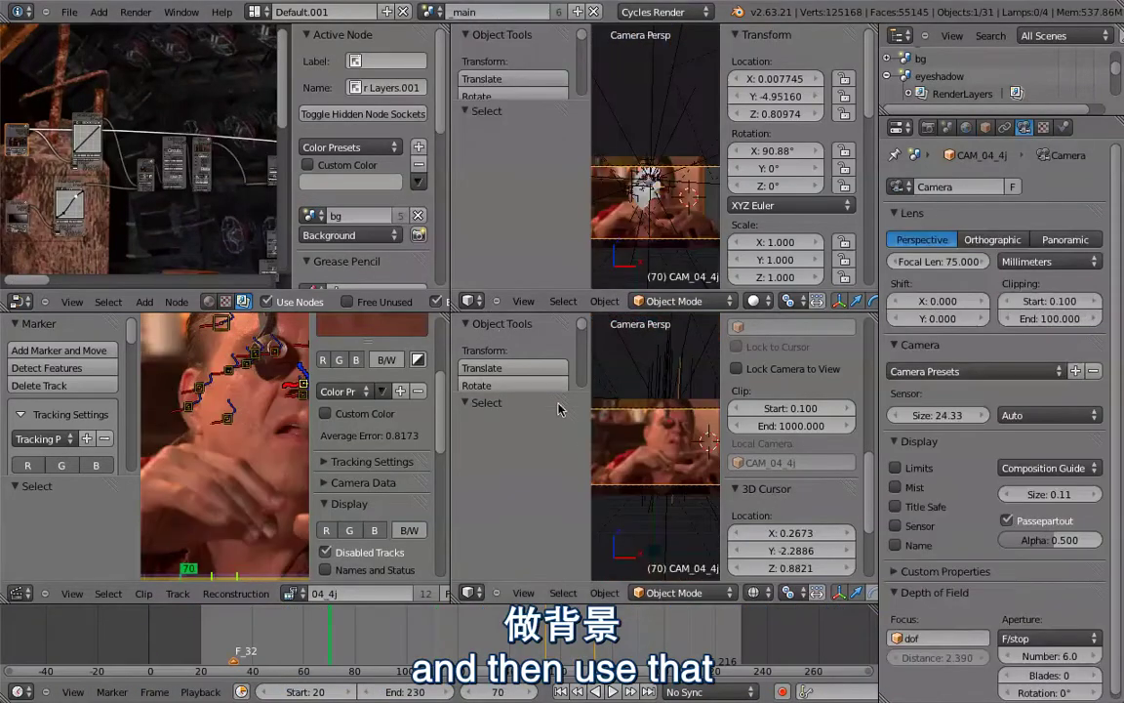
key("ctrl+Up")
scroll(646, 398, "down", 1)
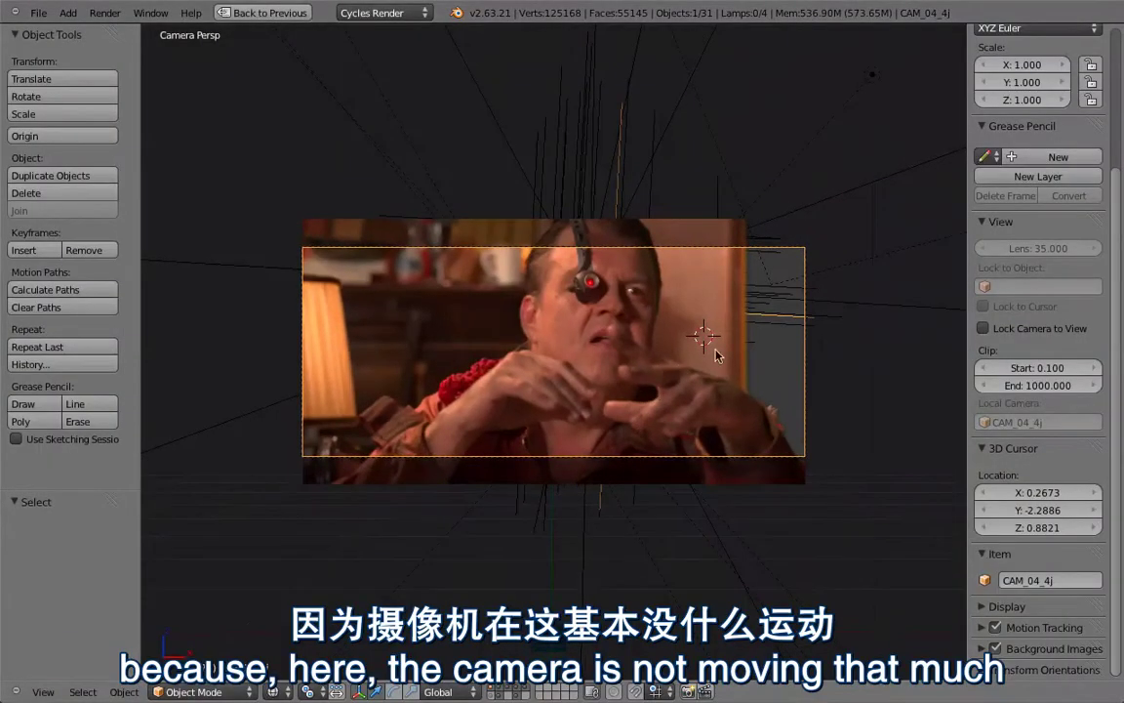
key("ctrl+Up")
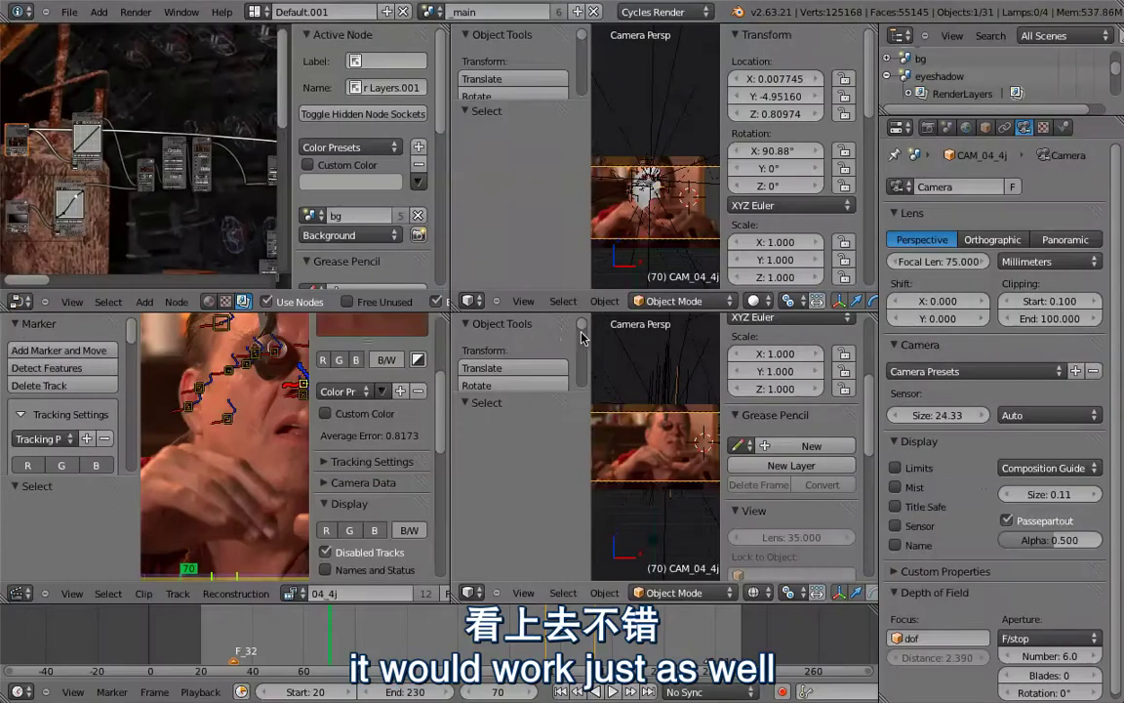
- Enlarge the compositing nodes and preview the Background render layer and its RGB Curves color correction in the backdrop
key("ctrl+Up")
middle_click_drag(266, 340, 343, 353)
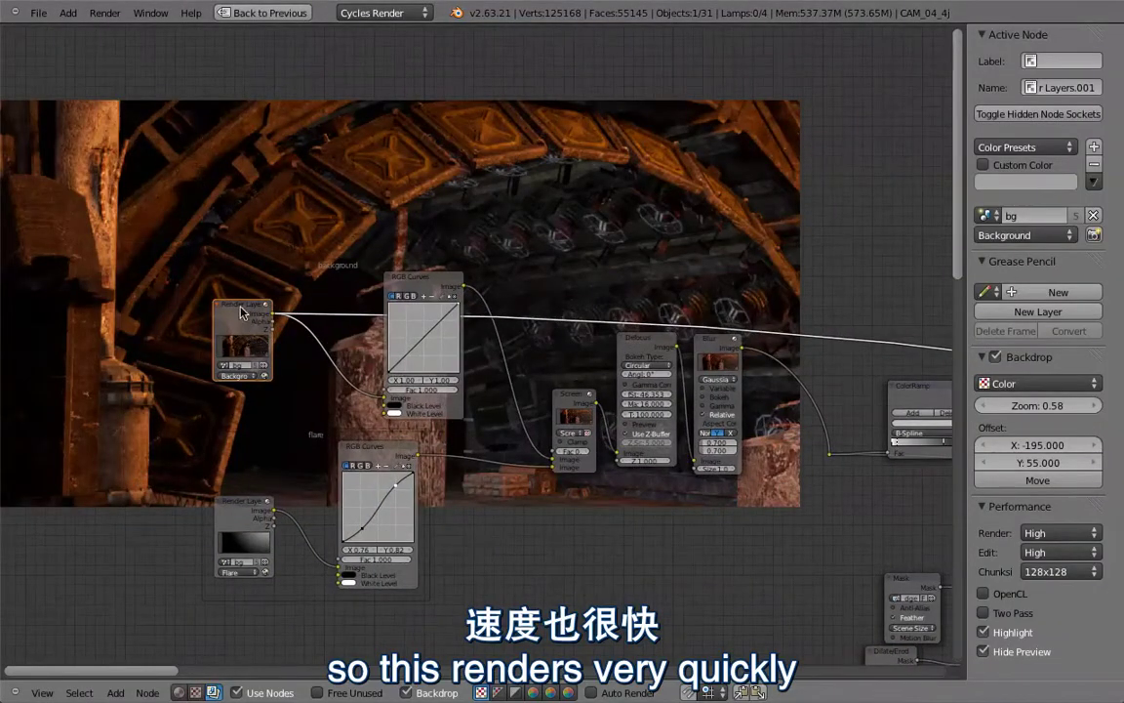
left_click(234, 303, "ctrl+shift")
left_click(432, 285, "ctrl+shift")
middle_click_drag(471, 285, 446, 192)
left_click(218, 314)
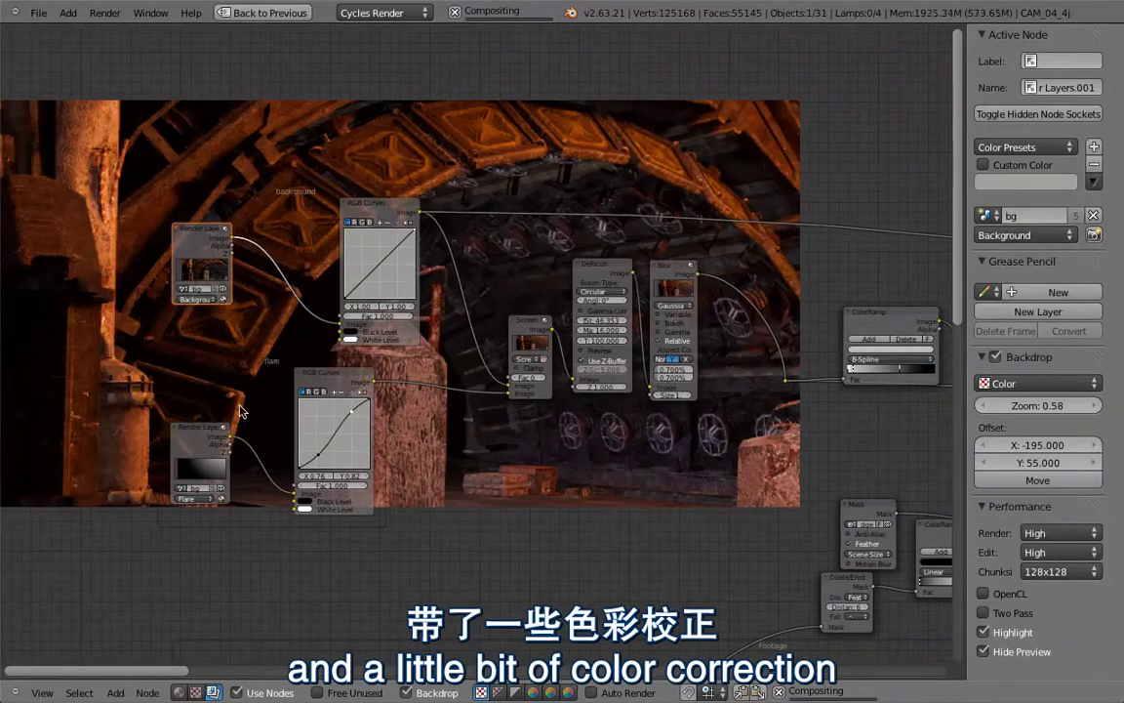
- Preview the Flare render layer, its RGB Curves result and the Screen mix over the background
left_click(226, 467, "ctrl+shift")
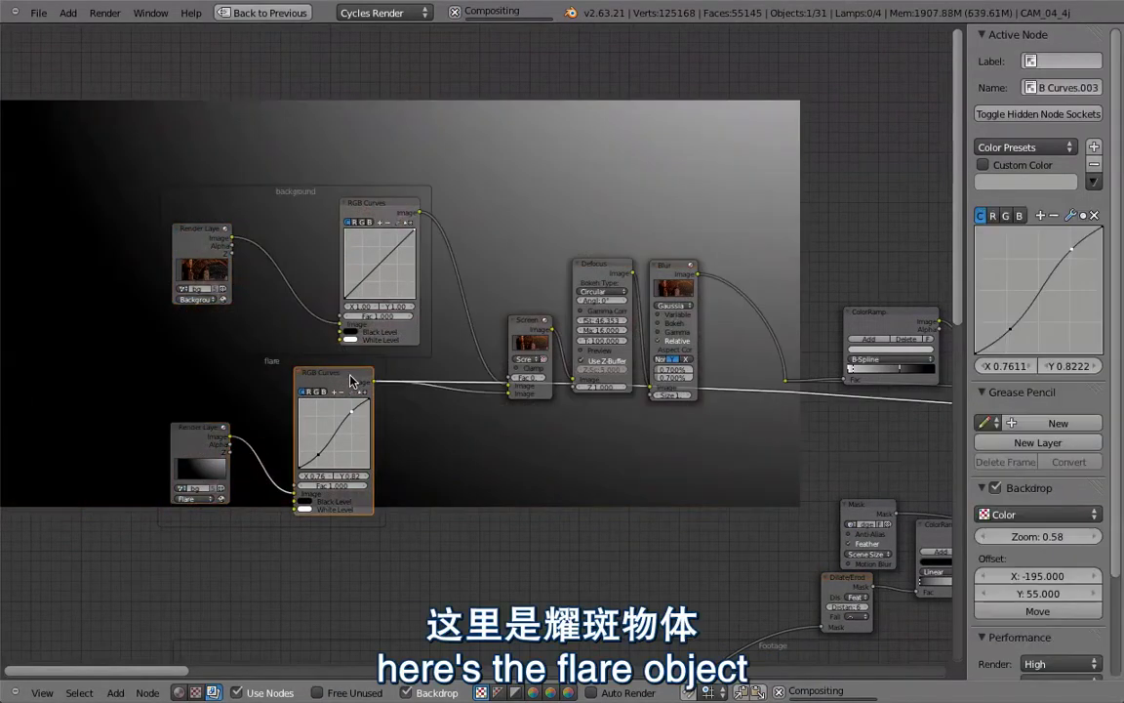
left_click(350, 379, "ctrl+shift")
middle_click_drag(525, 329, 497, 333)
left_click(497, 335, "ctrl+shift")
middle_click_drag(560, 260, 509, 273)
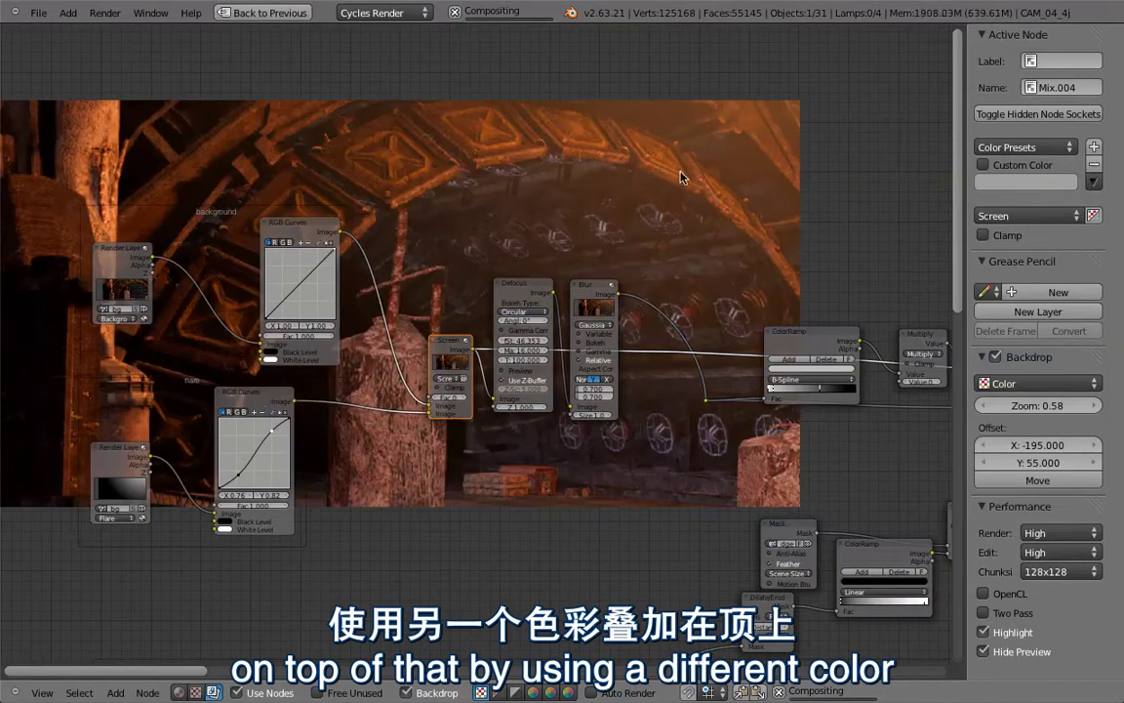
- Reposition the backdrop image and preview the Defocus node's result on the combined background
middle_click_drag(660, 194, 592, 125, "alt")
scroll(586, 341, "up", 5)
left_click(576, 218, "ctrl+shift")
middle_click_drag(576, 218, 470, 249)
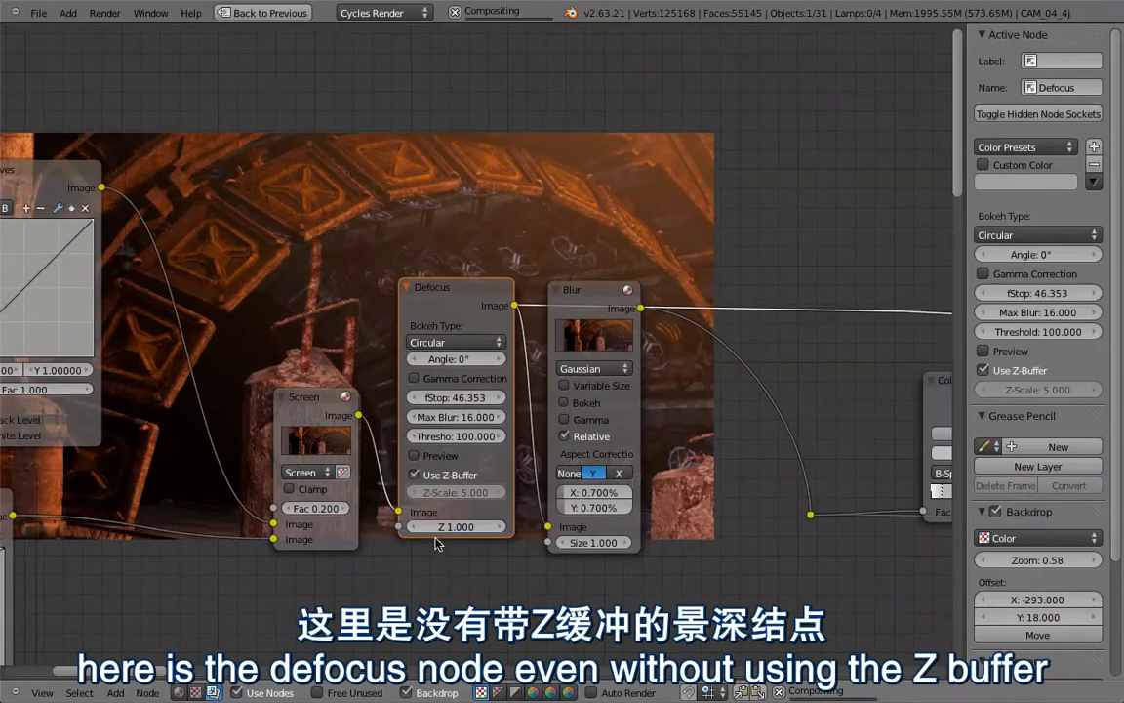
- Examine the Defocus and Blur nodes and follow their links towards the noise nodes
middle_click_drag(469, 509, 472, 283)
scroll(473, 283, "down", 2)
middle_click_drag(449, 395, 328, 425)
middle_click_drag(517, 405, 540, 490)
key("Escape")
left_click(312, 251)
left_click(306, 342)
middle_click_drag(476, 349, 392, 469)
scroll(392, 469, "down", 2)
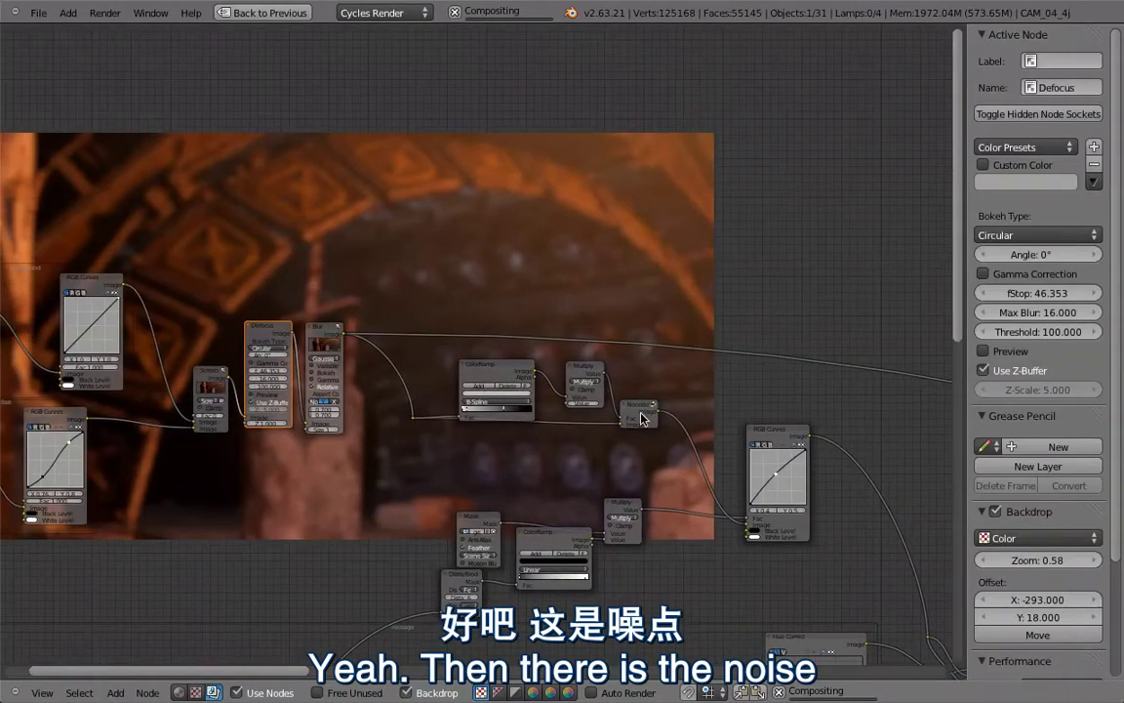
- Open the Noooise_4k node group, inspect its image sequence input, and close the group again
scroll(547, 398, "up", 2)
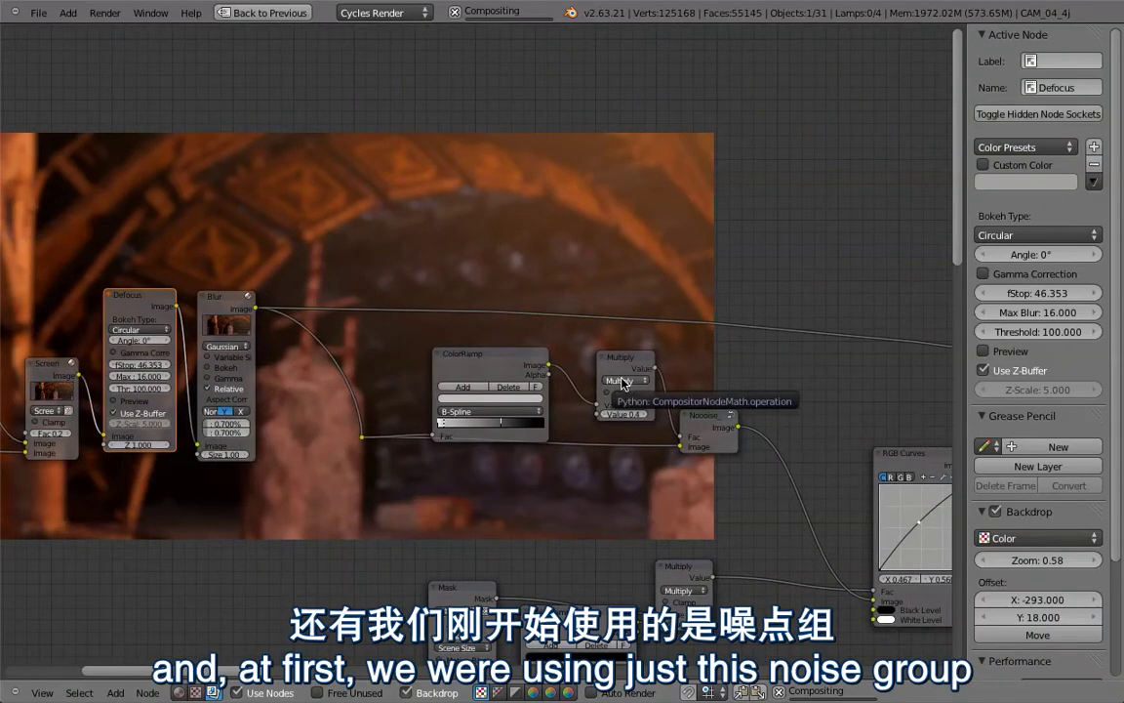
scroll(745, 394, "up", 4)
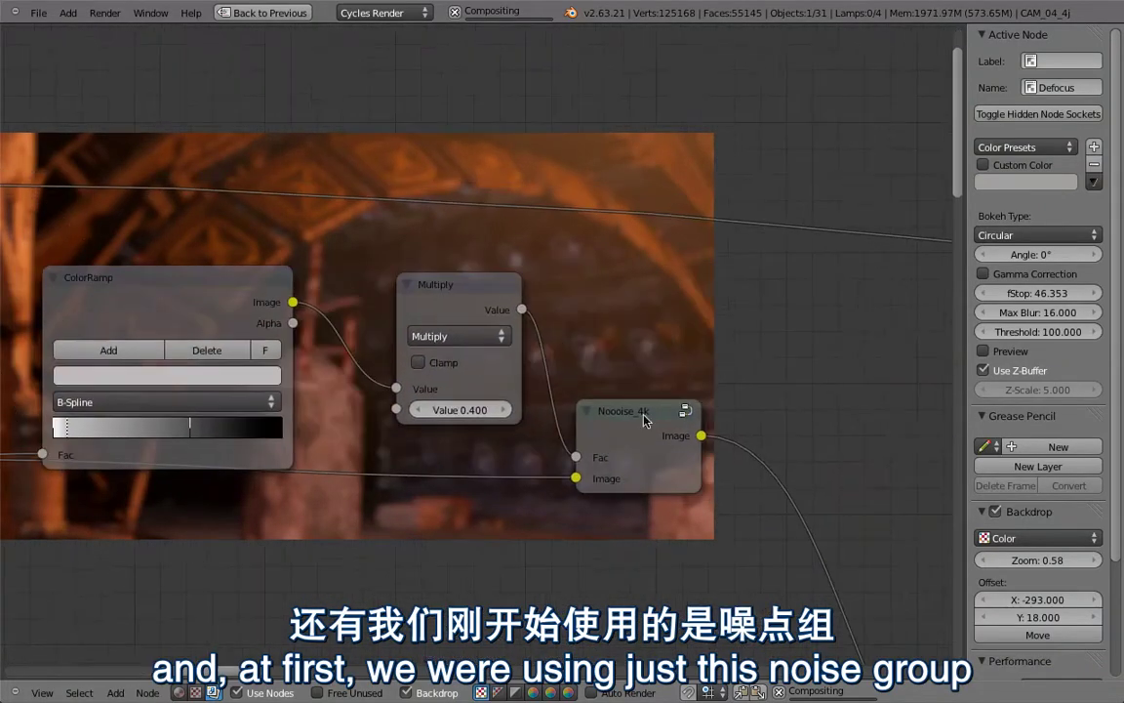
left_click(659, 407)
key("Tab")
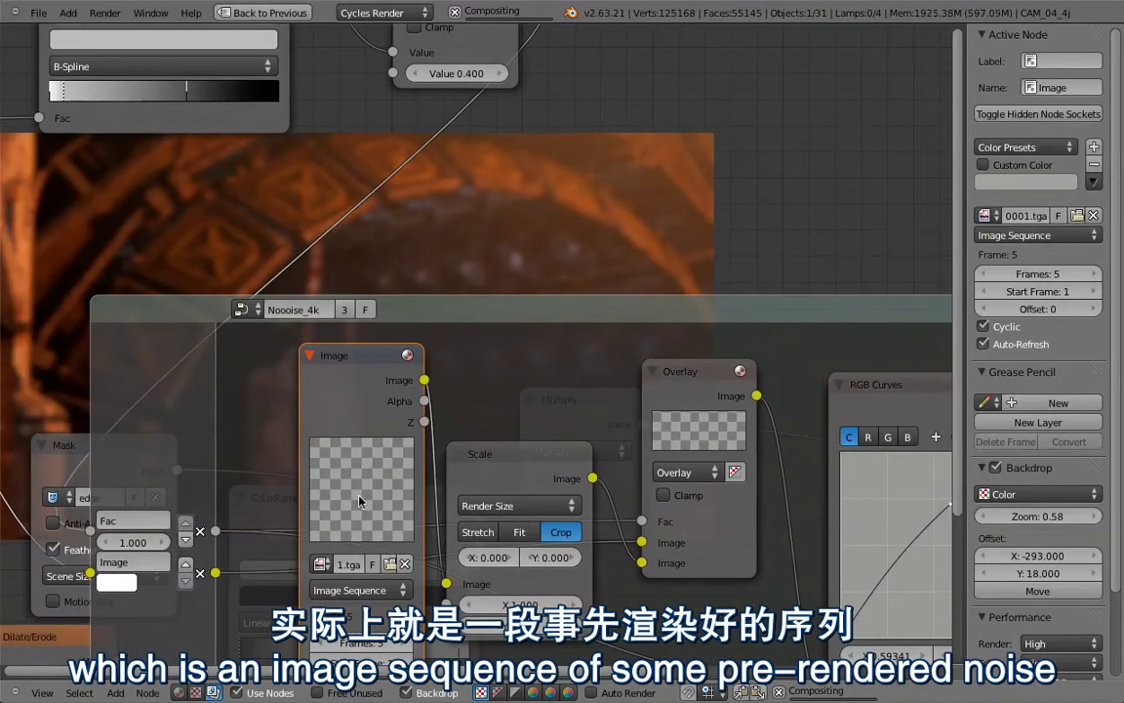
key("Tab")
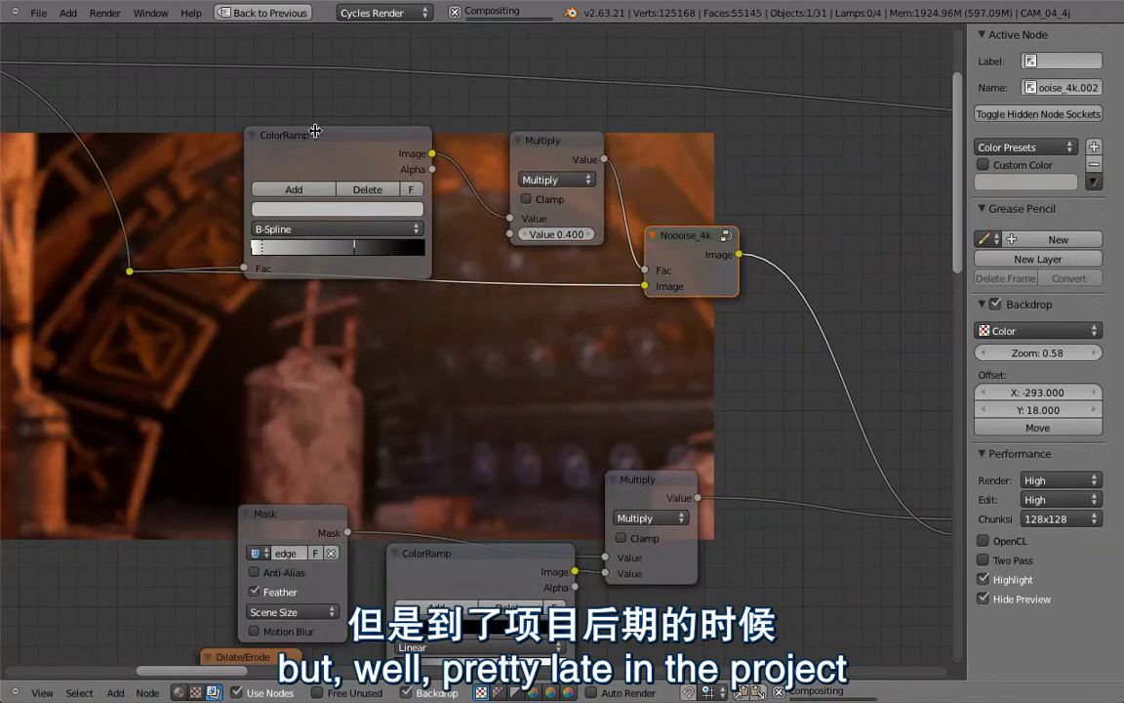
- Shift the ColorRamp and Noooise_4k nodes slightly and preview the Multiply noise factor and the Noooise_4k output in the backdrop
left_click_drag(313, 130, 307, 109)
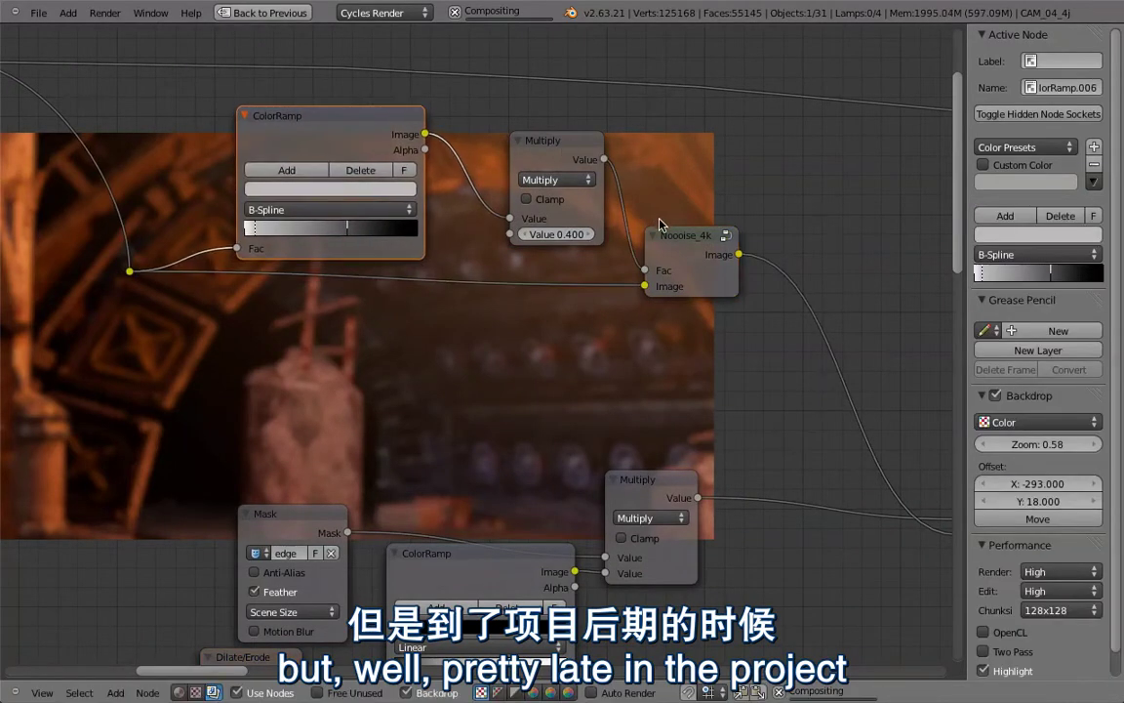
left_click_drag(673, 230, 672, 228)
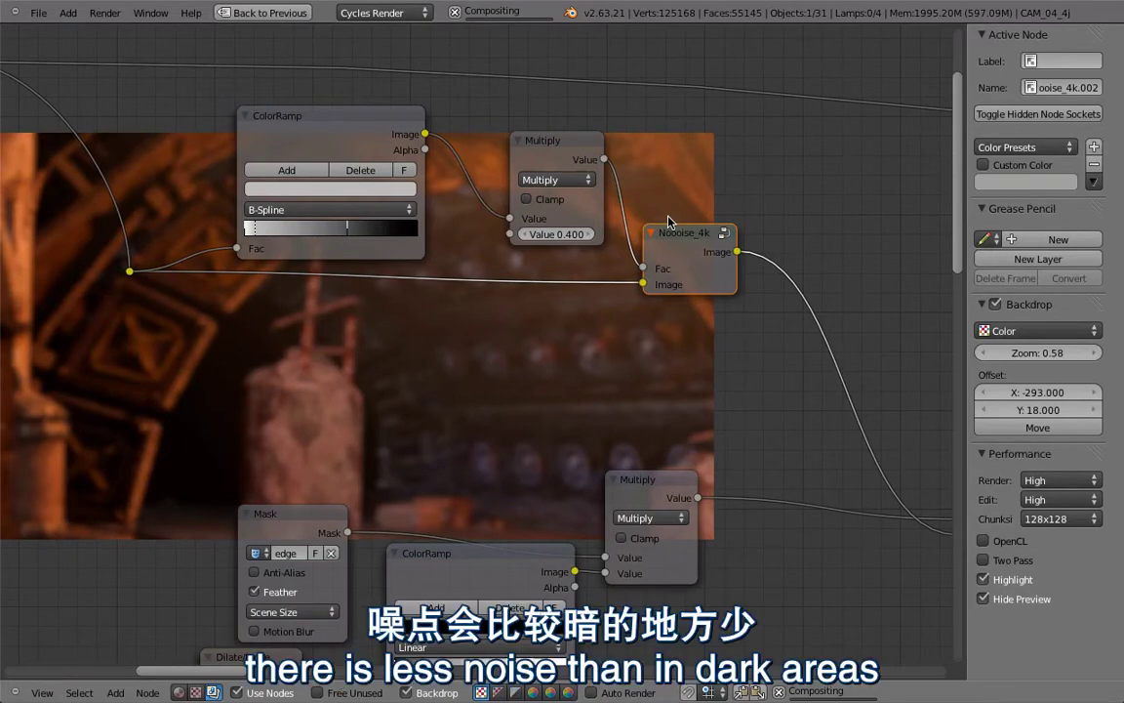
middle_click_drag(506, 248, 535, 342)
left_click(592, 209, "ctrl+shift")
middle_click_drag(535, 387, 539, 490)
middle_click_drag(524, 426, 528, 407)
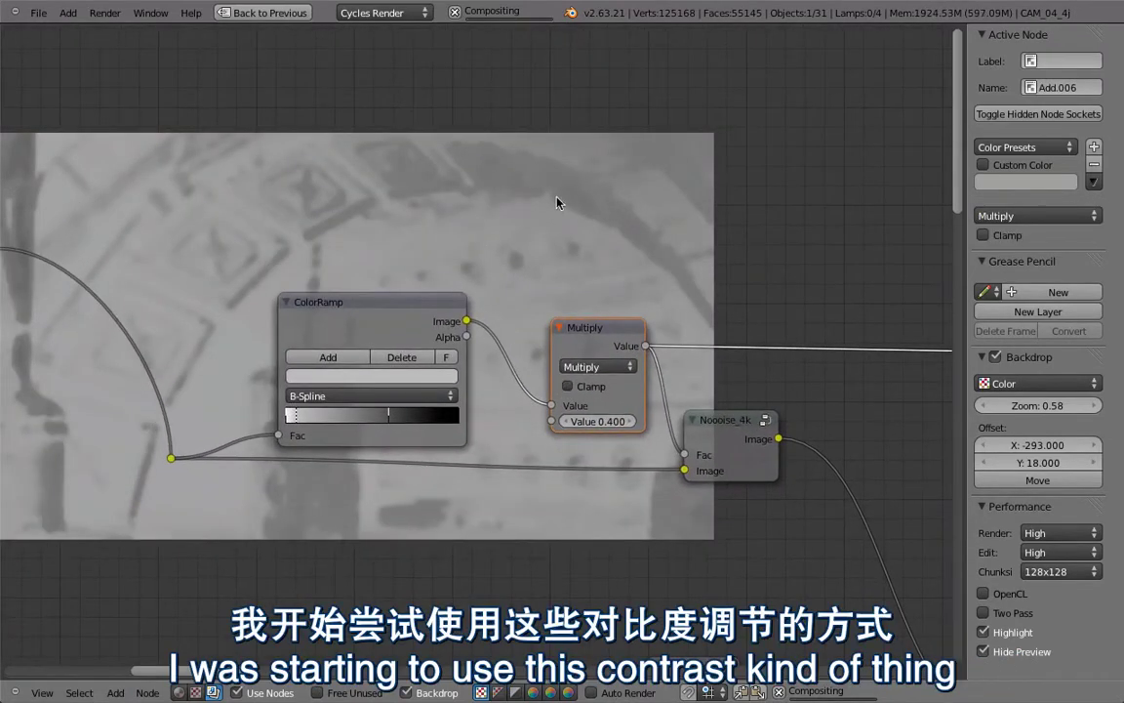
middle_click_drag(565, 254, 596, 186, "alt")
middle_click_drag(509, 300, 570, 402)
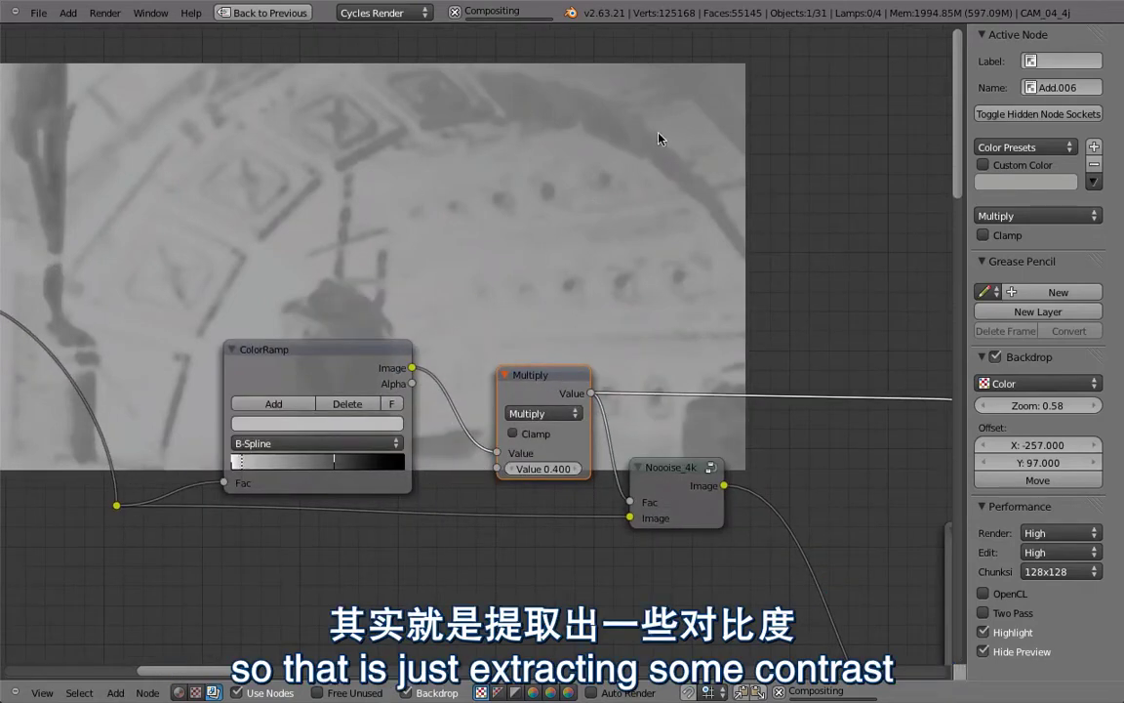
left_click(675, 482, "ctrl+shift")
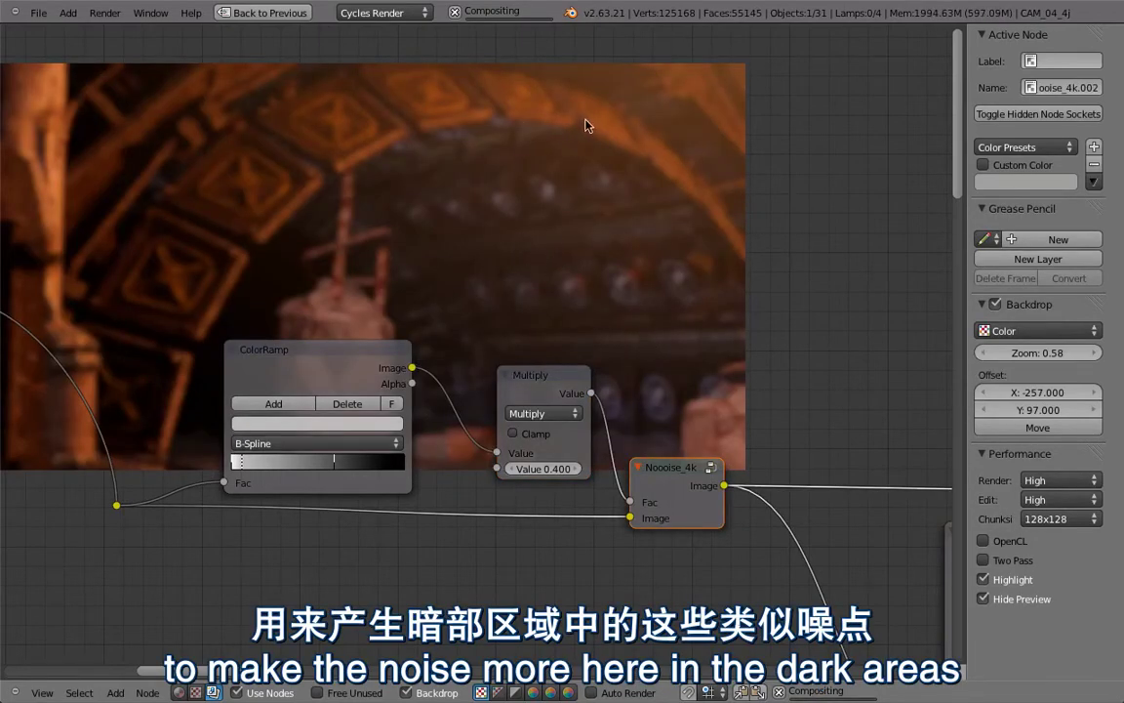
- Go to the footage nodes and preview the Transform node's output of the movie clip in the backdrop
middle_click_drag(570, 414, 658, 283)
scroll(655, 288, "down", 9)
mouse_move(613, 390)
middle_mouse_down()
mouse_move(617, 298)
mouse_move(664, 190)
middle_mouse_up()
middle_click_drag(672, 246, 733, 150)
middle_click_drag(210, 472, 471, 401)
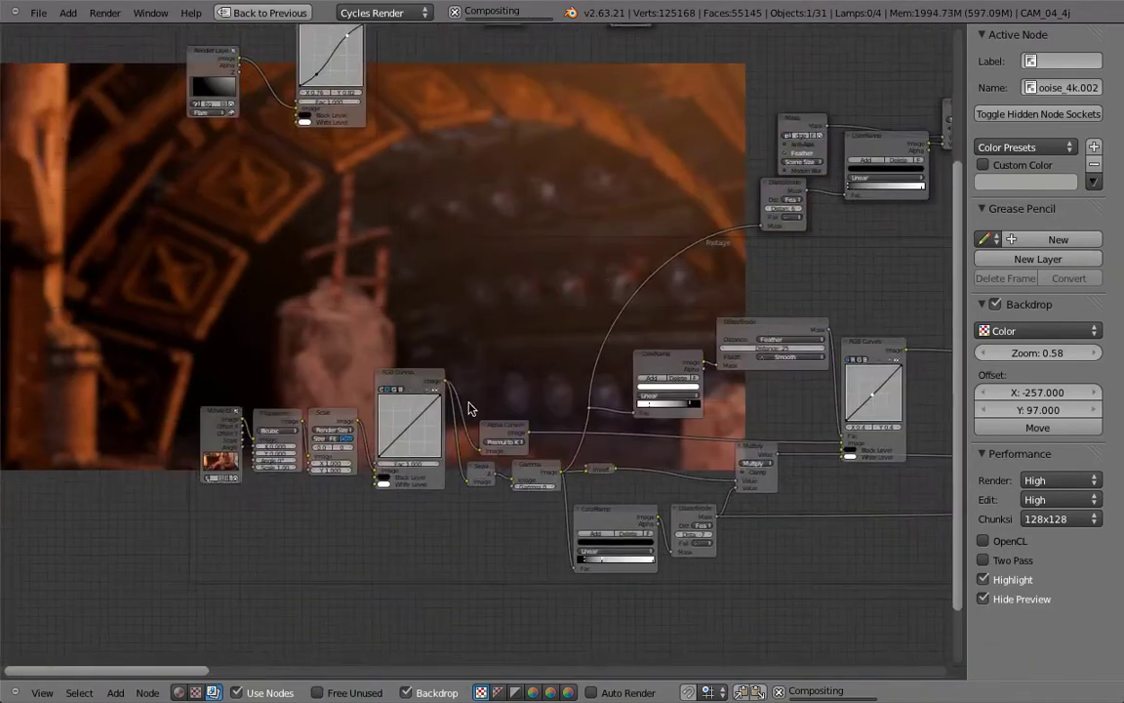
left_click(301, 420, "ctrl+shift")
scroll(179, 361, "up", 4)
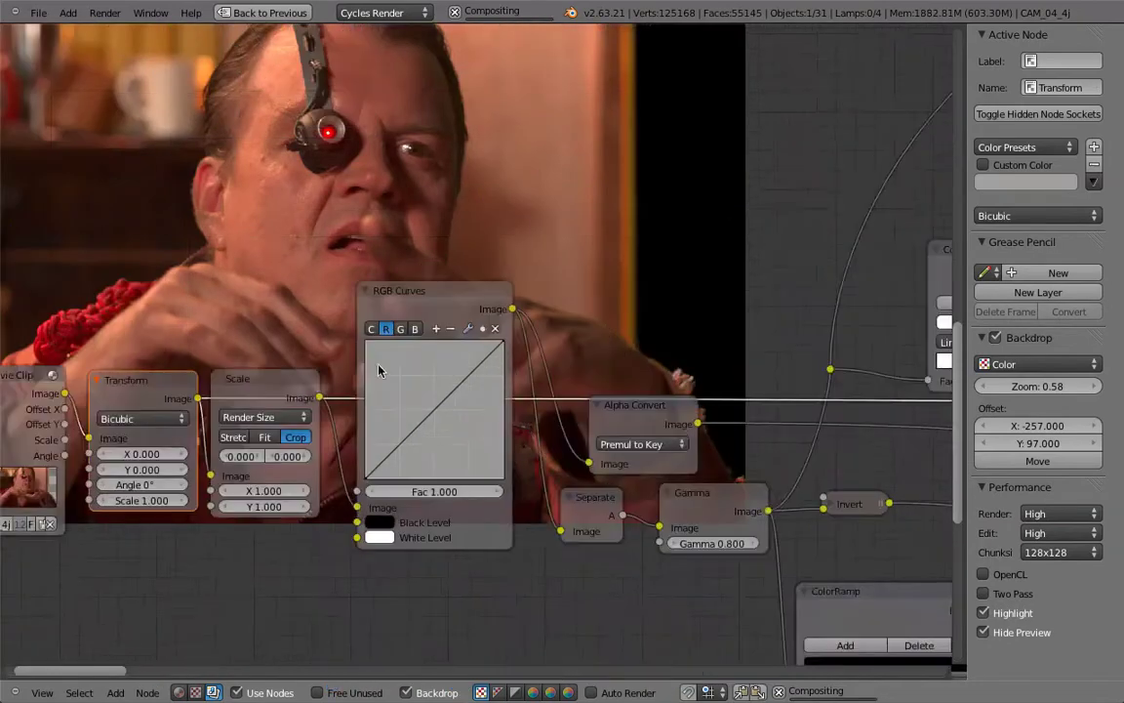
middle_click_drag(232, 374, 470, 338)
scroll(353, 328, "up", 6)
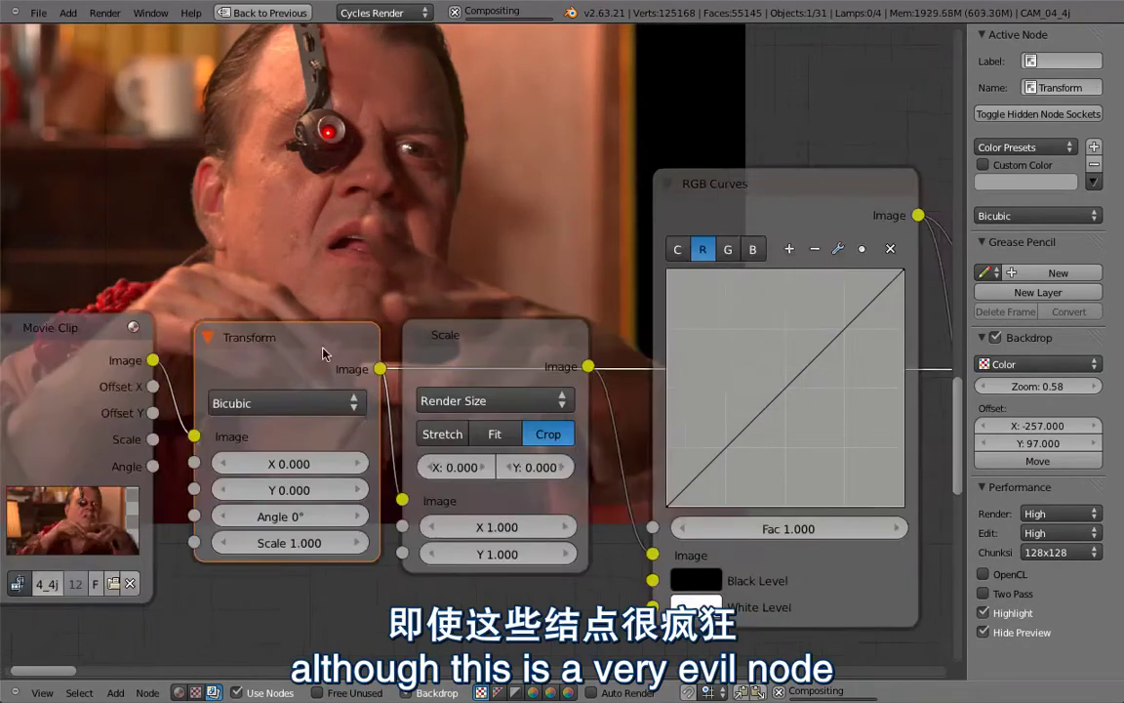
- Delete the Transform node while keeping the Movie Clip linked to Scale, and move the Movie Clip node closer to Scale
key("ctrl+x")
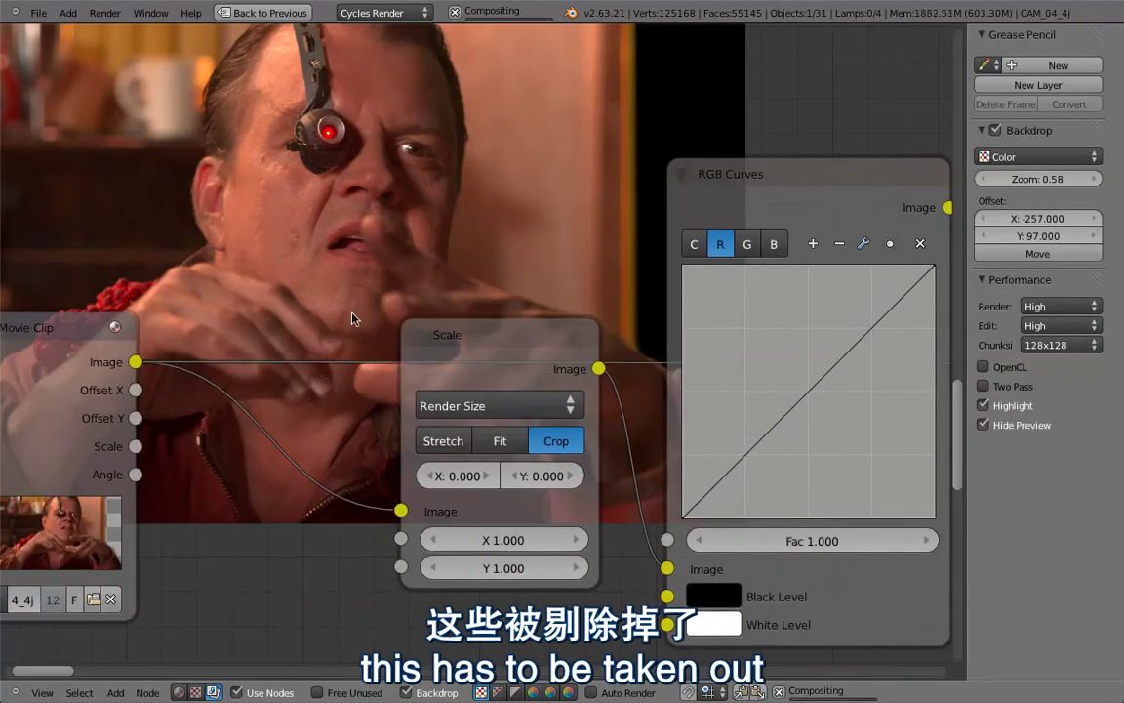
scroll(244, 371, "left", 3, "ctrl")
left_click_drag(162, 403, 194, 399)
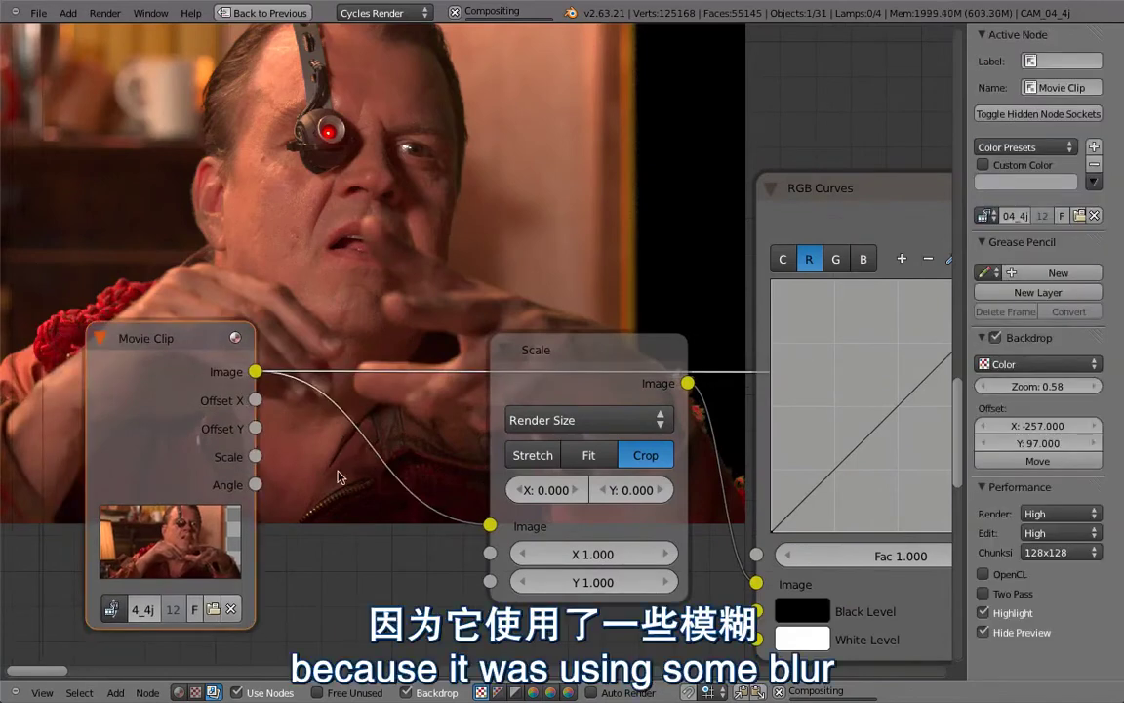
scroll(469, 335, "right", 4, "ctrl")
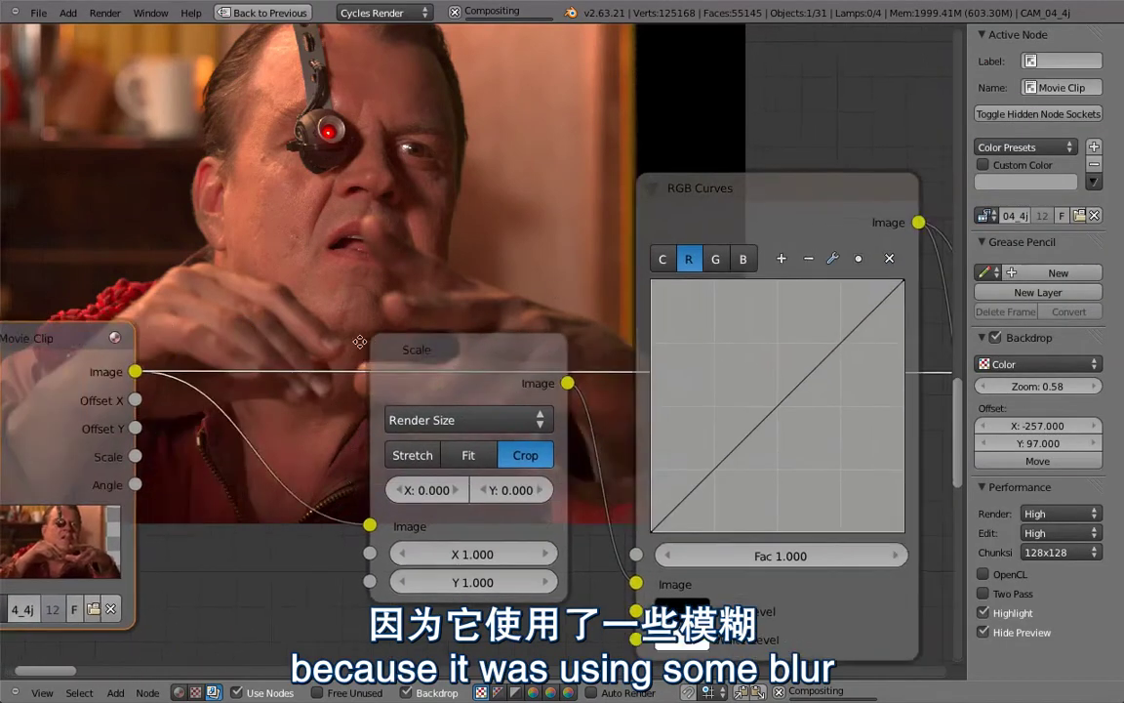
- Compare the cropping Scale node's output with the original Movie Clip in the backdrop, ending on Scale
scroll(435, 379, "down", 1)
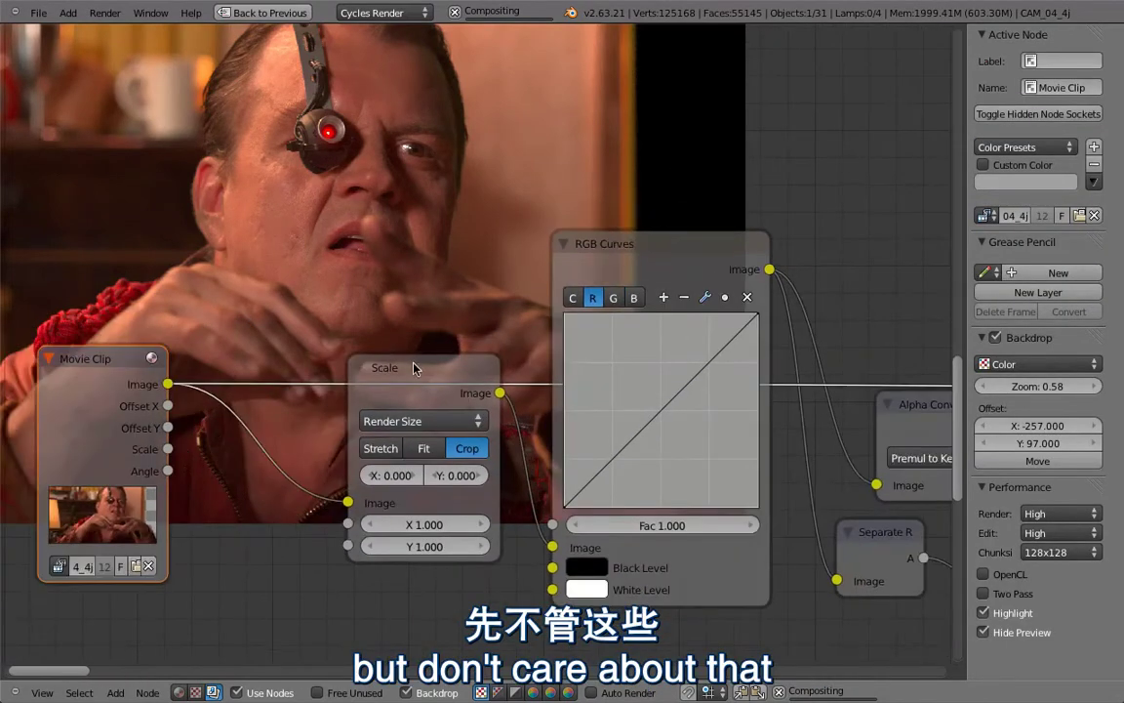
left_click(429, 379)
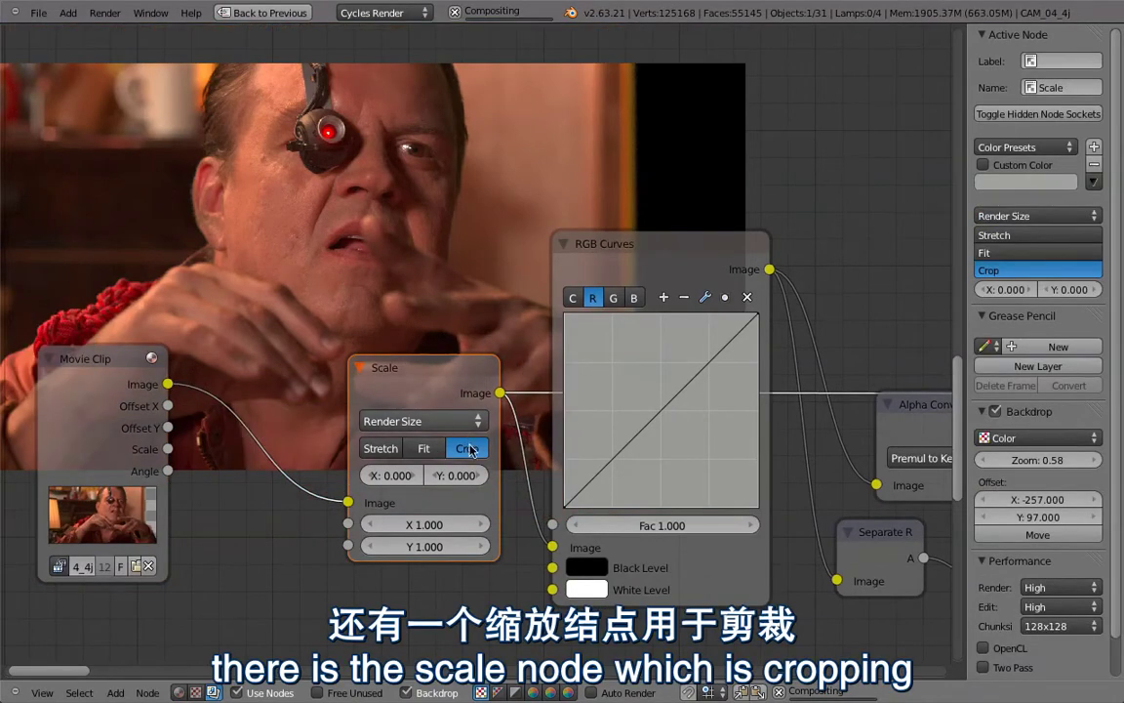
left_click(136, 381, "ctrl+shift")
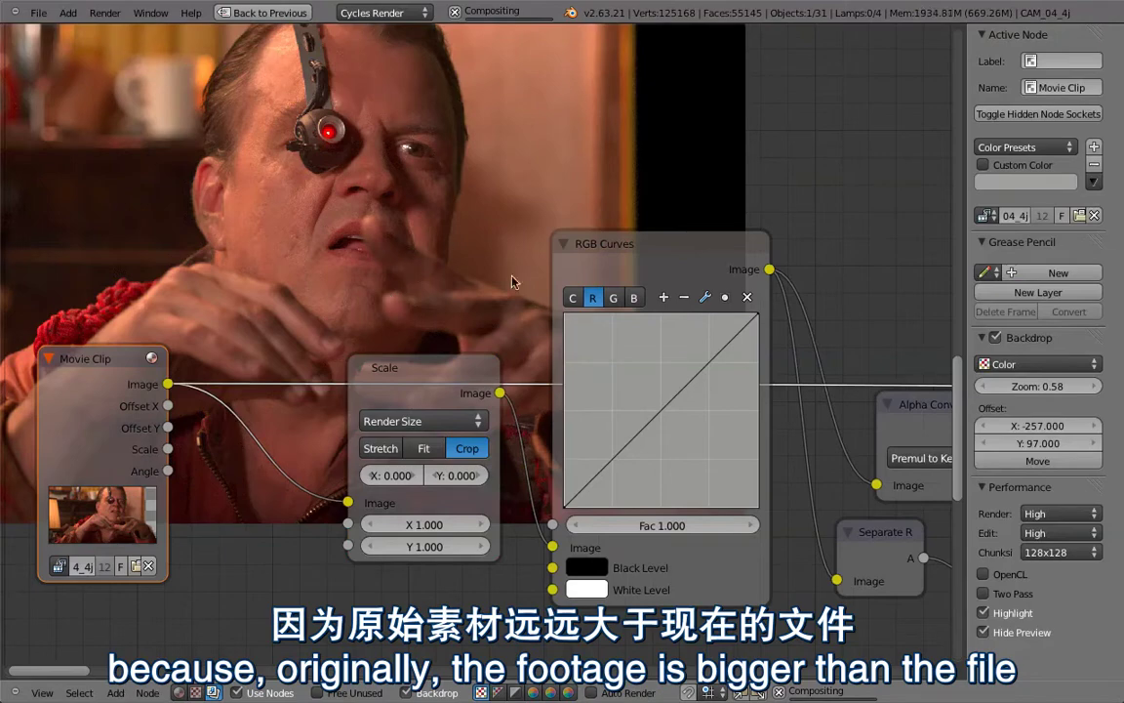
left_click(430, 382, "ctrl+shift")
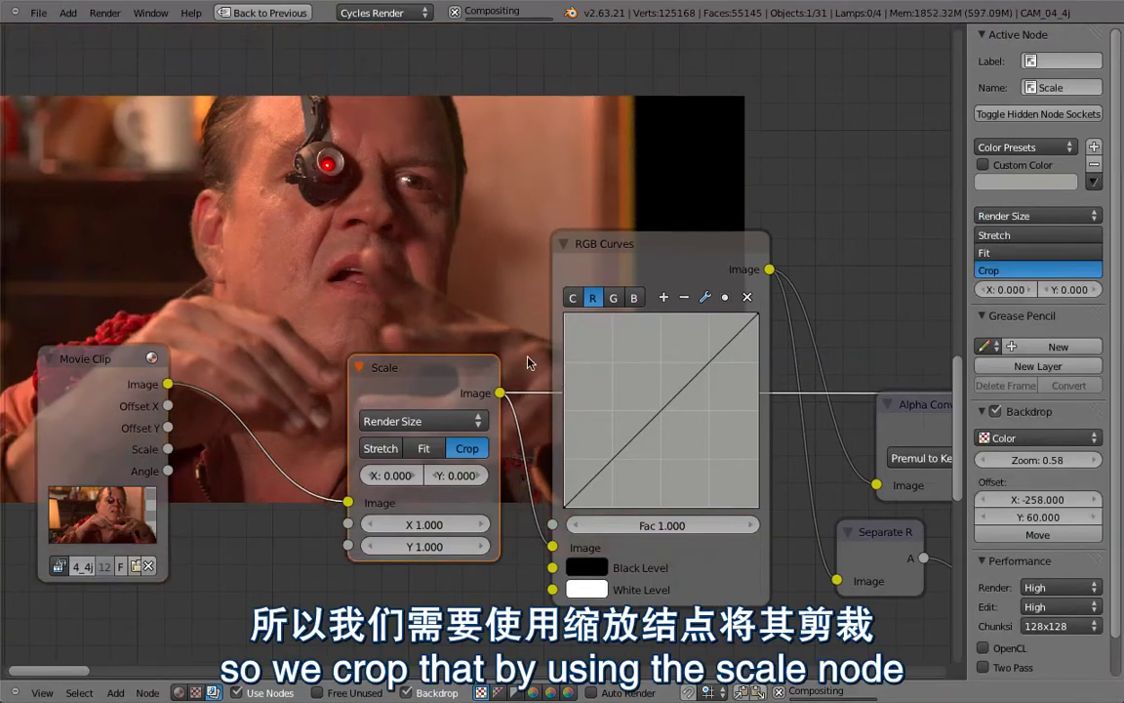
- Preview the footage matte from the Dilate/Erode node with distance -7 and the RGB Curves edge correction in the backdrop
middle_click_drag(596, 291, 294, 283)
scroll(452, 366, "down", 8)
middle_click_drag(650, 412, 374, 444)
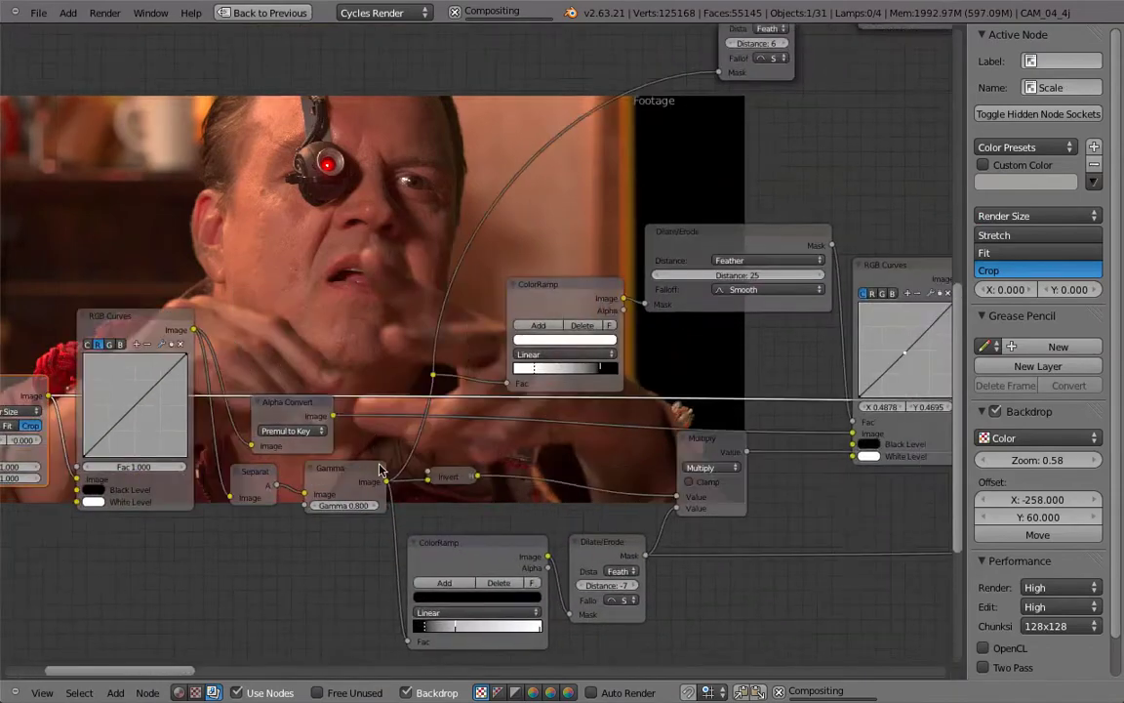
left_click(371, 528)
left_click(610, 543, "ctrl+shift")
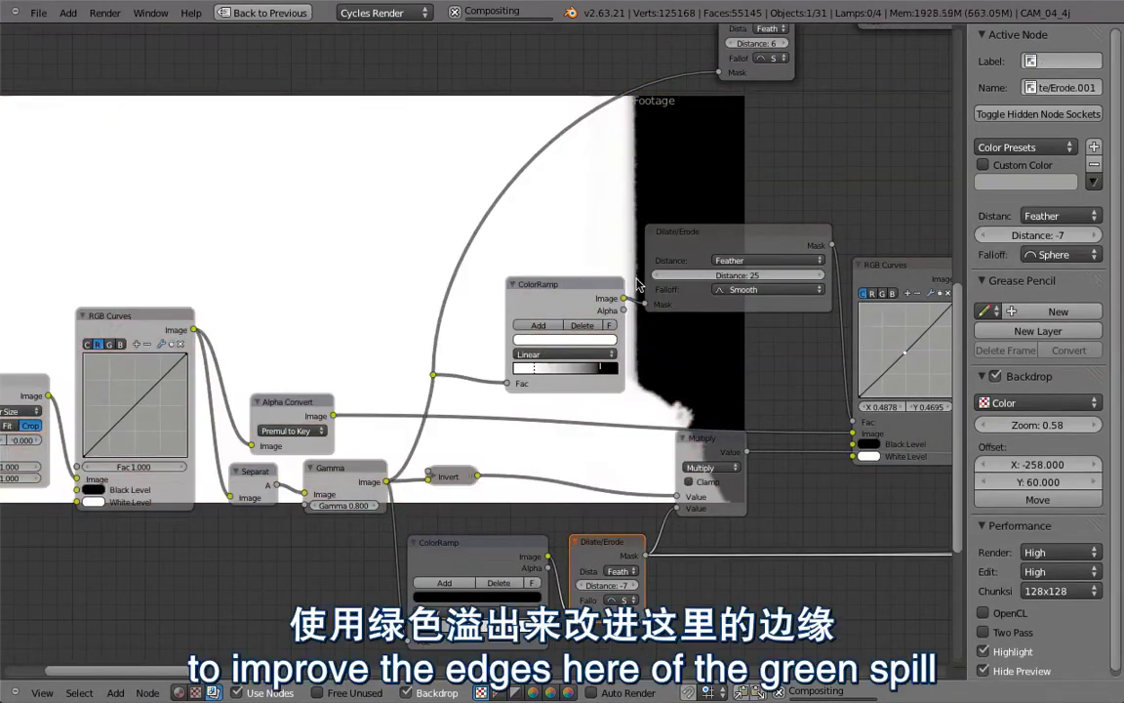
middle_click_drag(685, 300, 522, 299)
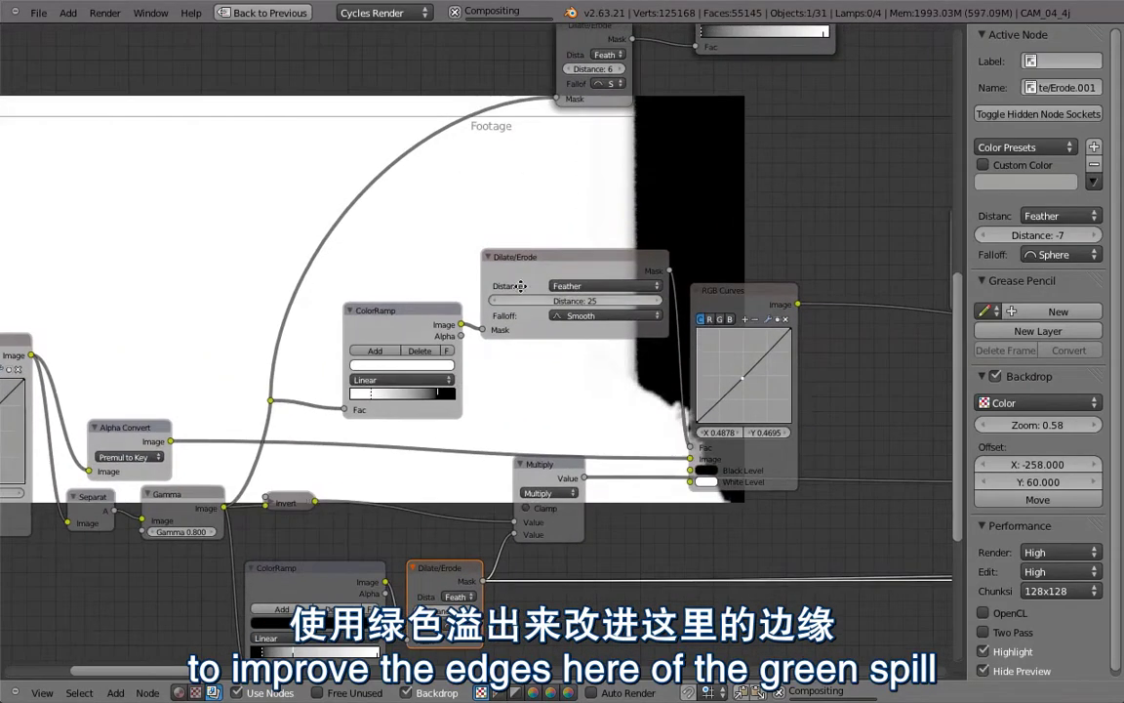
middle_click_drag(725, 277, 564, 278)
left_click(633, 270, "ctrl+shift")
middle_click_drag(633, 270, 662, 339)
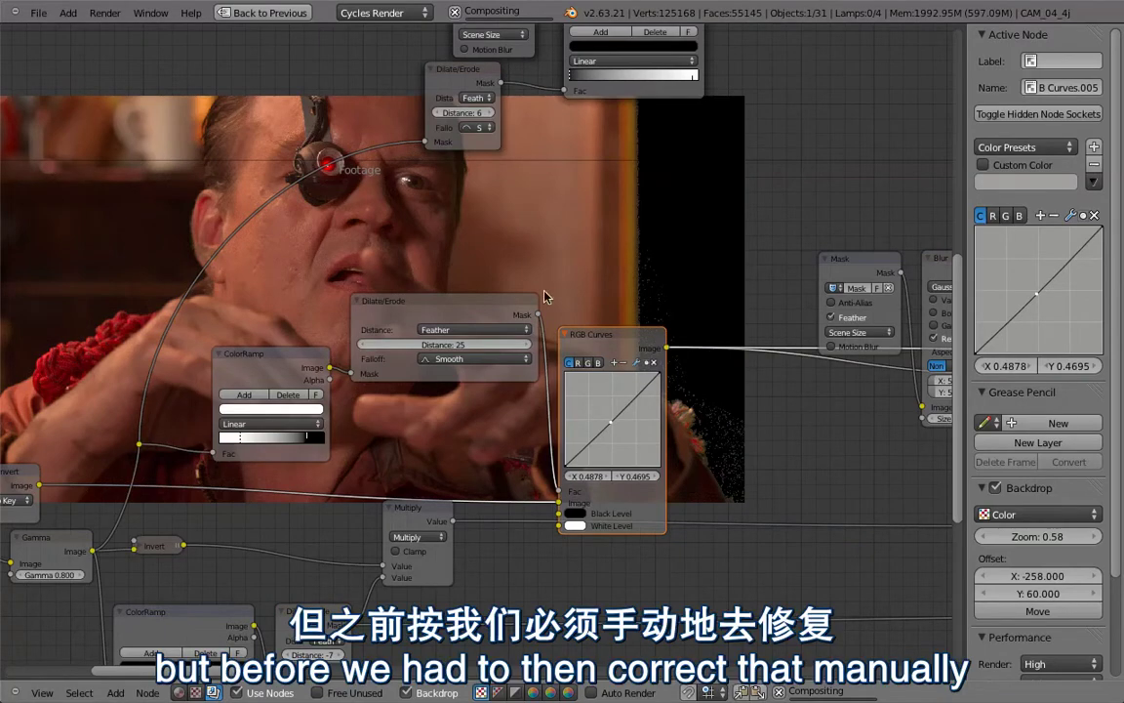
- Preview the two Mix nodes following Hue Correct to inspect the despilled footage over the background
middle_click_drag(738, 496, 132, 537)
middle_click_drag(524, 428, 353, 456)
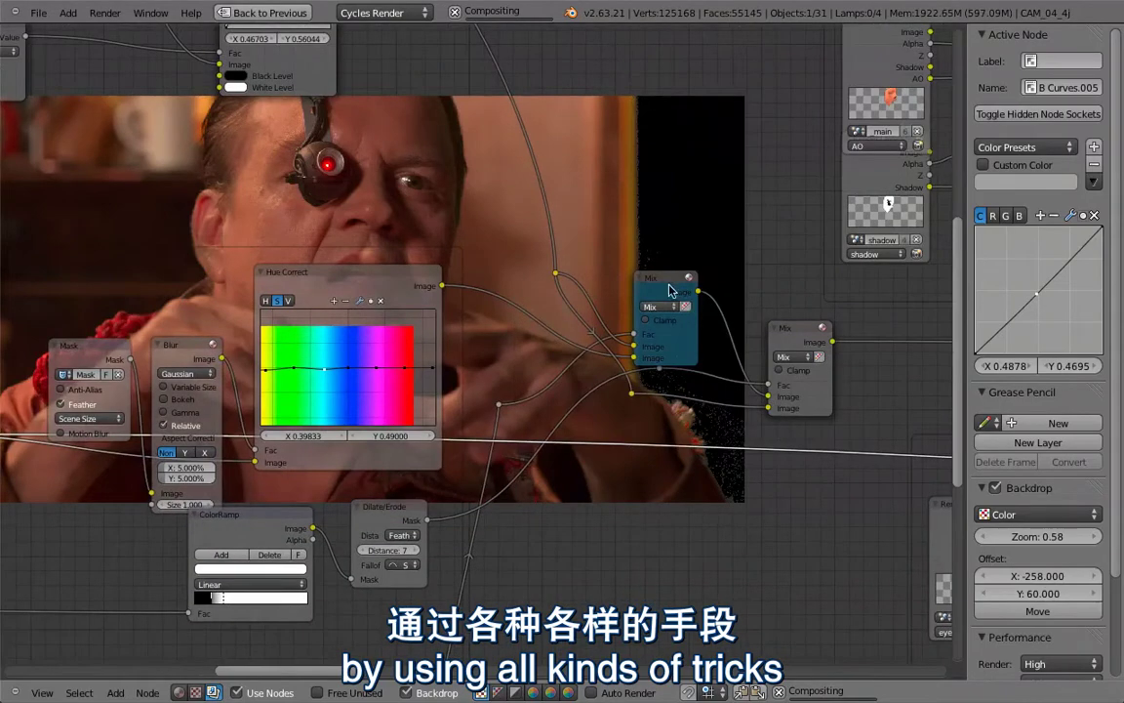
left_click(654, 285)
middle_click_drag(714, 330, 680, 430)
left_click(738, 414)
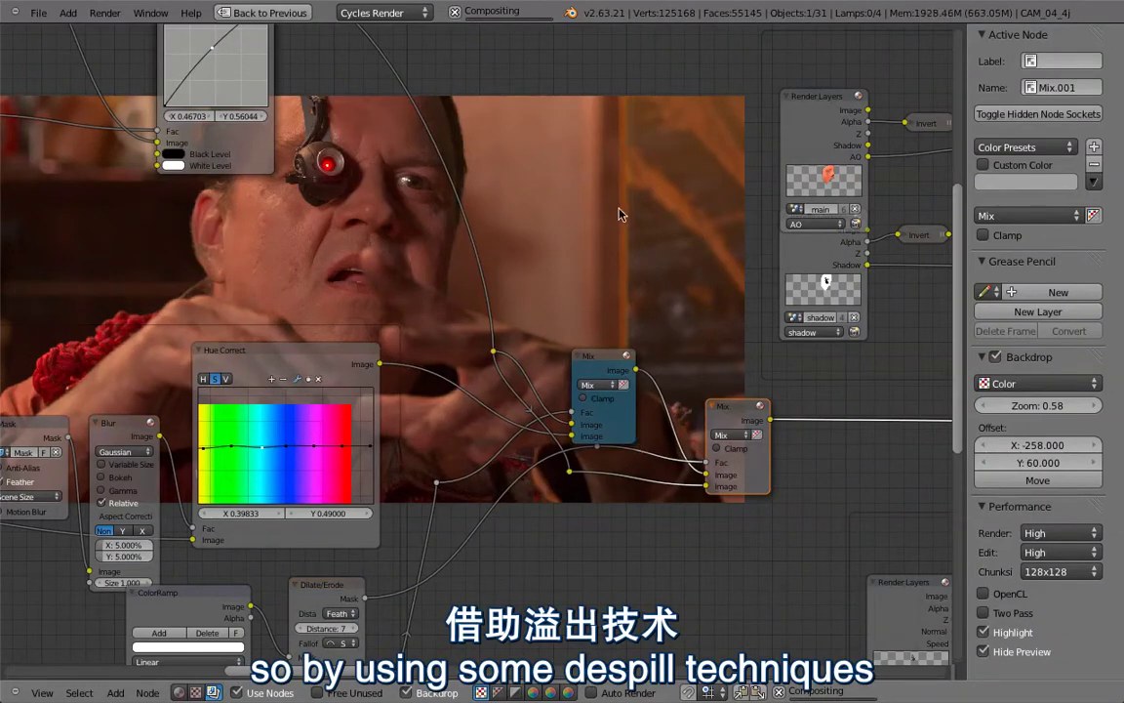
- Preview the Multiply node that lays the AO and shadow passes over the footage composite
scroll(632, 195, "down", 5)
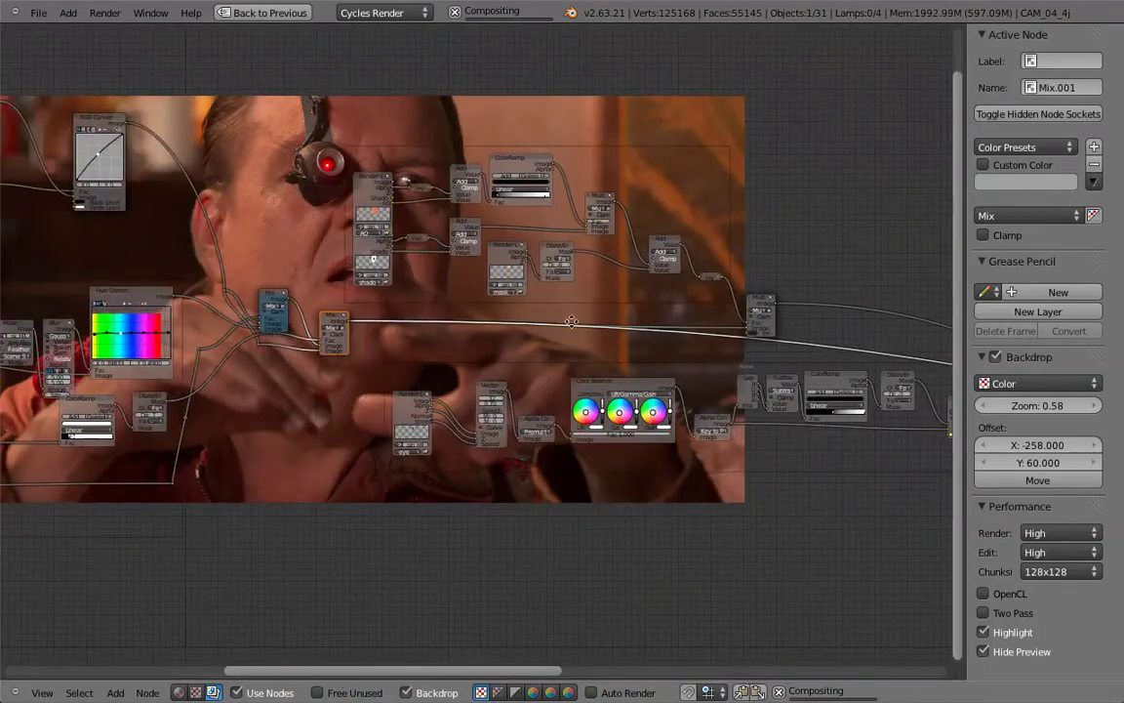
scroll(520, 306, "down", 5, "ctrl")
left_click(501, 317, "ctrl+shift")
middle_click_drag(427, 285, 454, 436)
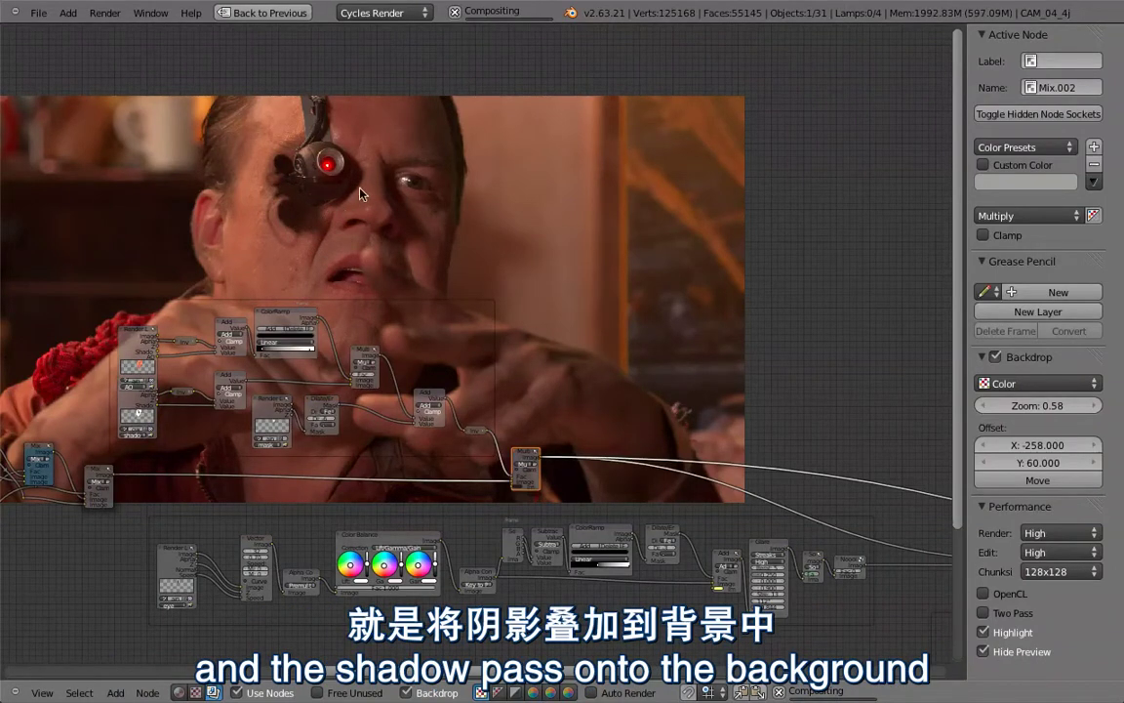
- Enlarge the backdrop to a zoom of 1.44 and reposition it around the eyepatch and its shadow
middle_click_drag(275, 170, 329, 192)
key("alt+v")
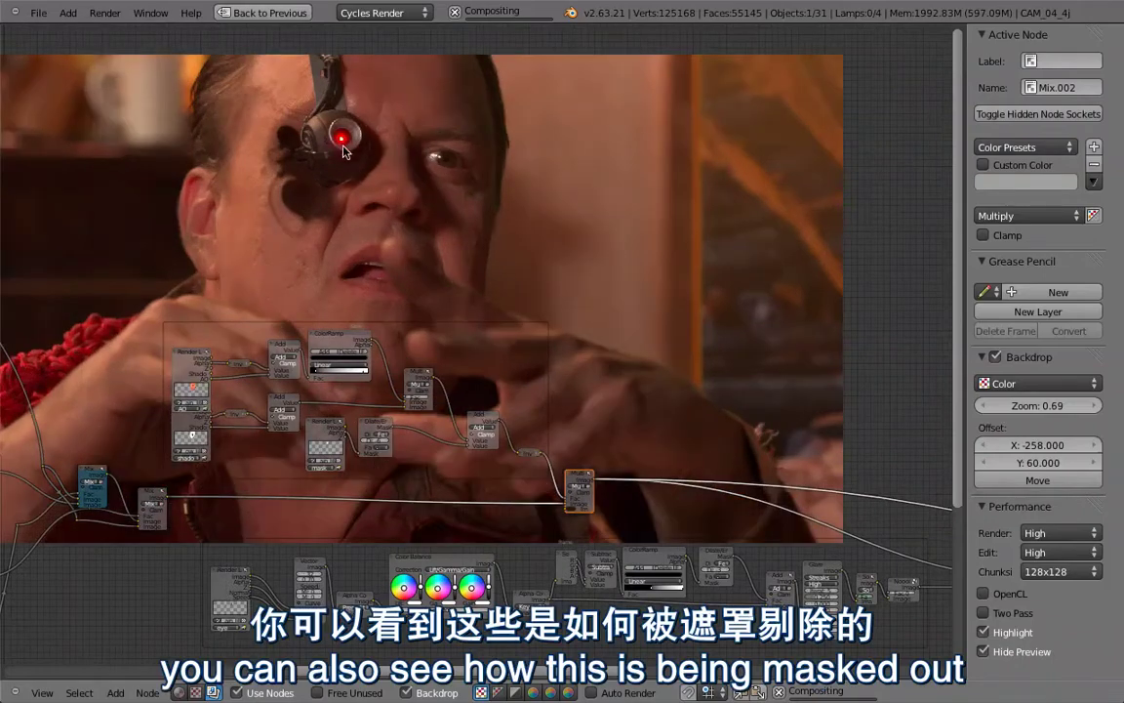
key("alt+v")
key("alt+v")
key("alt+v")
key("alt+v")
middle_click_drag(366, 86, 404, 332, "alt")
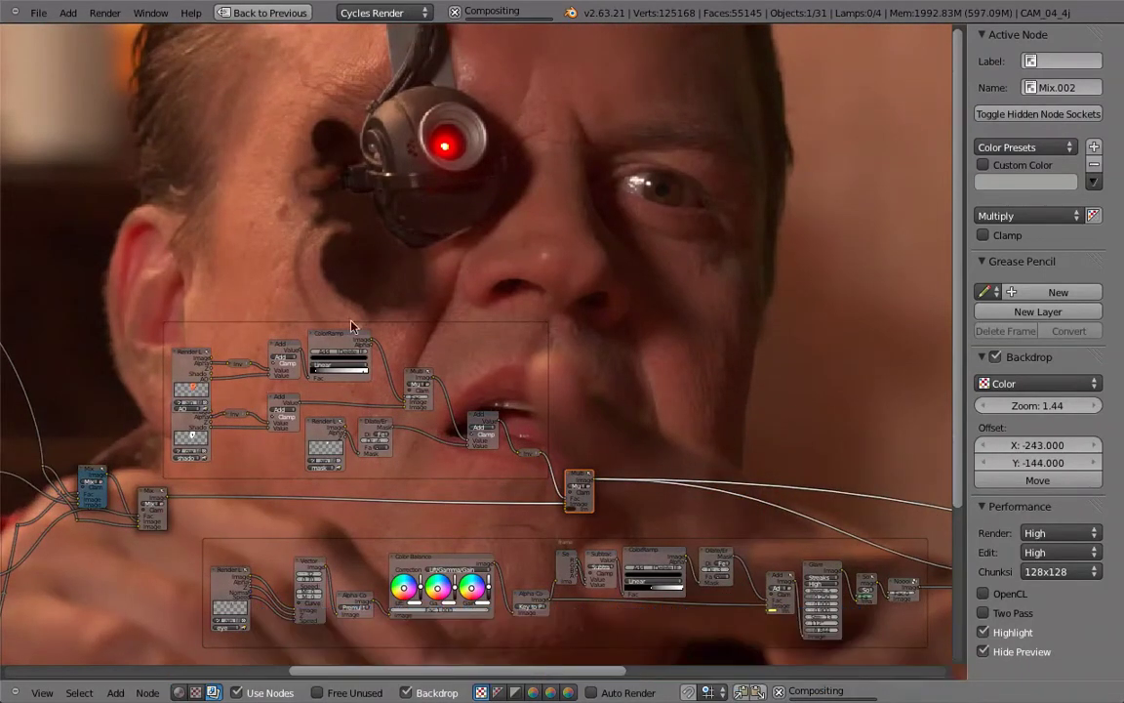
- Preview the mask render layer and its feathered Dilate/Erode output with distance -6 in the backdrop
scroll(354, 318, "up", 6)
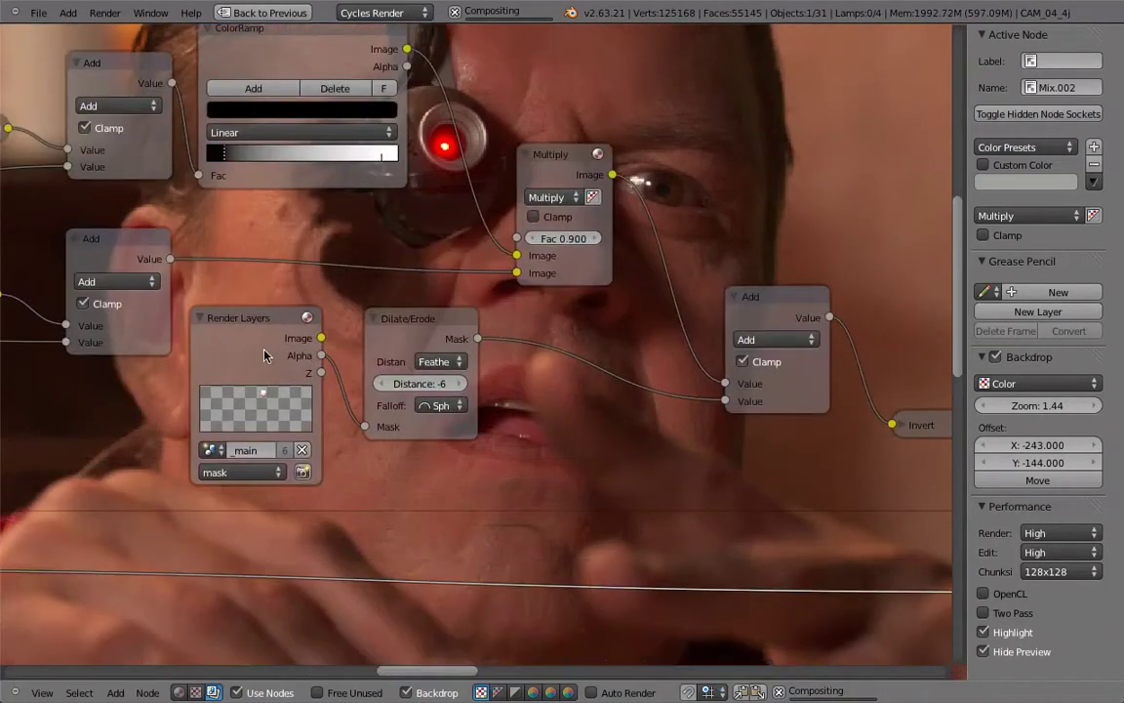
left_click(265, 354, "ctrl+shift")
left_click(265, 354, "ctrl+shift")
middle_click_drag(379, 173, 316, 362)
middle_click_drag(379, 213, 346, 194)
left_click(310, 486, "ctrl+shift")
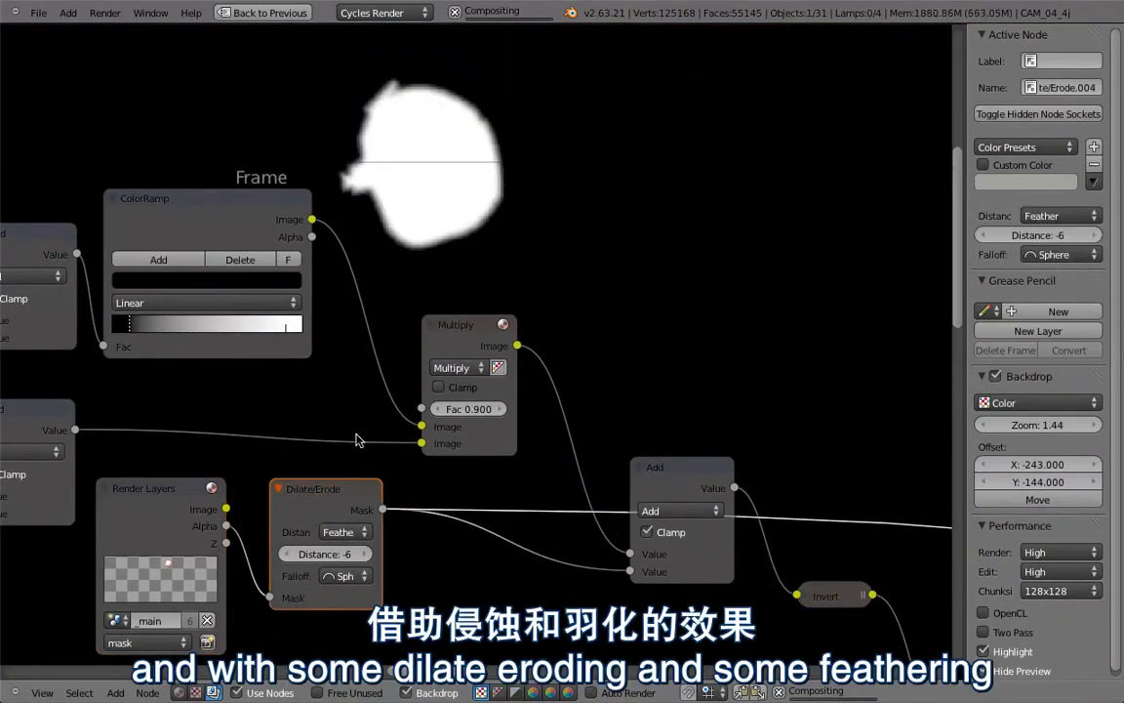
- Follow the shadow pass in the backdrop through the 0.900 Multiply, the clamped Add and the Invert node
middle_click_drag(495, 557, 276, 468)
left_click(362, 447)
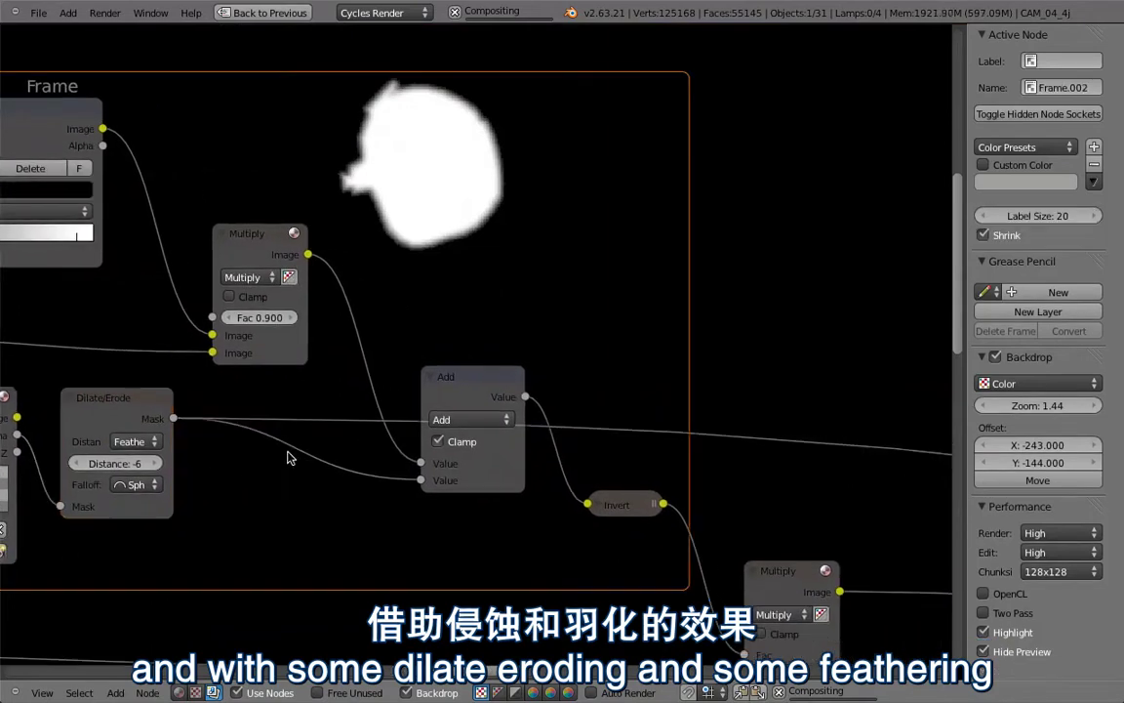
left_click(269, 228, "ctrl+shift")
left_click(469, 392, "ctrl+shift")
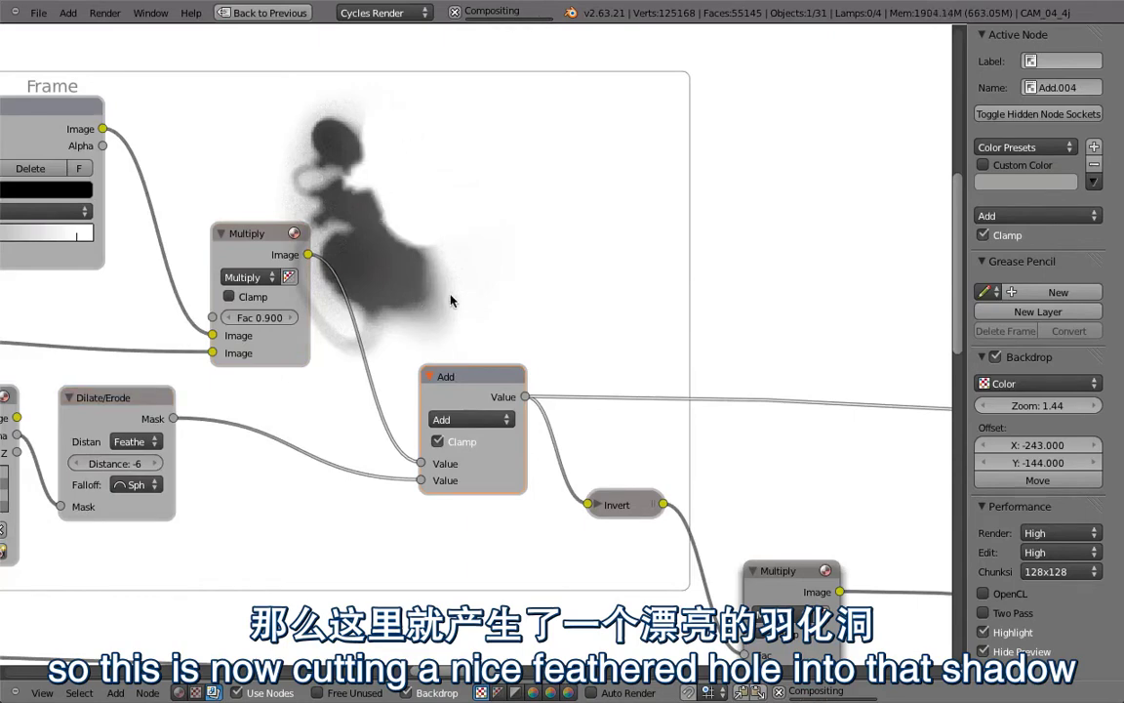
left_click(629, 510, "ctrl+shift")
middle_click_drag(672, 436, 477, 203)
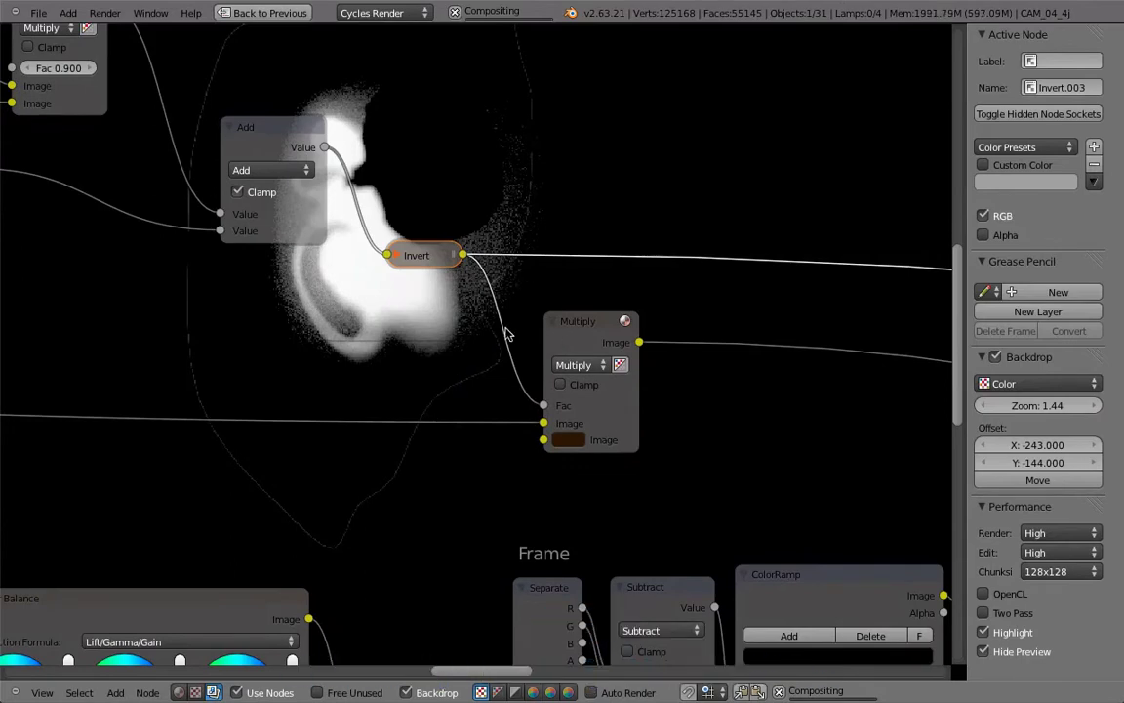
middle_click_drag(488, 257, 507, 240)
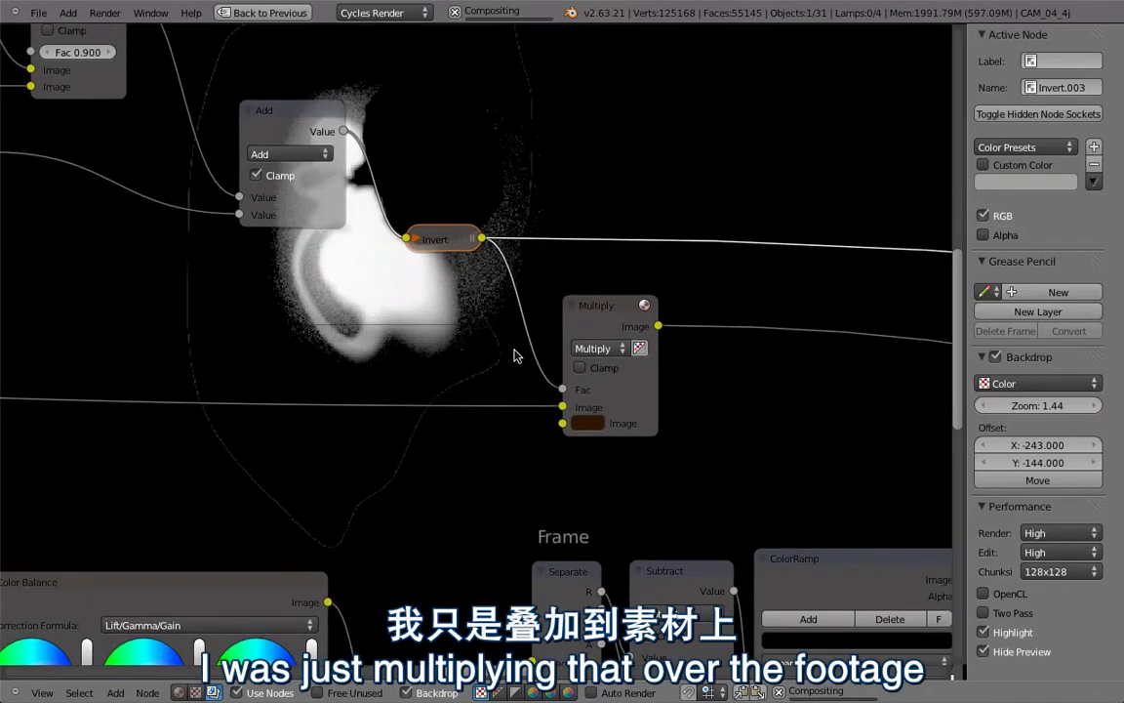
- Compare the Multiply node that tints the shadow dark reddish over the footage with the inverted shadow pass
left_click(576, 419)
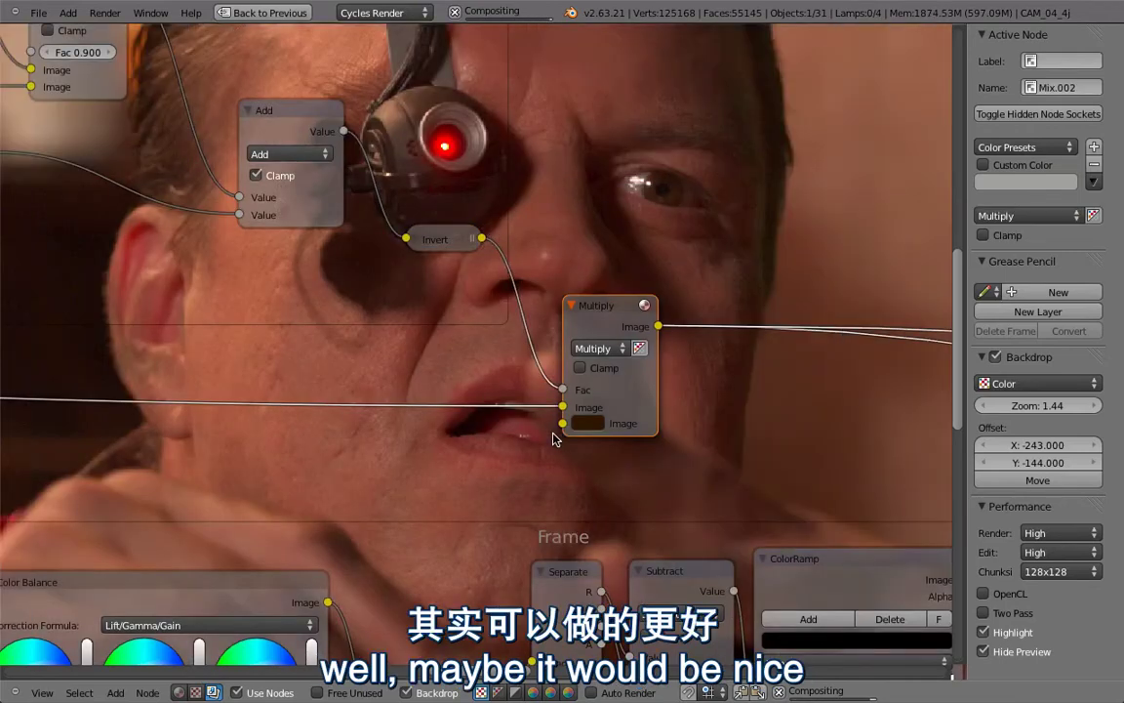
middle_click_drag(442, 326, 251, 371)
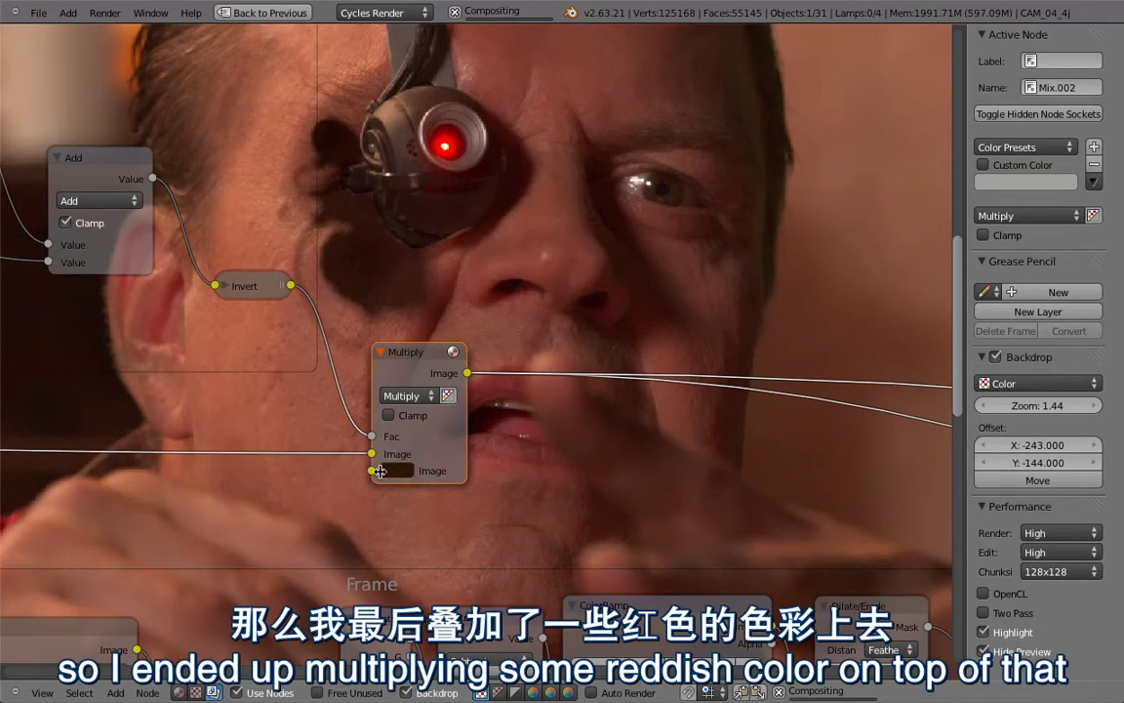
left_click(276, 285, "ctrl+shift")
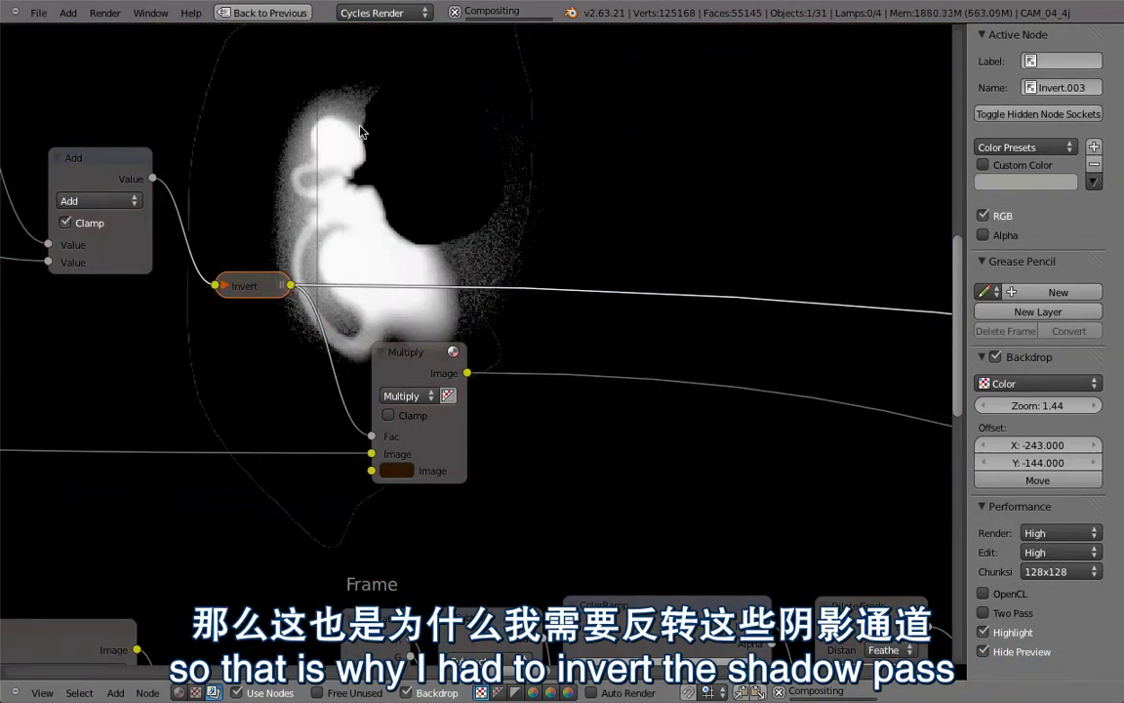
left_click(417, 364, "ctrl+shift")
- Go to the eyepatch nodes and preview the eye render layer of the _main scene in the backdrop
middle_click_drag(475, 328, 417, 87)
middle_click_drag(592, 366, 532, 295)
scroll(480, 308, "down", 4)
middle_click_drag(448, 396, 322, 404)
scroll(466, 401, "down", 2)
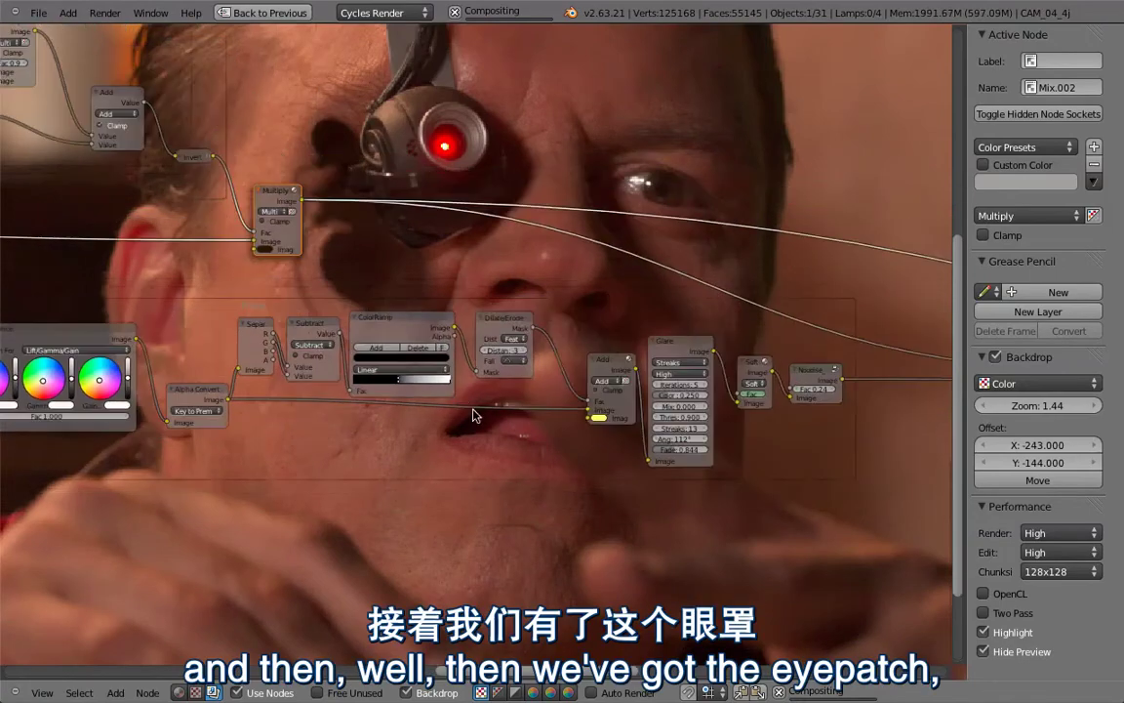
middle_click_drag(427, 455, 639, 449)
scroll(516, 442, "down", 1)
middle_click_drag(516, 438, 522, 433)
left_click(105, 361, "ctrl+shift")
middle_click_drag(730, 381, 433, 402)
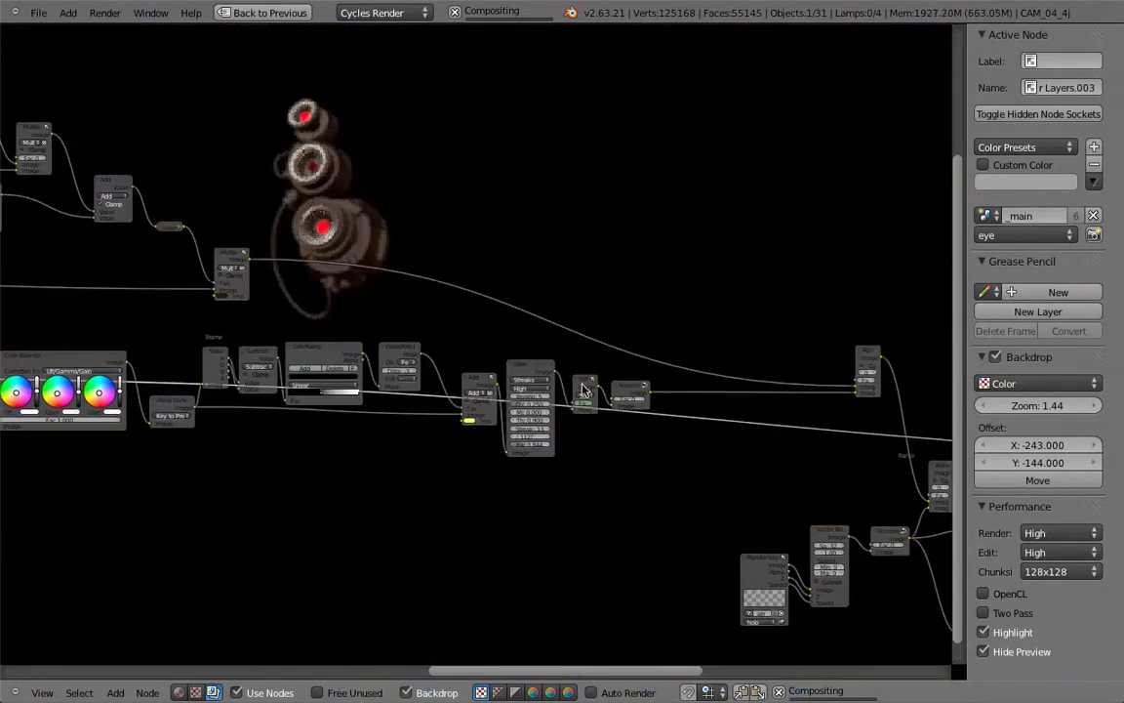
- Preview the eyepatch branch's Noooise_4k output and the AlphaOver node that places it over the footage
left_click(628, 394)
middle_click_drag(695, 359, 423, 382)
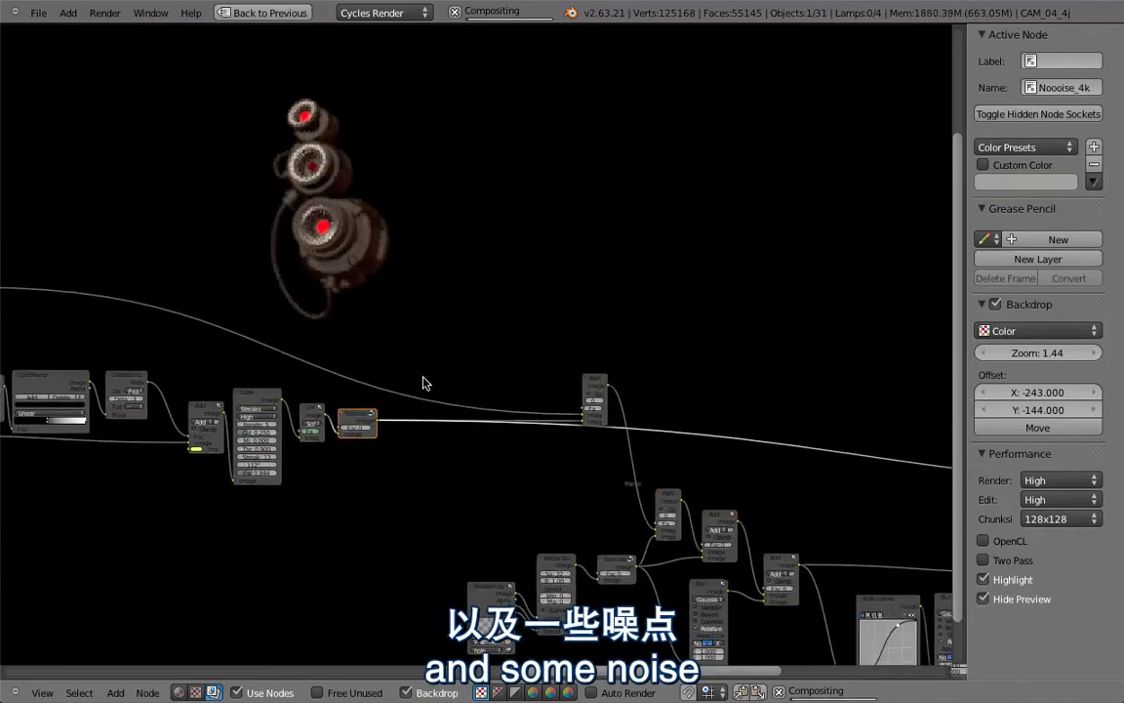
left_click(596, 378)
middle_click_drag(597, 376, 438, 226)
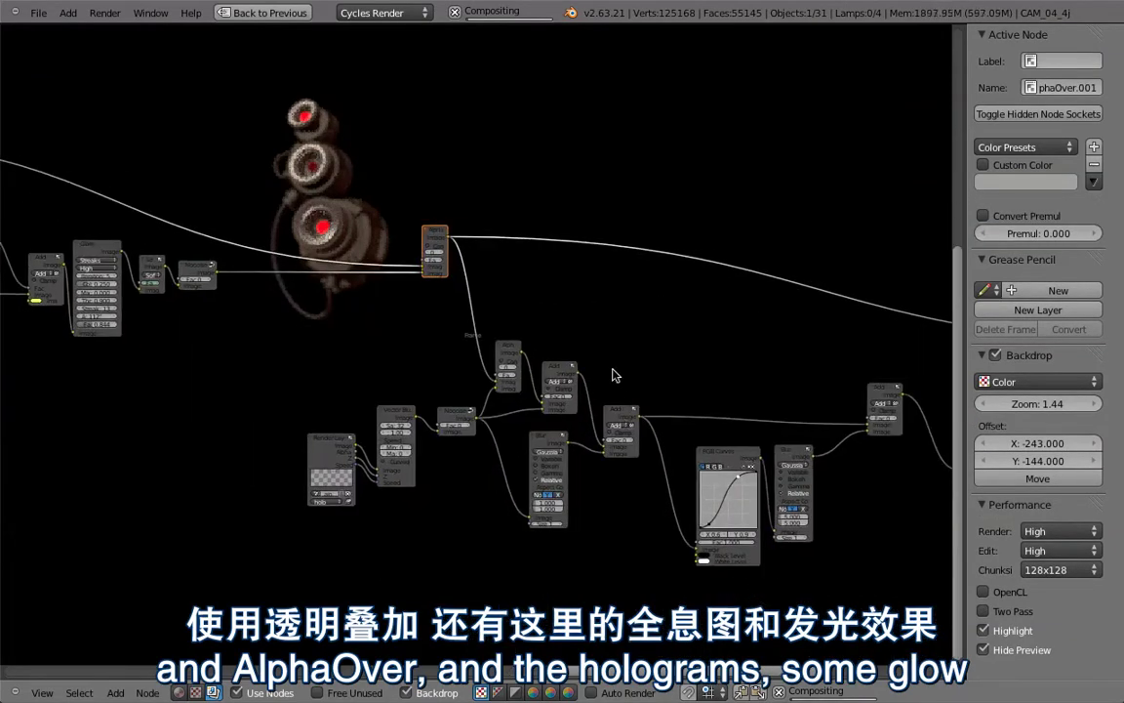
- Preview the last Add node of the hologram frame and the Add node that applies the extra glow
left_click(628, 422)
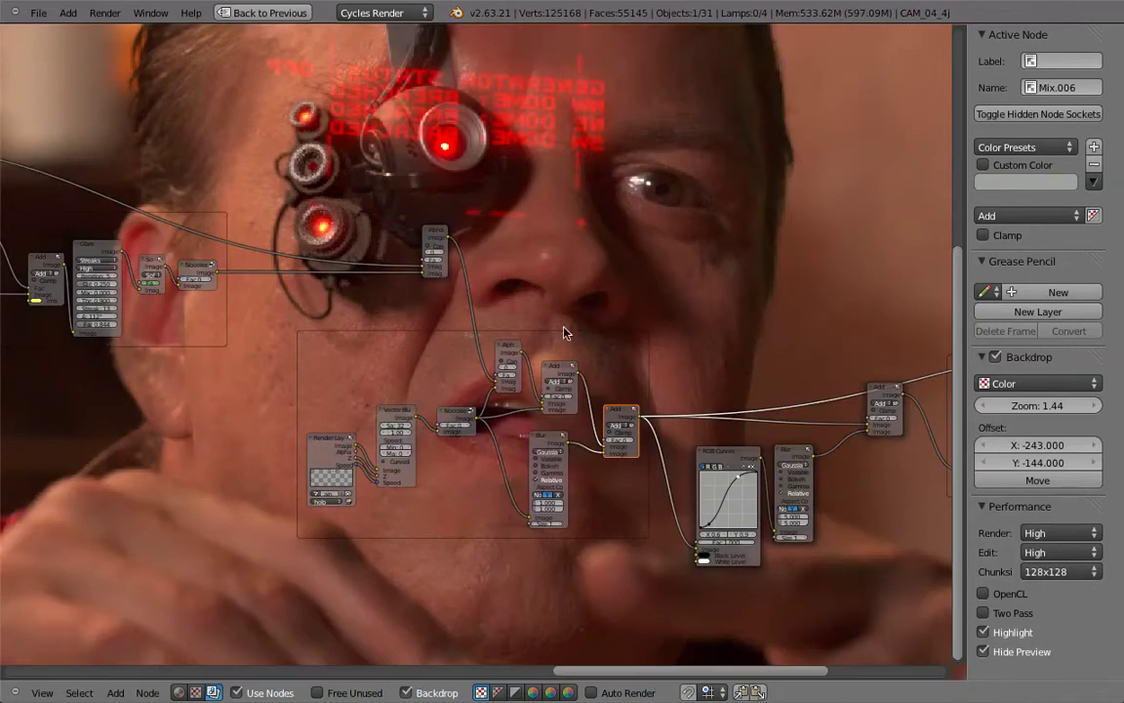
left_click(583, 338)
middle_click_drag(747, 343, 535, 353)
left_click(665, 398)
middle_click_drag(691, 366, 466, 362)
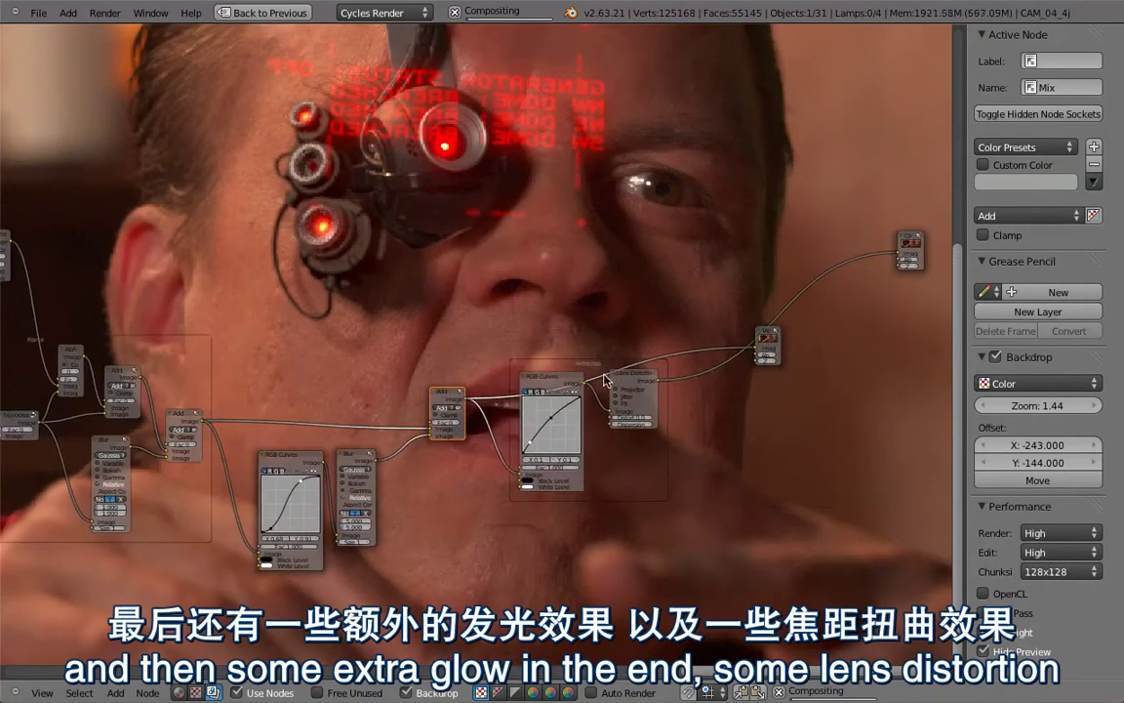
- Preview the finished composite from the Lens Distortion node and shrink the backdrop to a zoom of 0.40, showing the whole frame
left_click(621, 375)
middle_click_drag(725, 406, 592, 541)
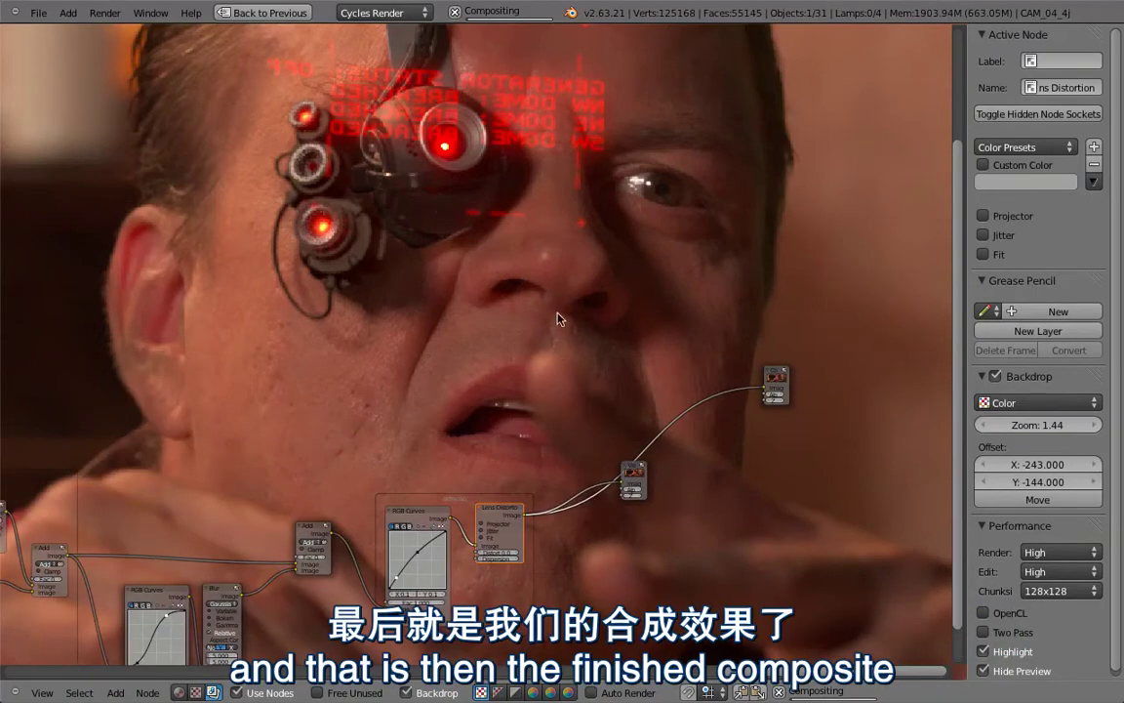
key("v")
key("v")
key("v")
key("v")
middle_click_drag(434, 405, 572, 244, "alt")
key("v")
key("v")
key("v")
middle_click_drag(565, 392, 644, 338, "alt")
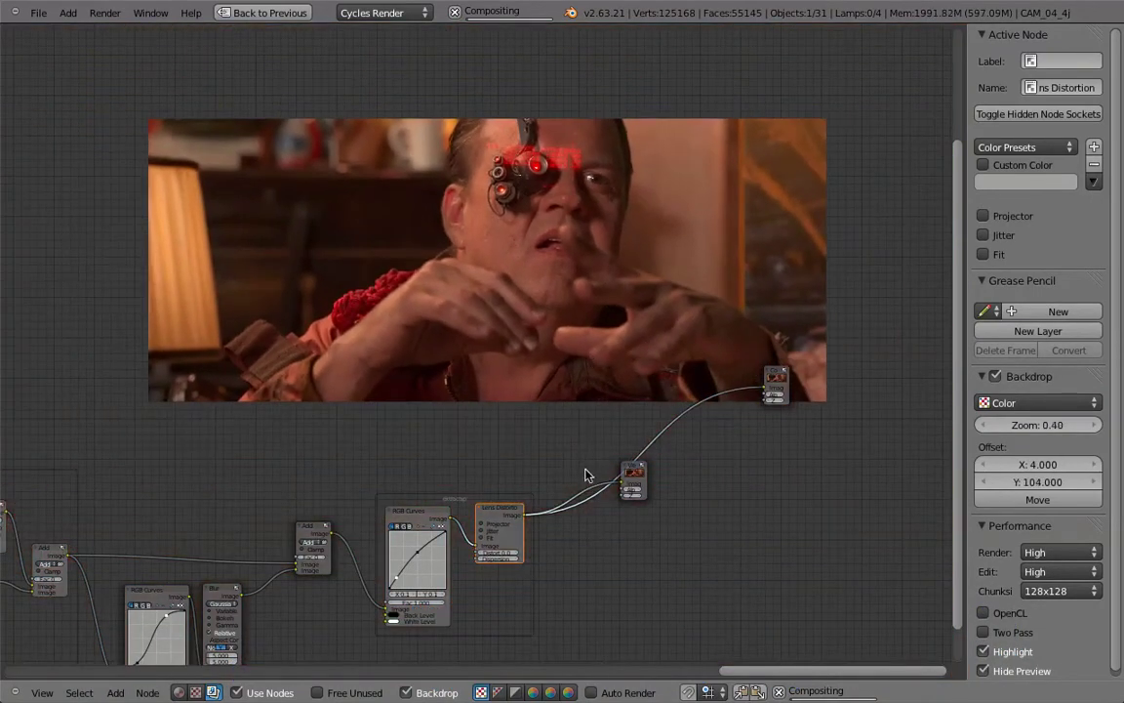